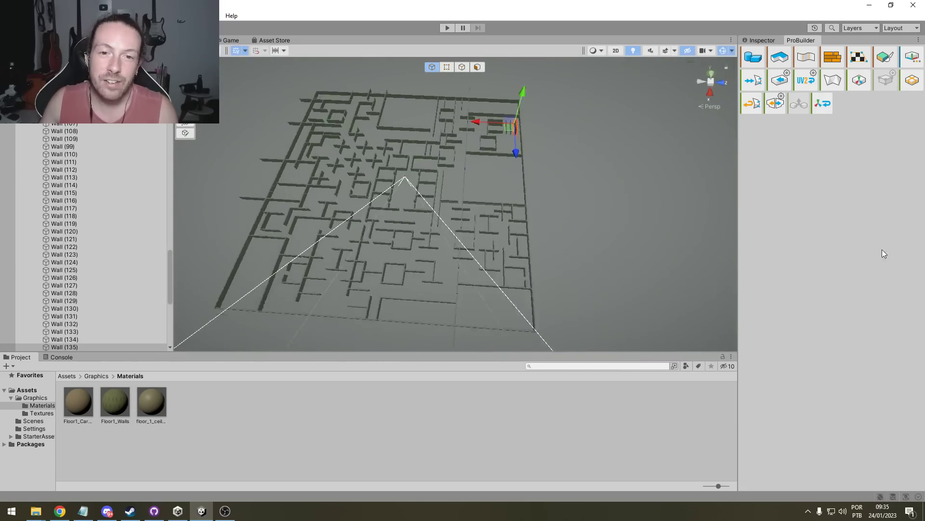
# - Examine the labyrinth's overall wall layout from above, then its ceiling, floor and corridors up close
pyautogui.moveTo(796, 253); pyautogui.dragTo(822, 231, button='right')
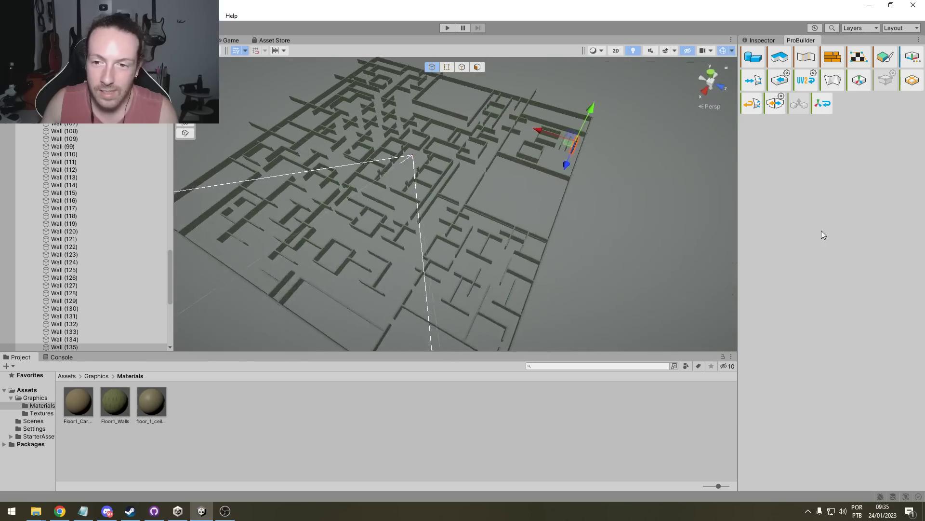
pyautogui.press('w')
pyautogui.moveTo(513, 207); pyautogui.dragTo(221, 150, button='right')
pyautogui.moveTo(608, 96); pyautogui.dragTo(577, 155, button='right')
pyautogui.press('s')
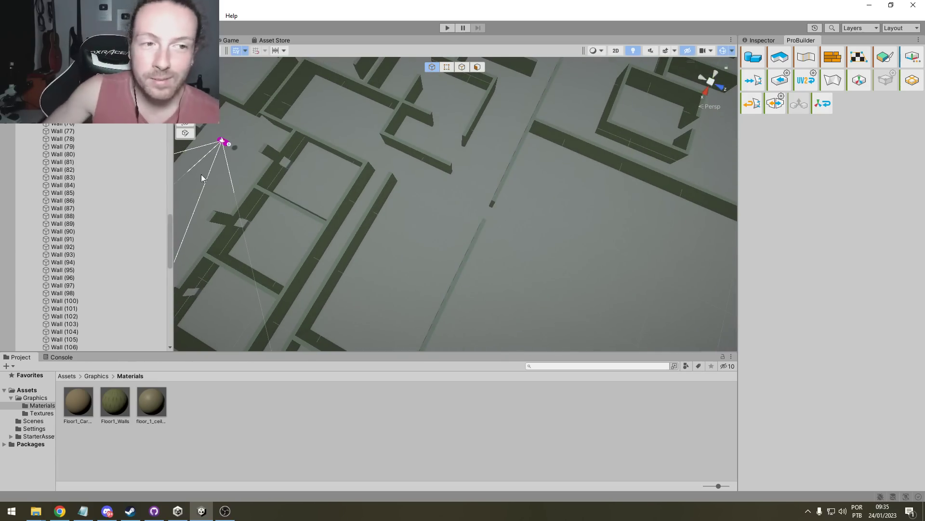
pyautogui.scroll(4, 203, 178)
pyautogui.moveTo(458, 195); pyautogui.dragTo(474, 144, button='right')
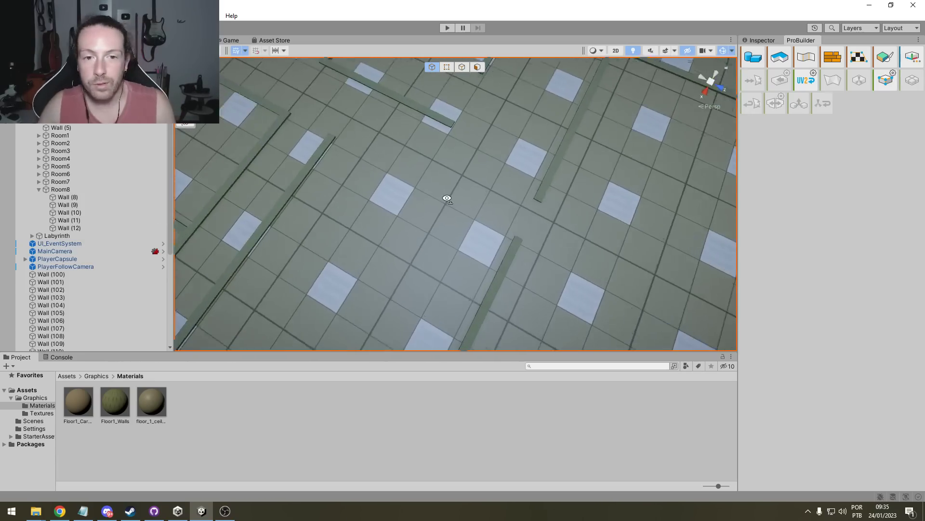
pyautogui.press('w')
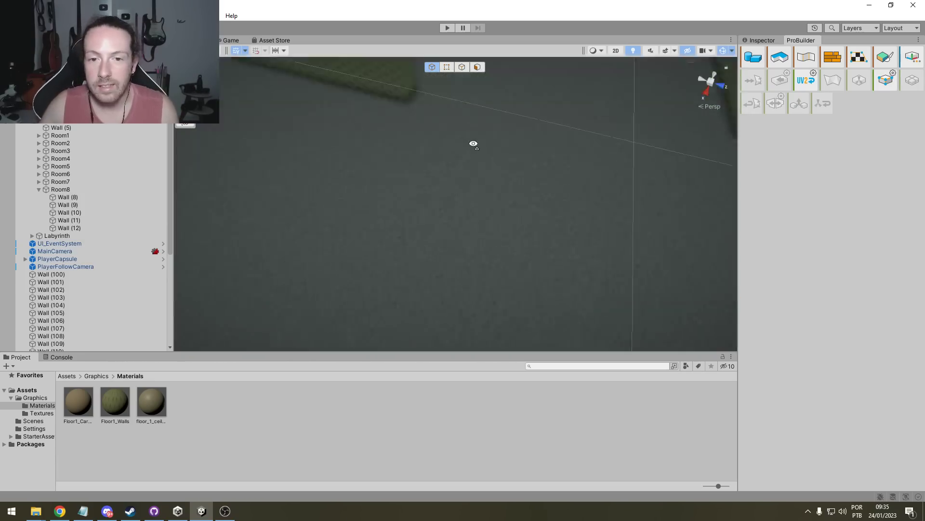
pyautogui.moveTo(667, 107); pyautogui.dragTo(875, 77, button='right')
pyautogui.press('w')
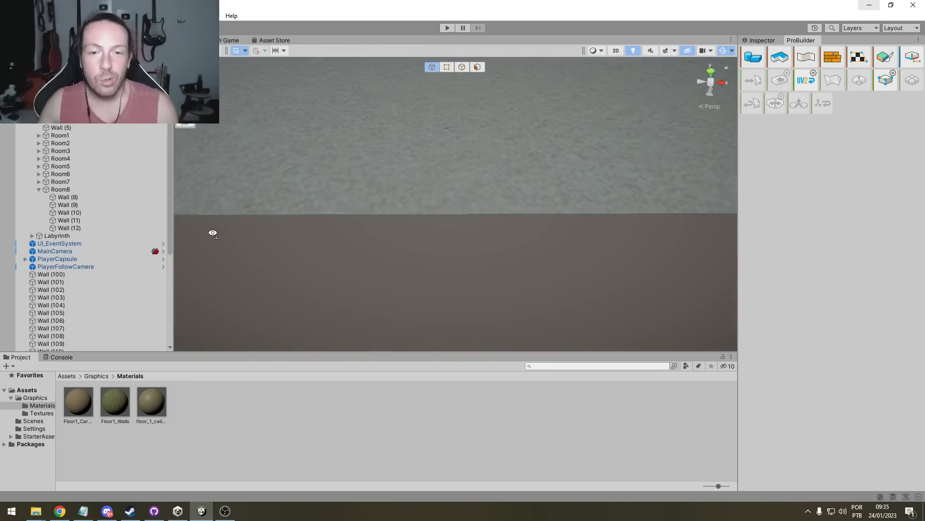
# - Frame one of the labyrinth walls and inspect the surrounding wallpapered corridors at eye level
pyautogui.moveTo(211, 232); pyautogui.dragTo(29, 60, button='right')
pyautogui.click(598, 229)
pyautogui.press('f')
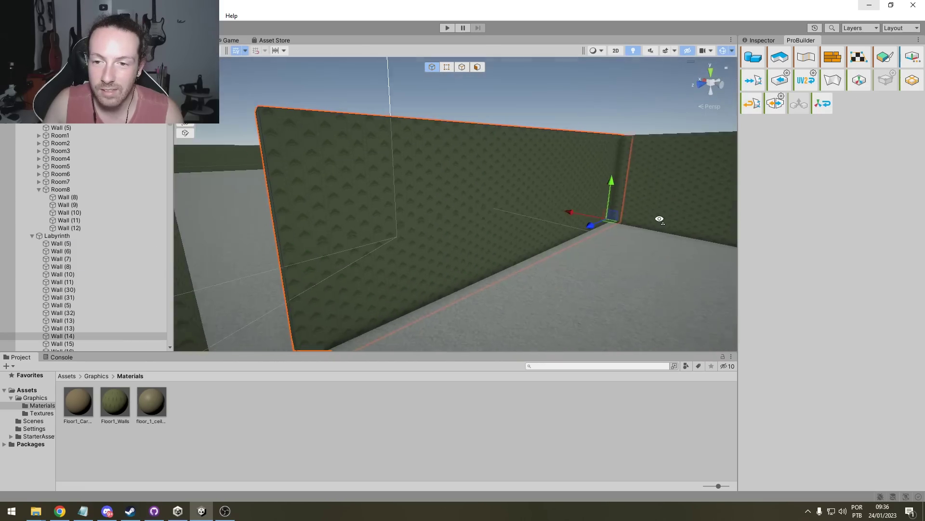
pyautogui.moveTo(605, 226); pyautogui.dragTo(800, 107, button='right')
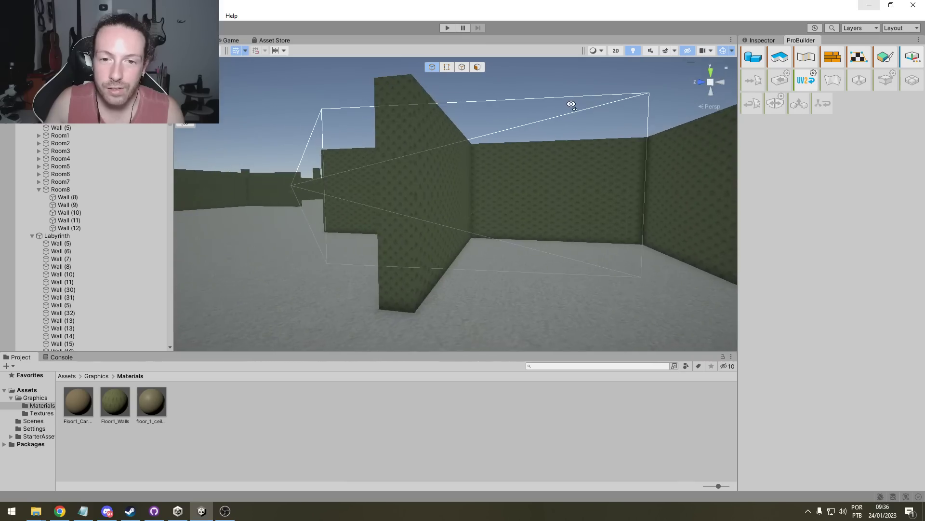
pyautogui.moveTo(571, 104); pyautogui.dragTo(859, 129, button='right')
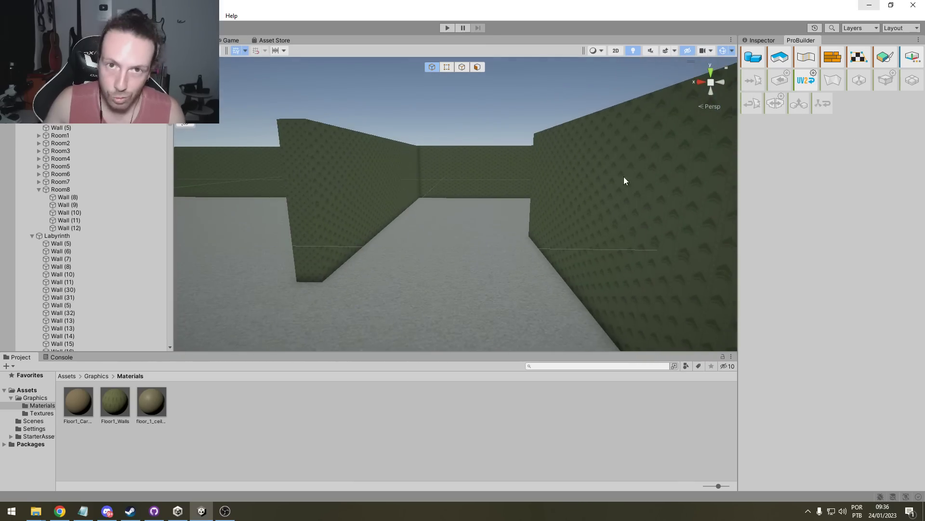
# - Review the arrangement of rooms and corridors across the whole labyrinth from overhead
pyautogui.moveTo(624, 181); pyautogui.dragTo(397, 311, button='right')
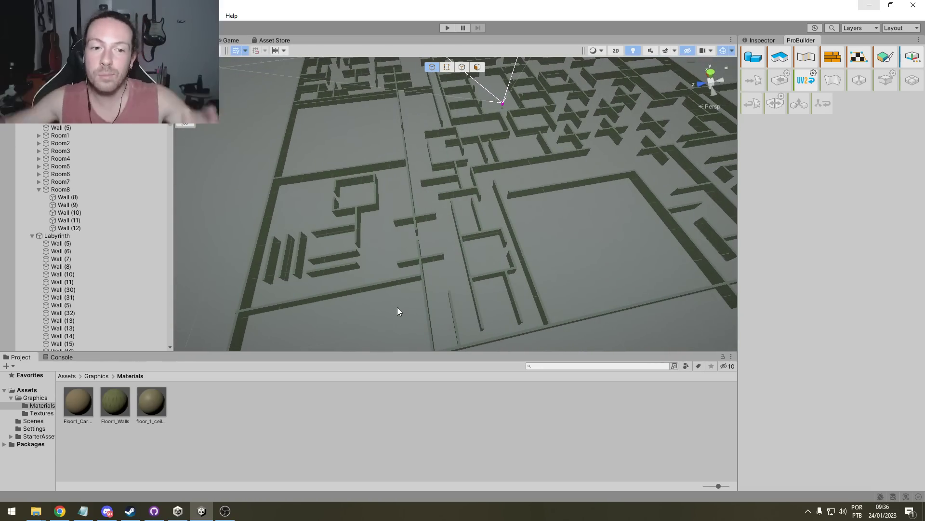
pyautogui.moveTo(453, 217); pyautogui.dragTo(540, 173, button='right')
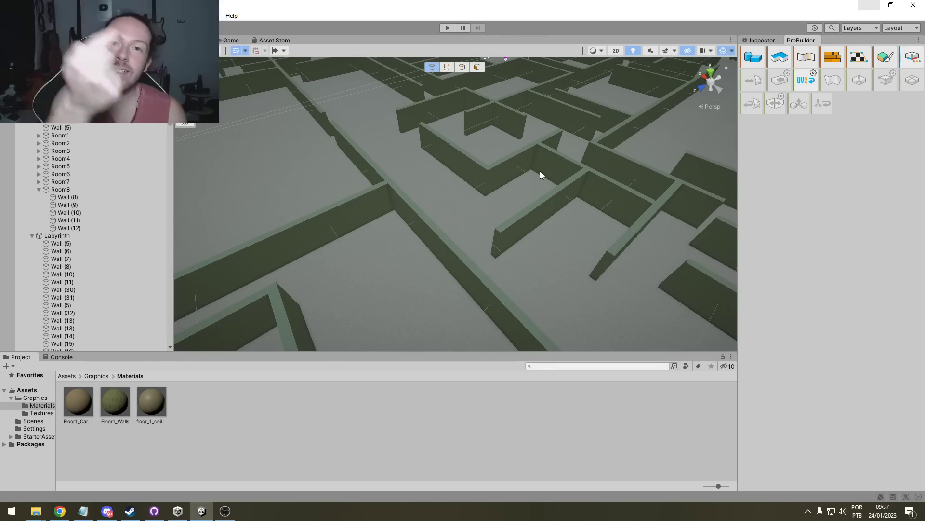
pyautogui.moveTo(536, 151)
pyautogui.mouseDown(button='right')
pyautogui.moveTo(458, 175)
pyautogui.moveTo(506, 125)
pyautogui.moveTo(484, 86)
pyautogui.moveTo(448, 134)
pyautogui.moveTo(586, 188)
pyautogui.moveTo(657, 161)
pyautogui.moveTo(638, 141)
pyautogui.moveTo(630, 149)
pyautogui.moveTo(667, 134)
pyautogui.moveTo(663, 124)
pyautogui.moveTo(704, 211)
pyautogui.moveTo(526, 140)
pyautogui.mouseUp(button='right')
pyautogui.moveTo(525, 206); pyautogui.dragTo(400, 213, button='right')
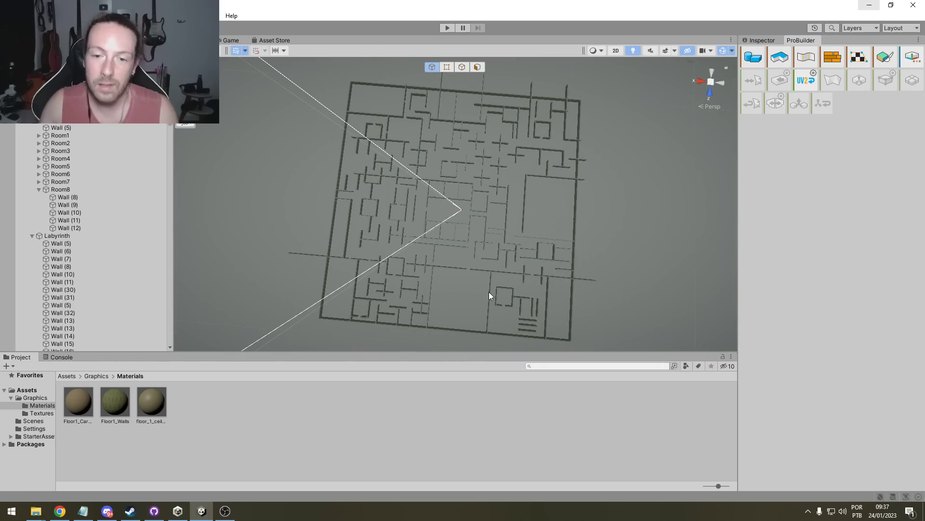
# - Inspect the large central room's doorways from inside and its place in the labyrinth from above
pyautogui.moveTo(488, 292); pyautogui.dragTo(24, 105, button='right')
pyautogui.moveTo(529, 159); pyautogui.dragTo(460, 141, button='right')
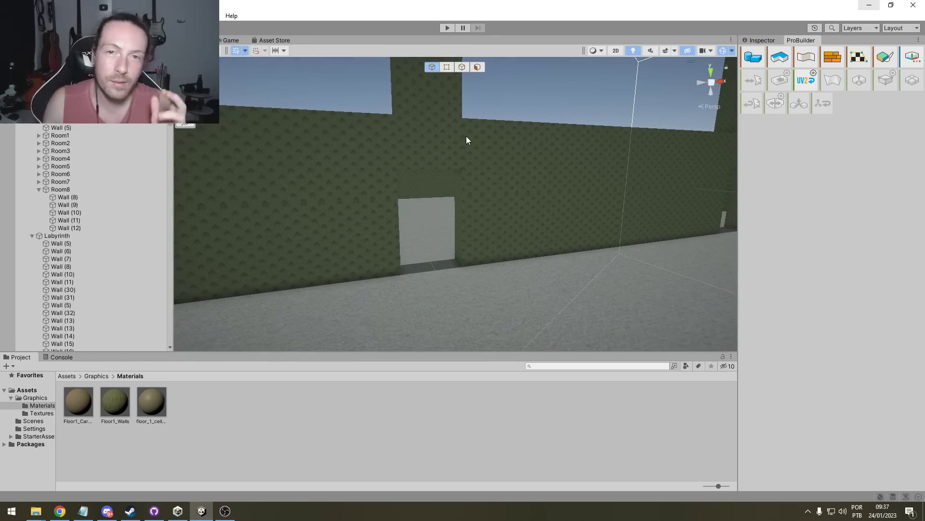
pyautogui.moveTo(466, 137); pyautogui.dragTo(375, 164, button='right')
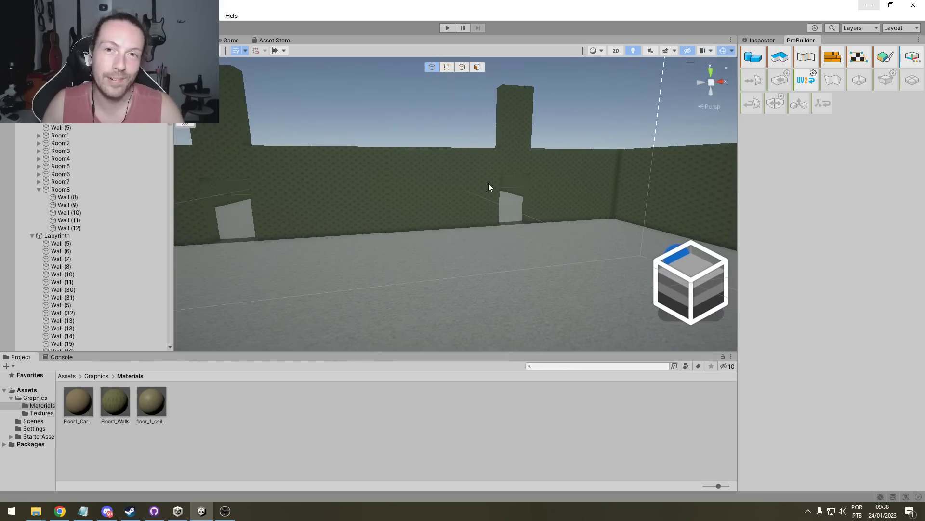
pyautogui.moveTo(504, 181); pyautogui.dragTo(657, 208, button='right')
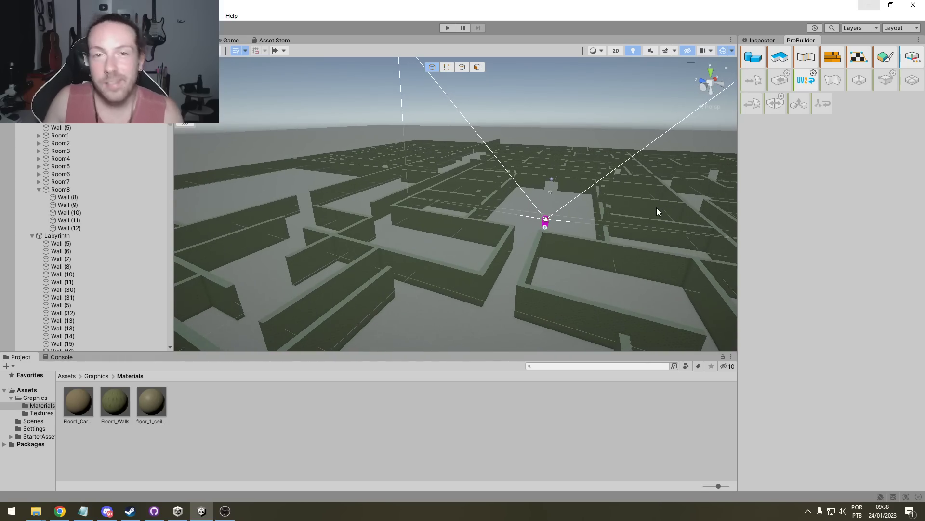
pyautogui.moveTo(498, 188); pyautogui.dragTo(550, 166, button='right')
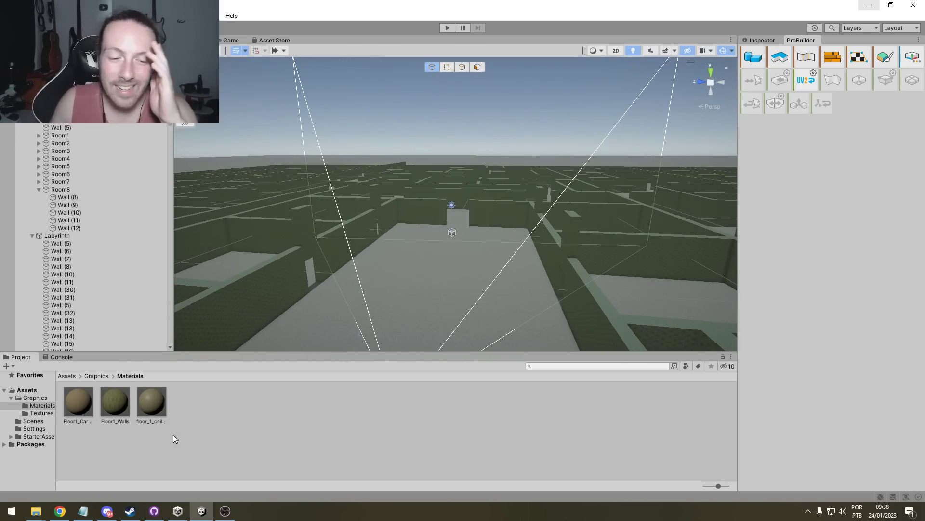
# - Switch to File Explorer, read the idea image "Ficar amigo do monstro.png", and return to the Unity editor
pyautogui.click(34, 513)
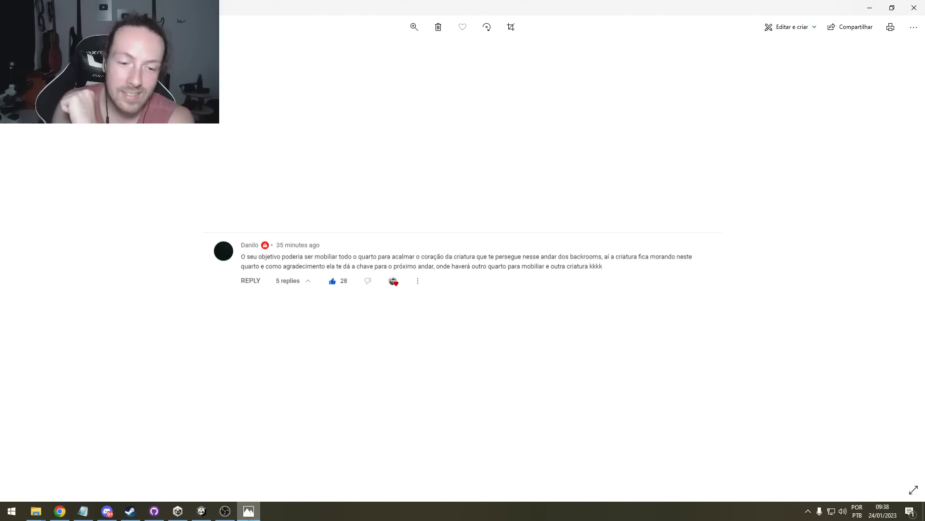
pyautogui.click(249, 520)
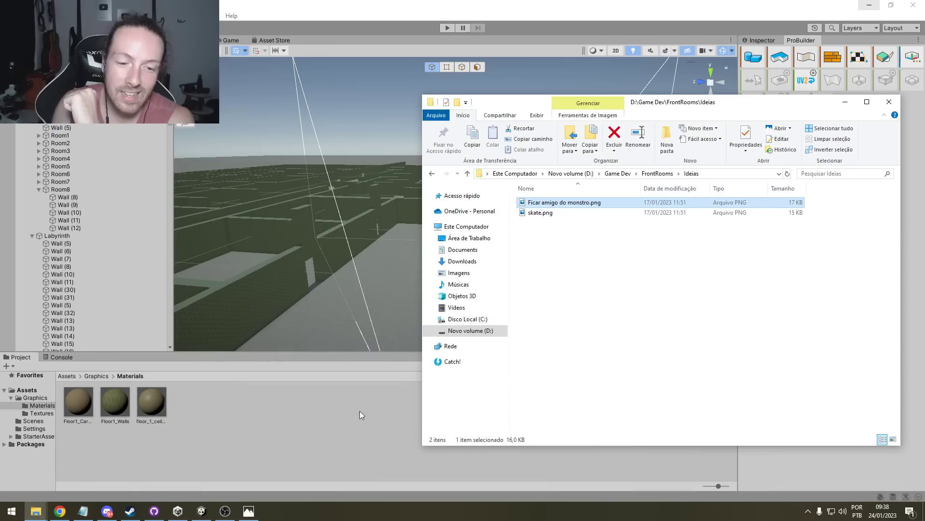
pyautogui.click(845, 103)
# - Examine the central room around the player's starting point, including its side doorways and neighbouring rooms
pyautogui.moveTo(435, 211); pyautogui.dragTo(410, 193, button='right')
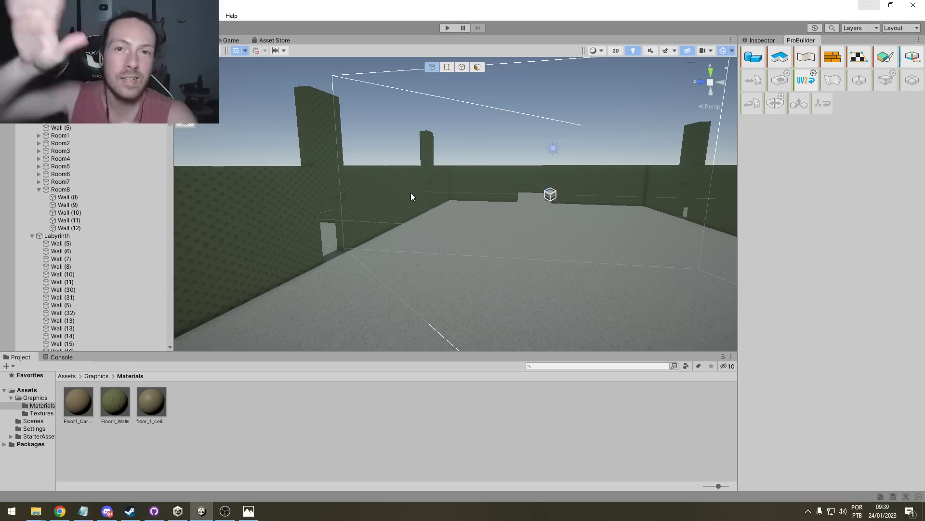
pyautogui.moveTo(411, 193); pyautogui.dragTo(498, 252, button='right')
pyautogui.press('a')
pyautogui.press('s')
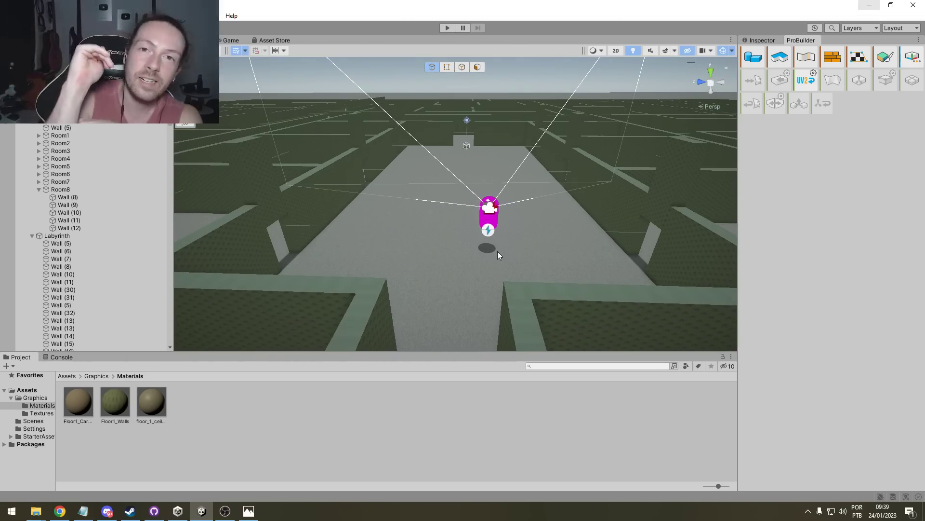
pyautogui.press('w')
pyautogui.moveTo(380, 154); pyautogui.dragTo(505, 233, button='right')
pyautogui.press('s')
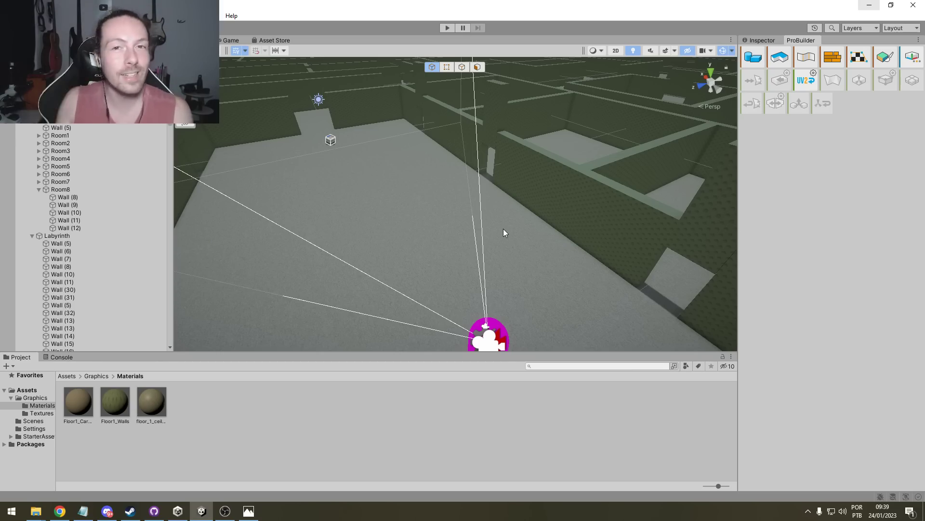
pyautogui.moveTo(459, 124); pyautogui.dragTo(420, 77, button='right')
pyautogui.press('w')
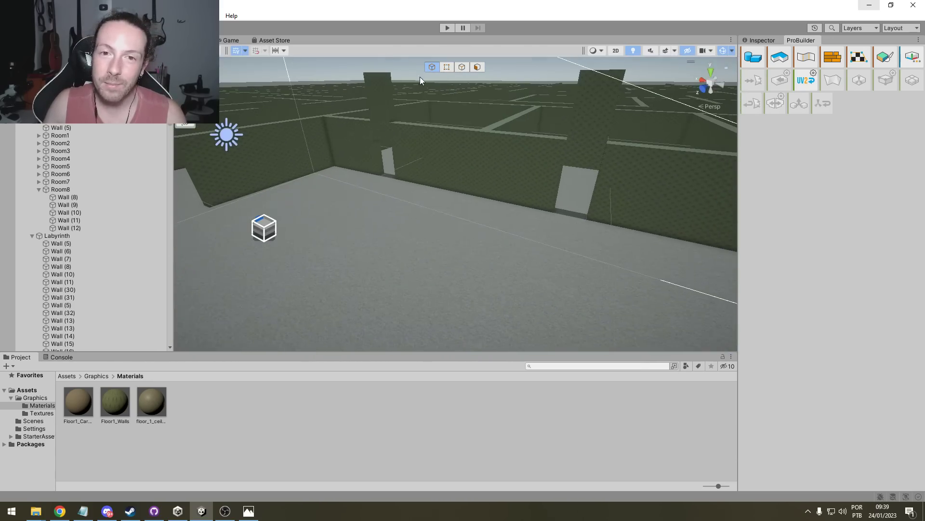
# - Start play mode and walk the player out of the central room into the labyrinth corridors
pyautogui.click(447, 28)
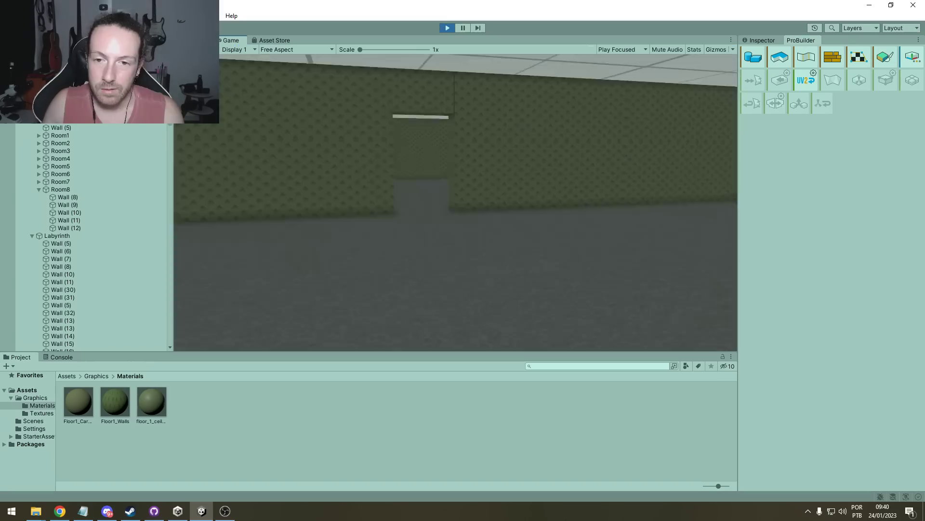
pyautogui.press('w')
pyautogui.press('w')
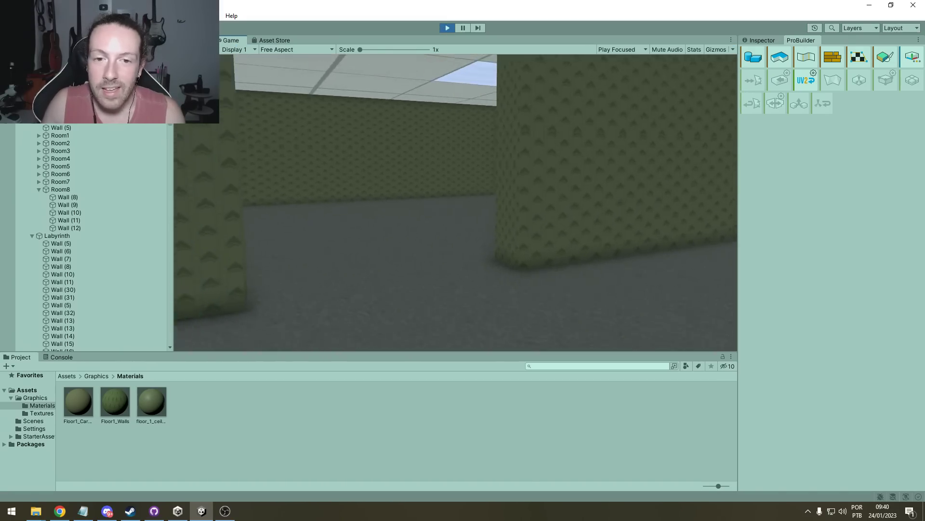
pyautogui.press('w')
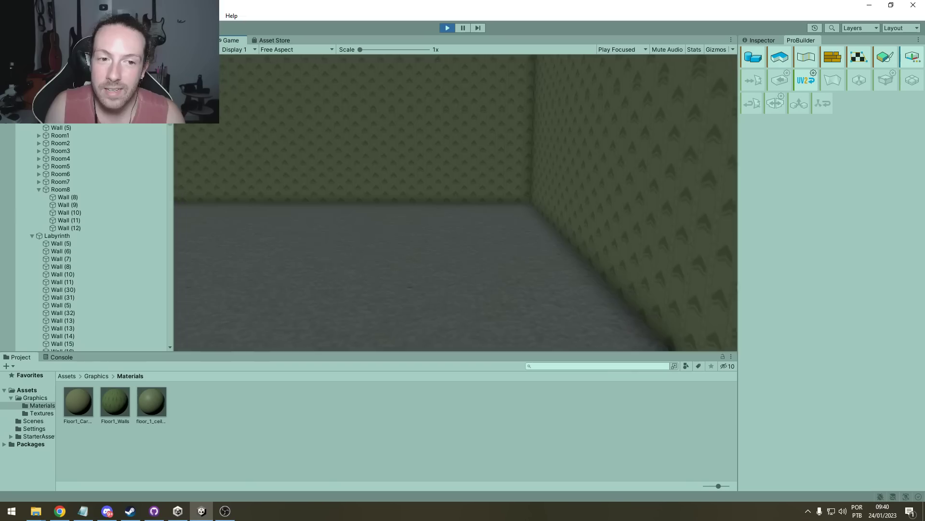
pyautogui.press('w')
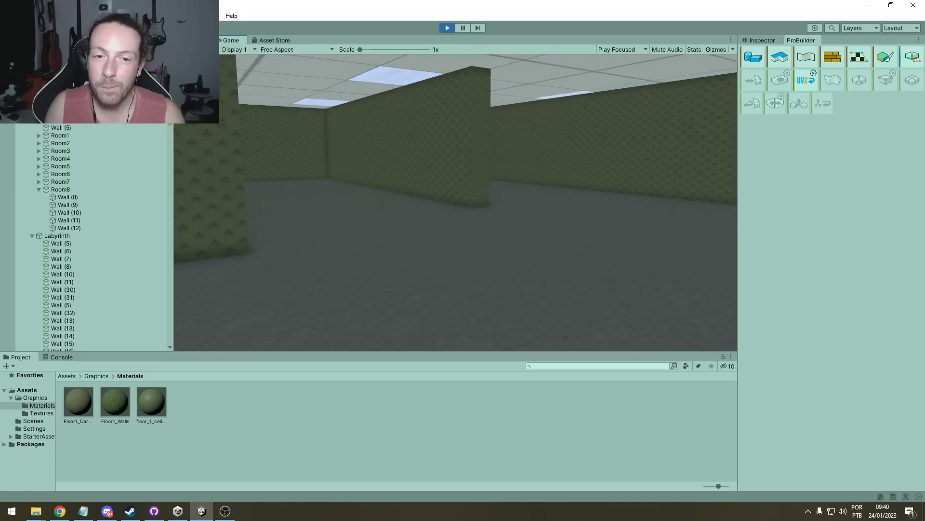
pyautogui.press('w')
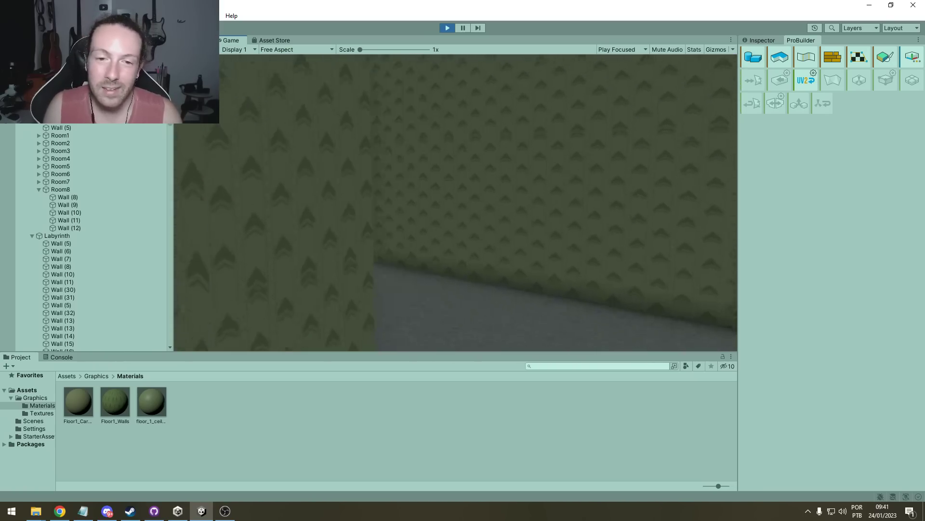
# - Maximize the game view and walk the player through the labyrinth's corridors and rooms to examine the wall layout
pyautogui.hotkey('shift', 'space')
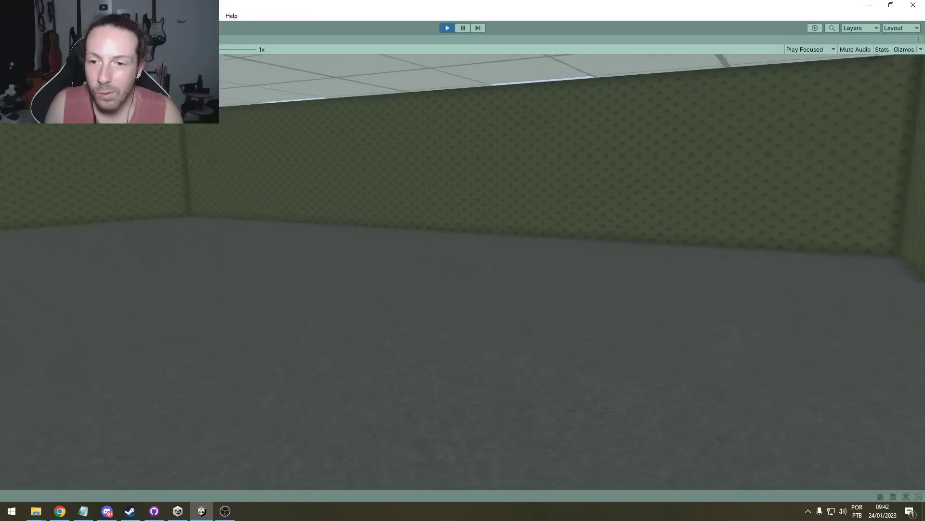
pyautogui.press('w')
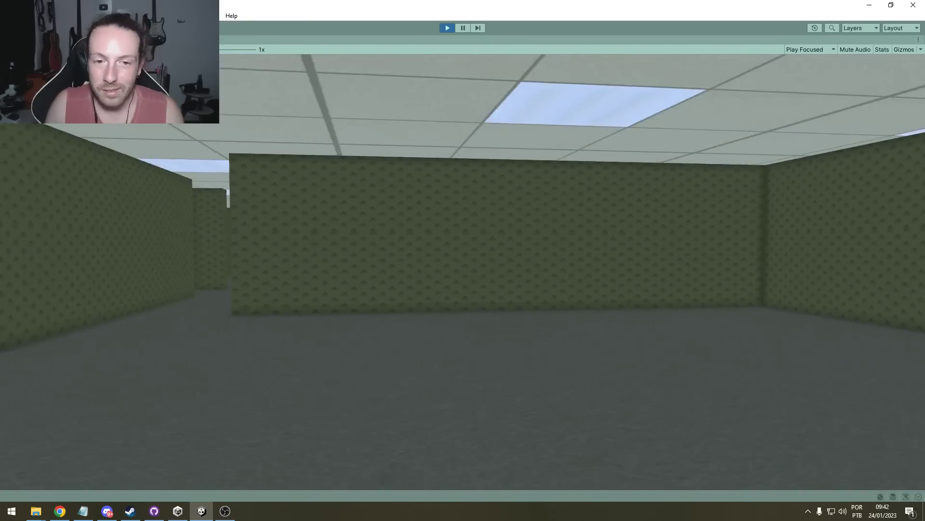
pyautogui.press('w')
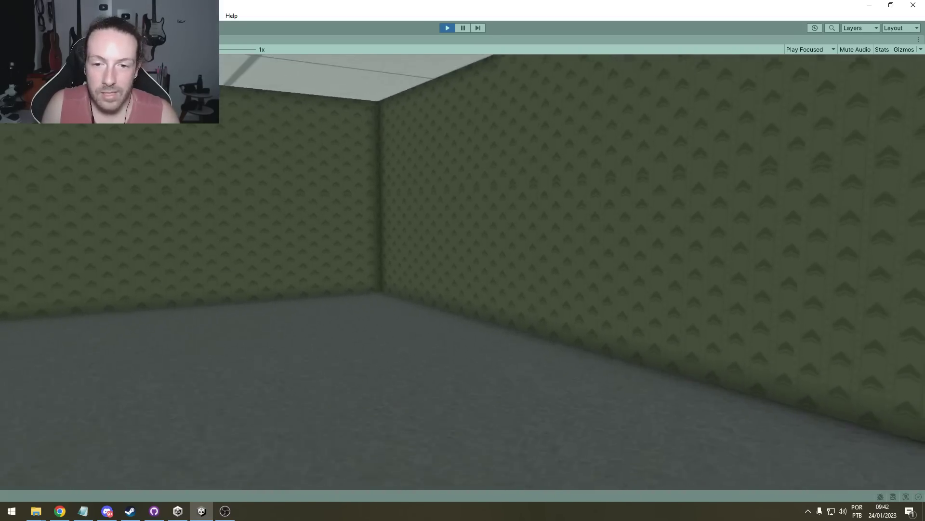
pyautogui.press('w')
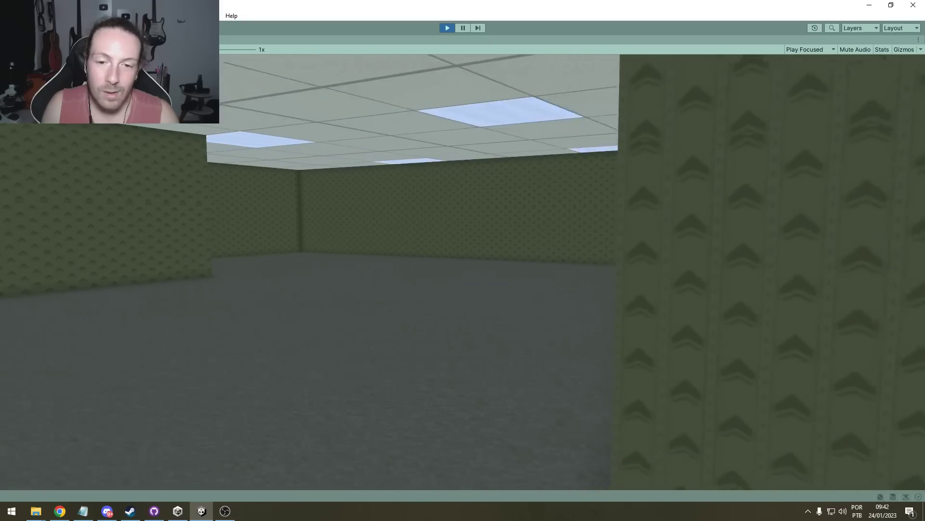
pyautogui.press('w')
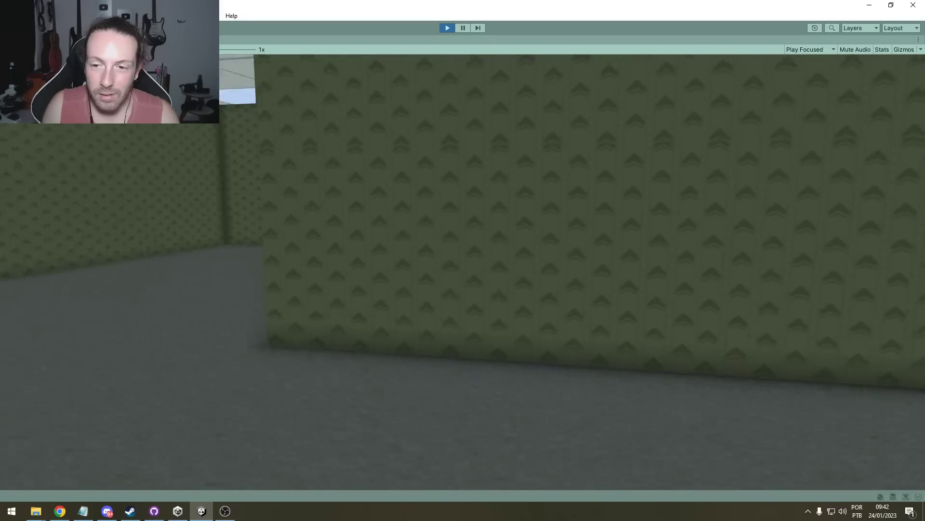
pyautogui.press('w')
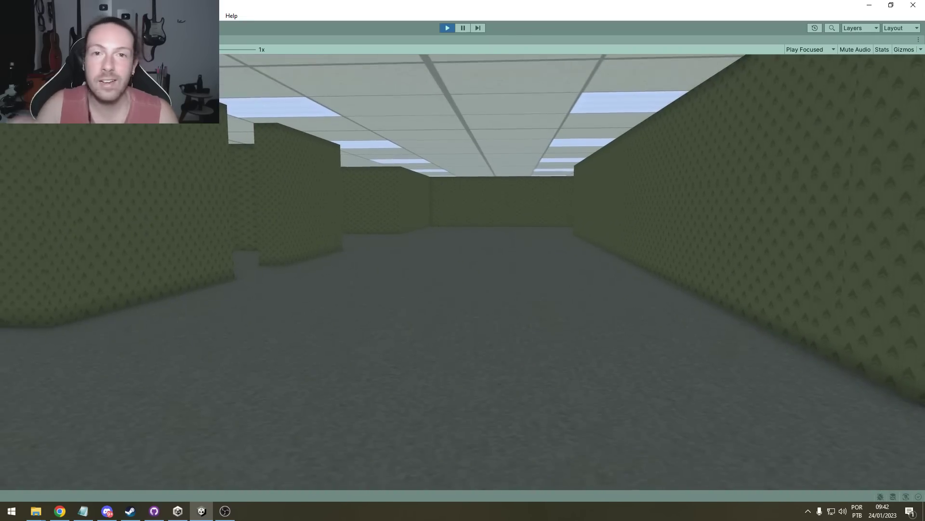
pyautogui.press('w')
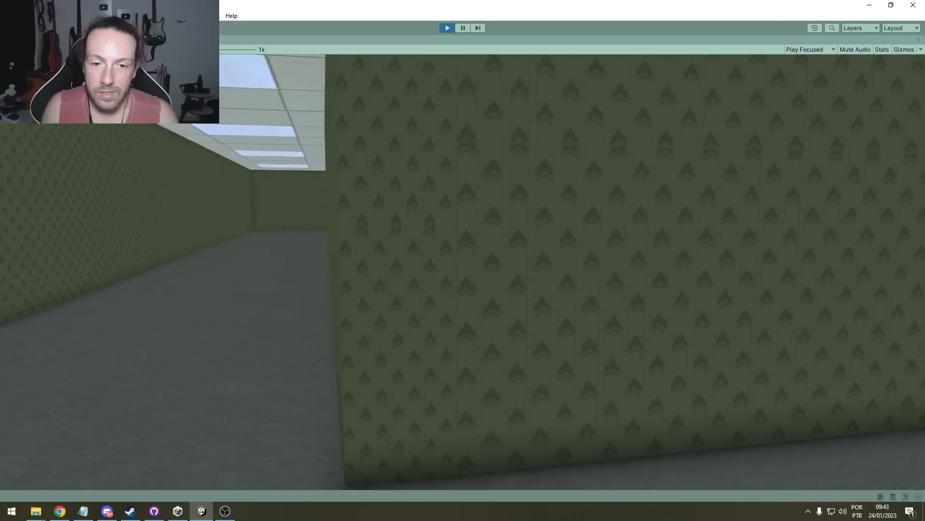
pyautogui.press('w')
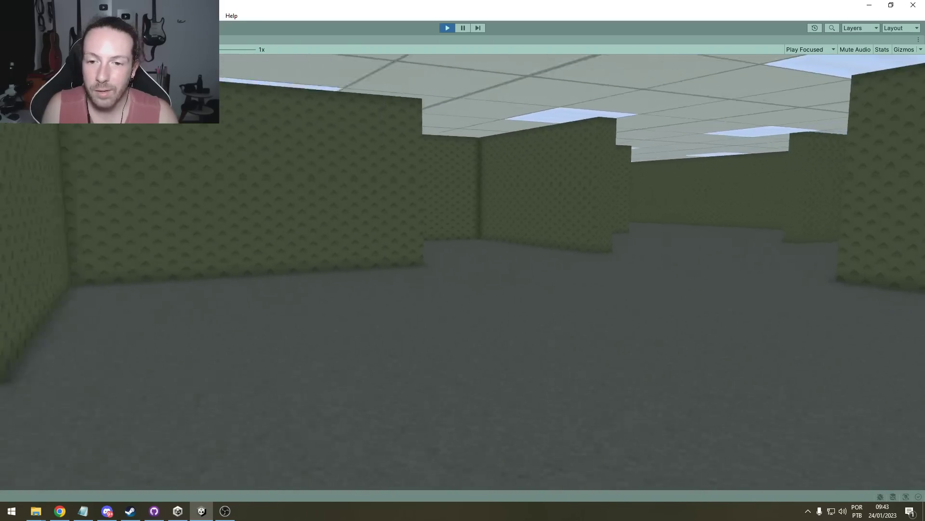
pyautogui.press('w')
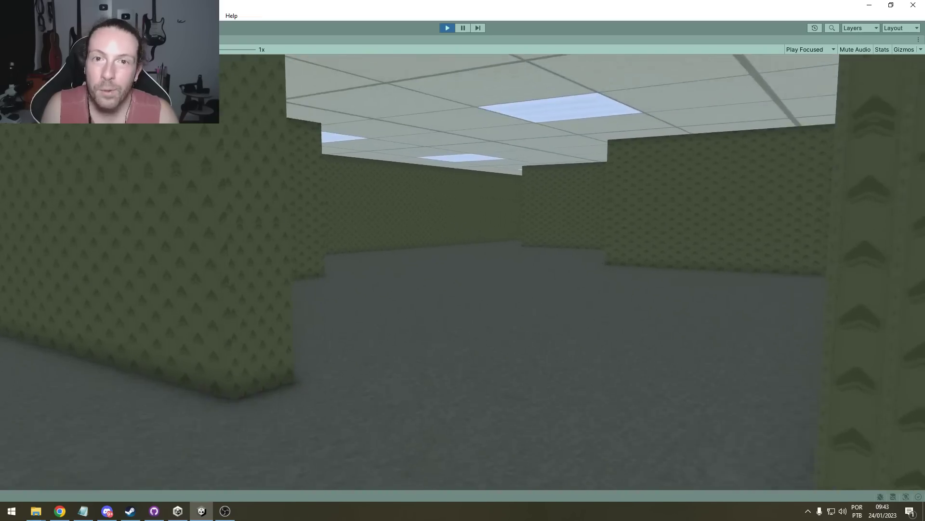
# - Stop play mode, view the labyrinth from inside in the scene and select the Global Volume object
pyautogui.press('Escape')
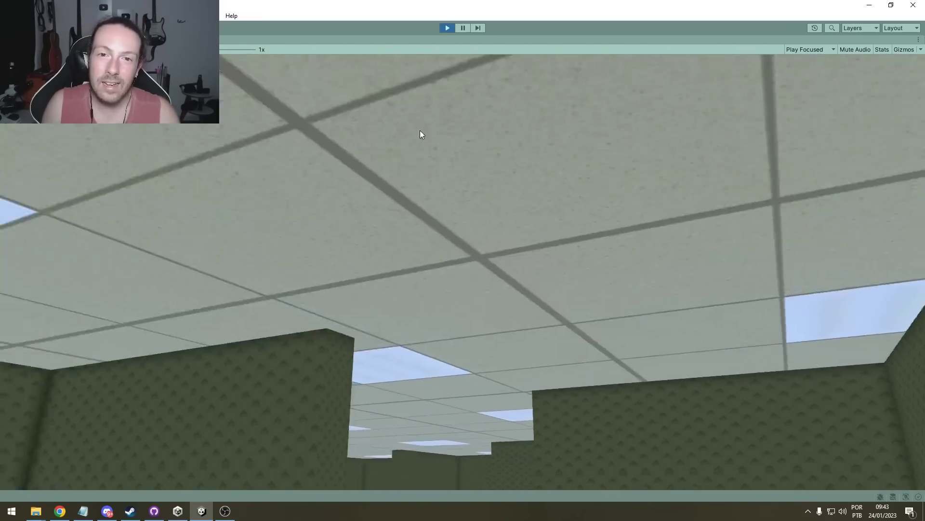
pyautogui.click(444, 29)
pyautogui.moveTo(458, 130); pyautogui.dragTo(207, 101, button='right')
pyautogui.press('w')
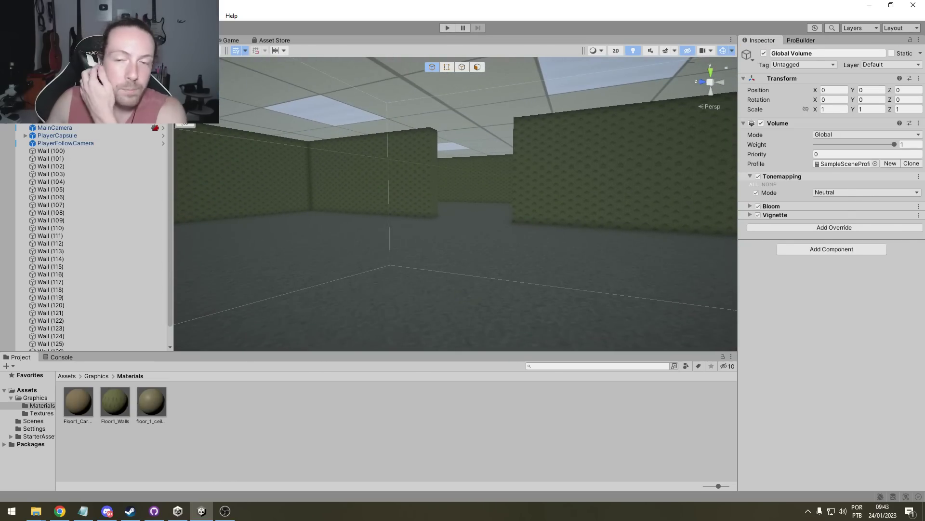
pyautogui.click(58, 105)
pyautogui.click(552, 145)
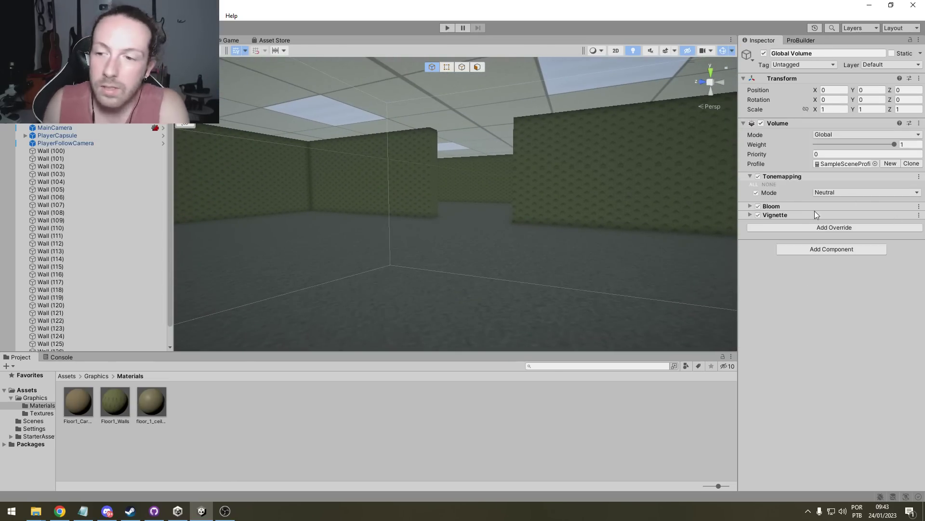
# - Try a Color Adjustments post-processing override with its colour filter enabled on the Global Volume
pyautogui.click(824, 230)
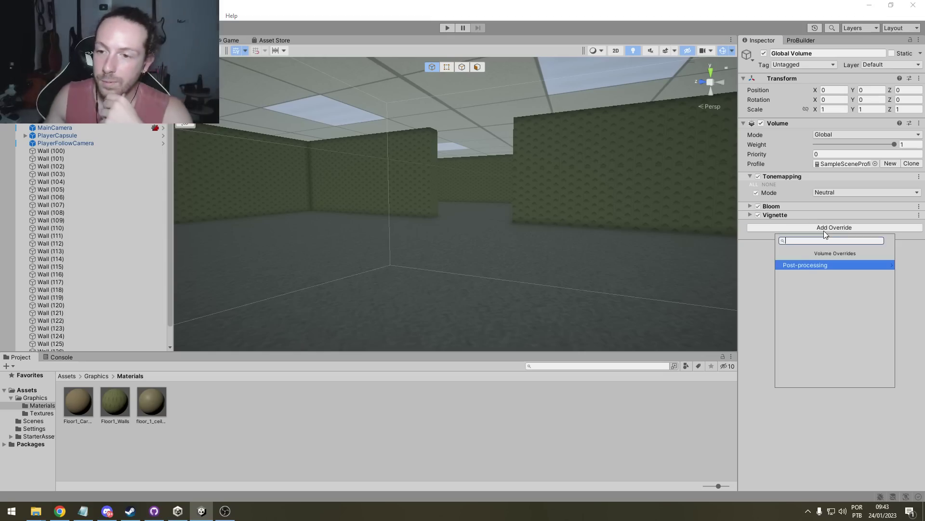
pyautogui.click(826, 265)
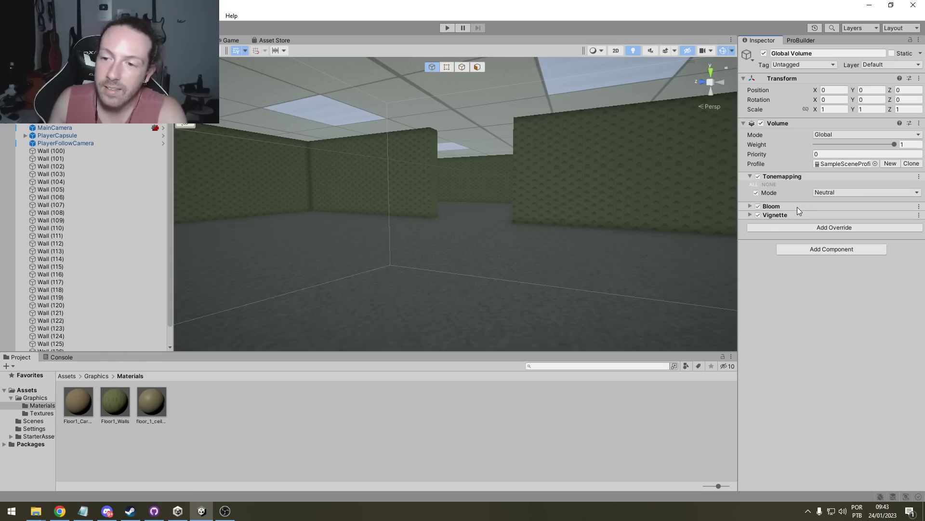
pyautogui.click(797, 227)
pyautogui.click(800, 264)
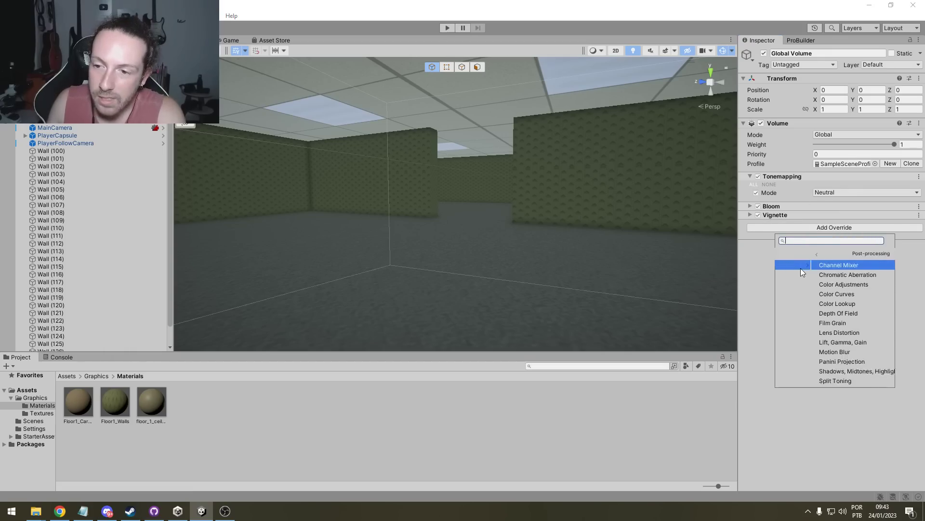
pyautogui.click(824, 284)
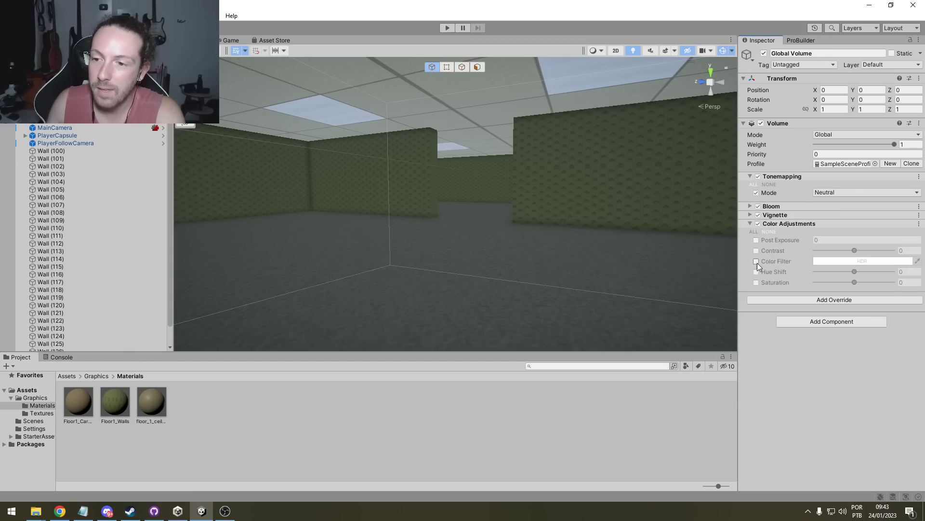
pyautogui.click(757, 262)
pyautogui.click(862, 261)
pyautogui.click(915, 254)
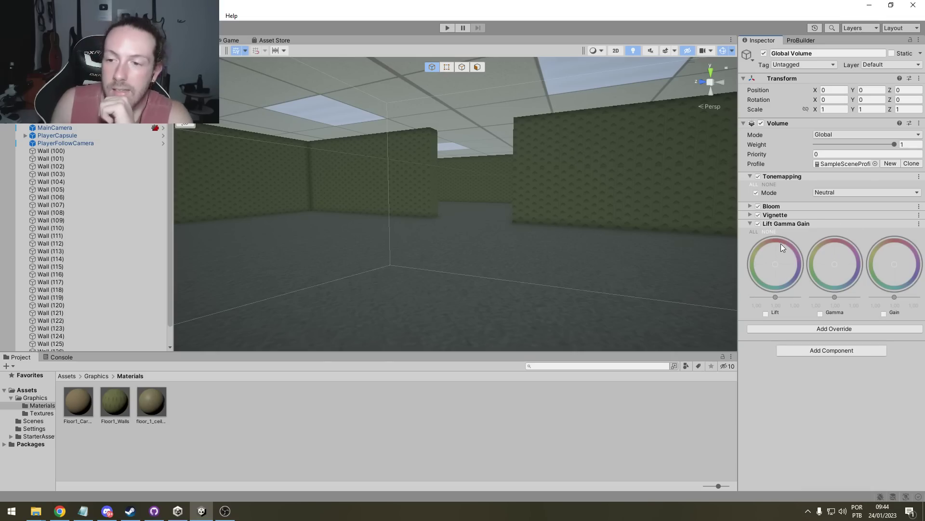
# - Tint the gain of a Lift Gamma Gain override on the Global Volume slightly toward yellow, with lift and gamma disabled
pyautogui.click(765, 313)
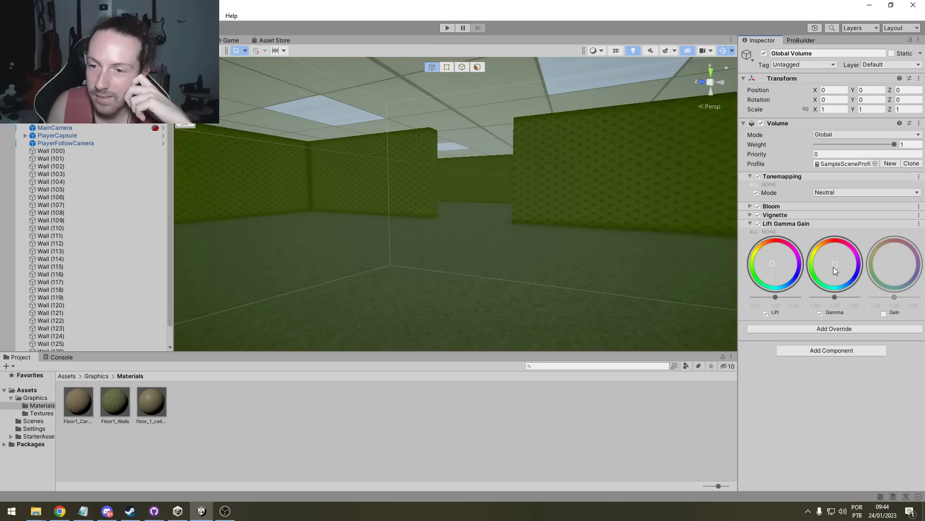
pyautogui.moveTo(771, 263); pyautogui.dragTo(776, 265)
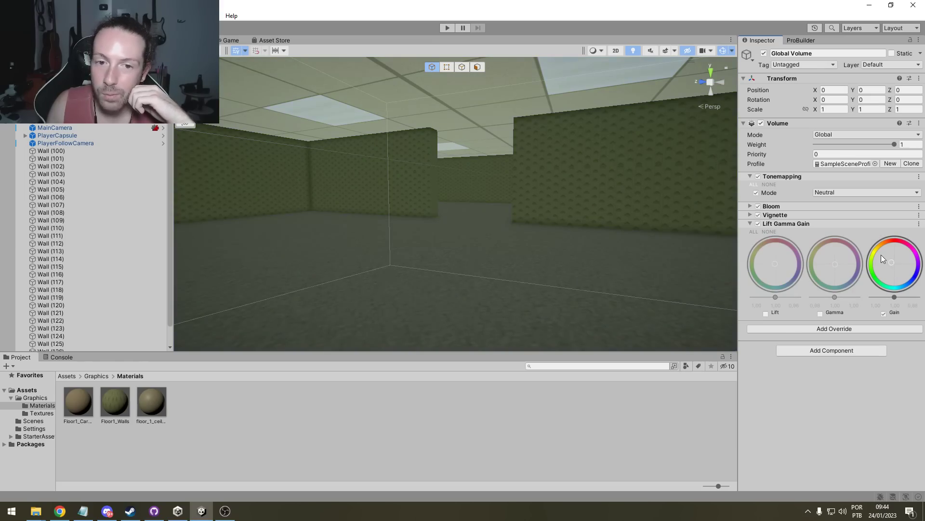
pyautogui.moveTo(874, 249); pyautogui.dragTo(882, 250)
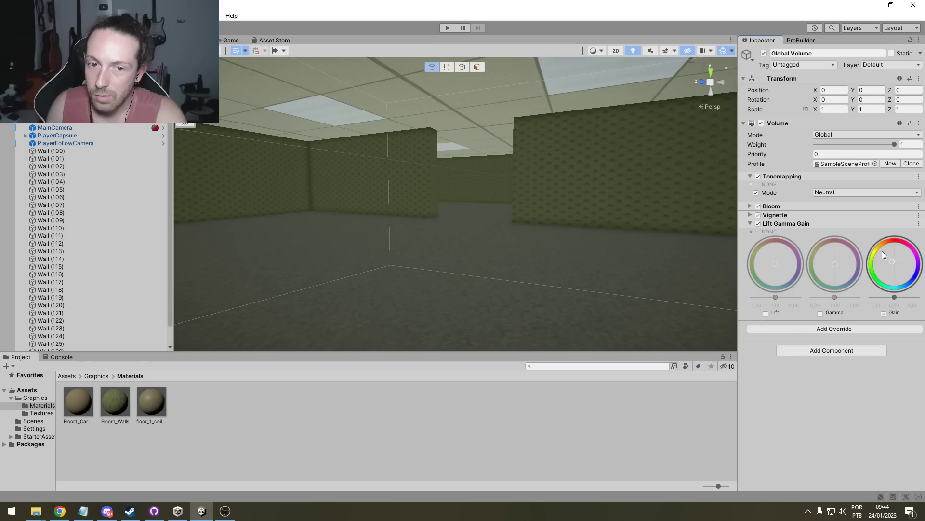
# - Try a Shadows, Midtones, Highlights override on the Global Volume with tinted shadows and midtones and a shadow limit end of 0.52
pyautogui.click(832, 328)
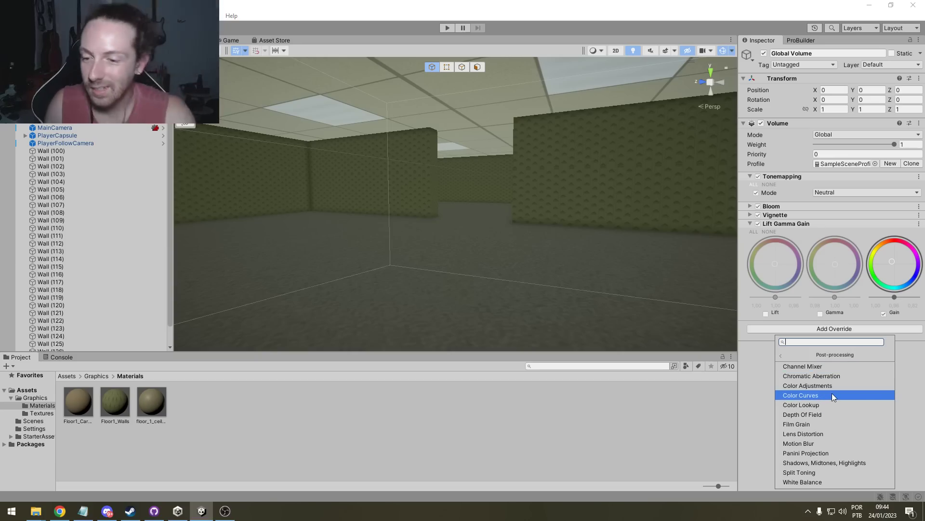
pyautogui.click(824, 463)
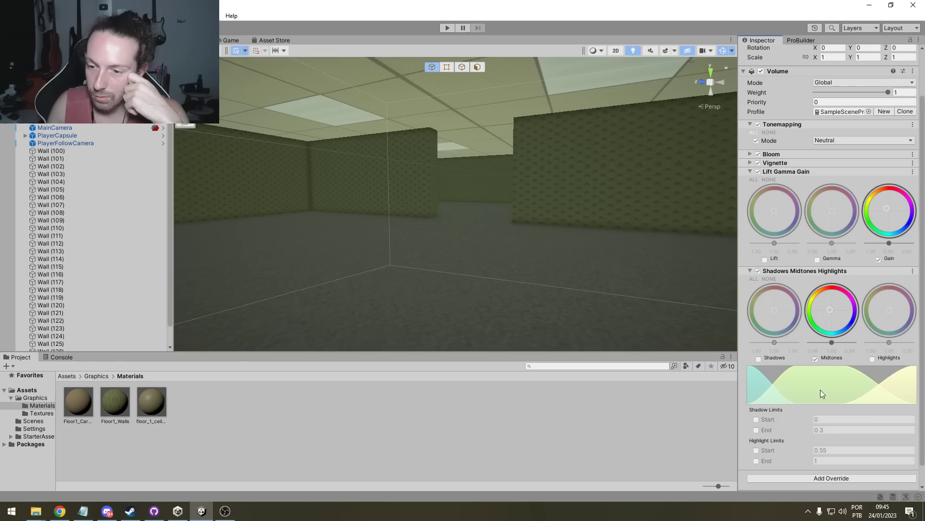
pyautogui.scroll(-1, 776, 410)
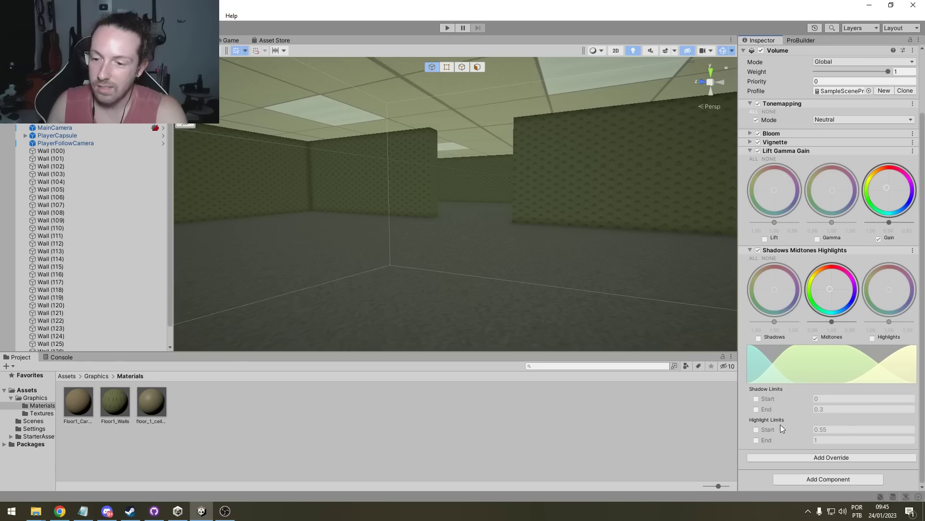
pyautogui.click(757, 399)
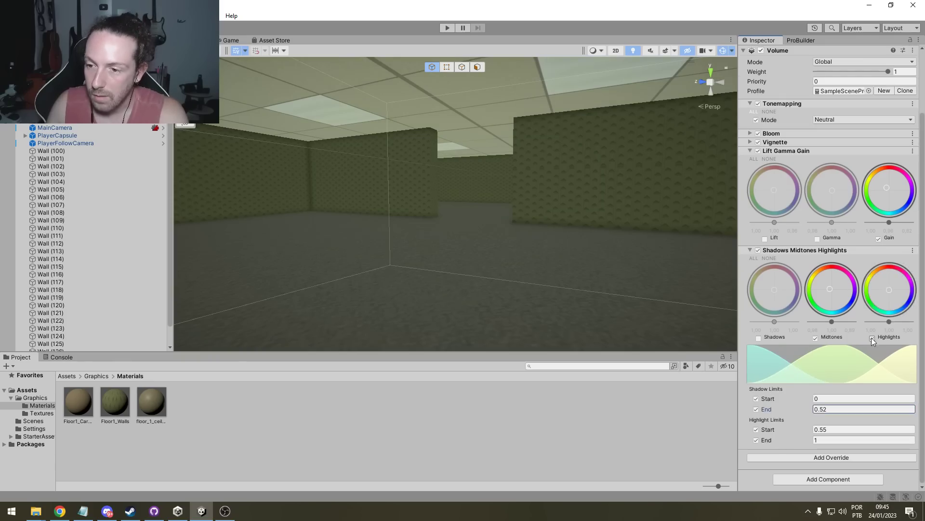
pyautogui.click(872, 338)
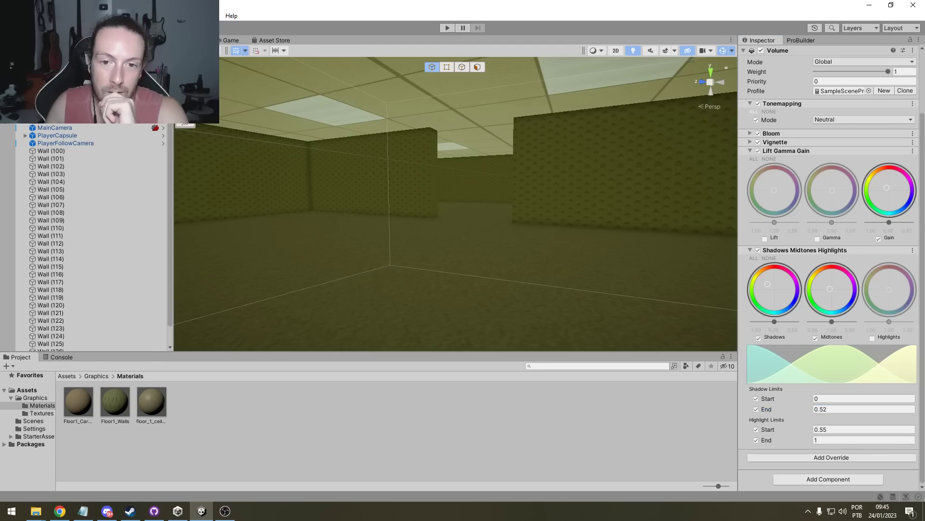
pyautogui.click(759, 338)
pyautogui.click(816, 338)
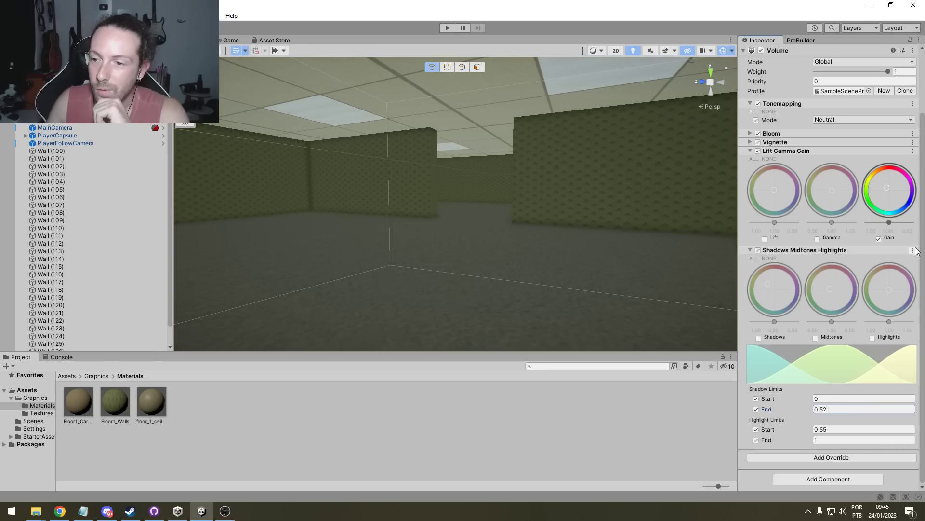
pyautogui.click(913, 250)
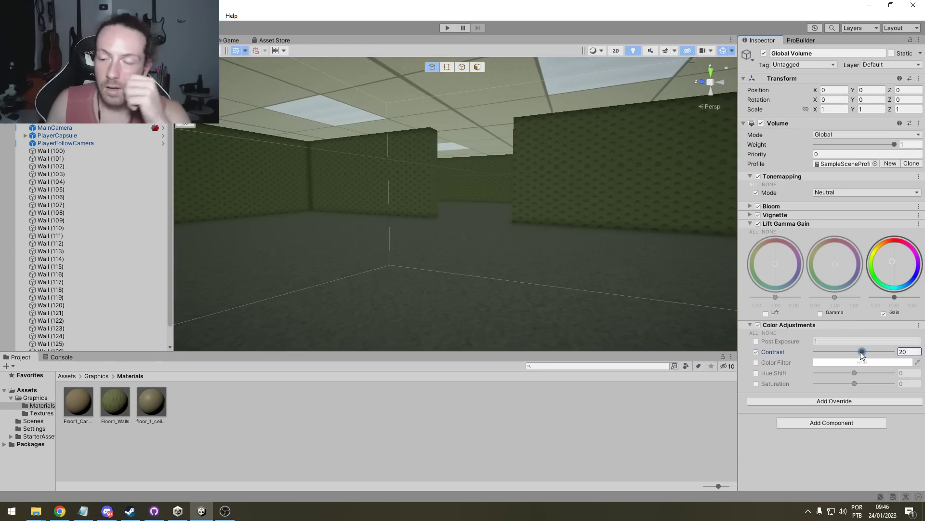
# - Set the contrast to -20 in a Color Adjustments override on the Global Volume
pyautogui.moveTo(862, 354); pyautogui.dragTo(850, 354)
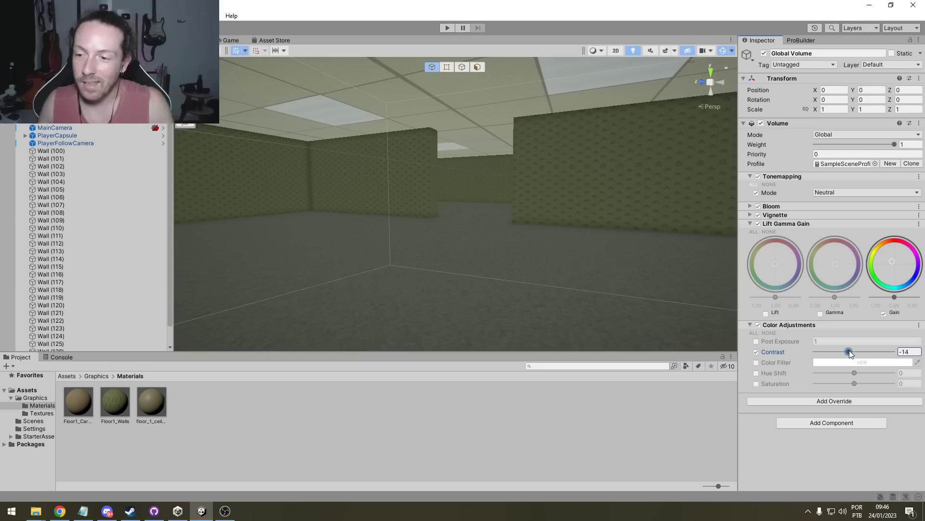
pyautogui.moveTo(850, 354)
pyautogui.mouseDown()
pyautogui.moveTo(884, 359)
pyautogui.moveTo(848, 356)
pyautogui.mouseUp()
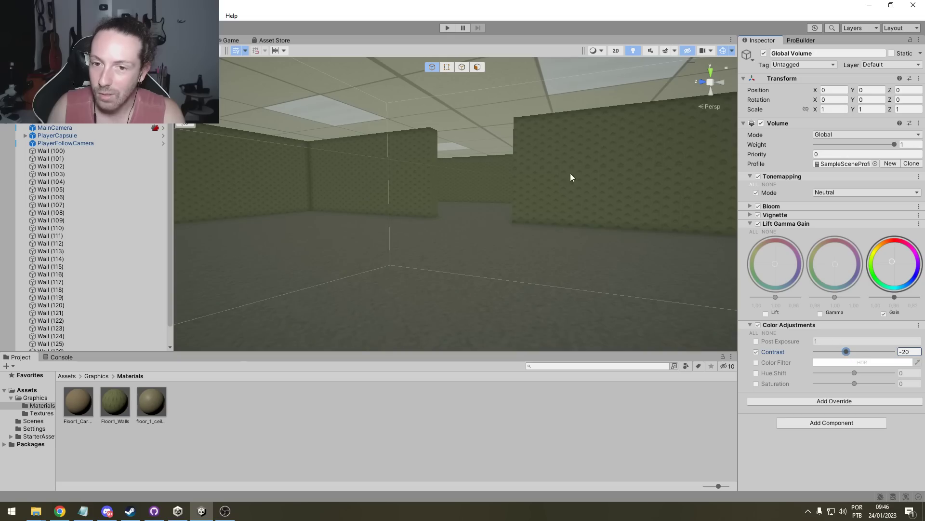
# - Start play mode and walk the player around the central room to check the new colour grading
pyautogui.click(448, 28)
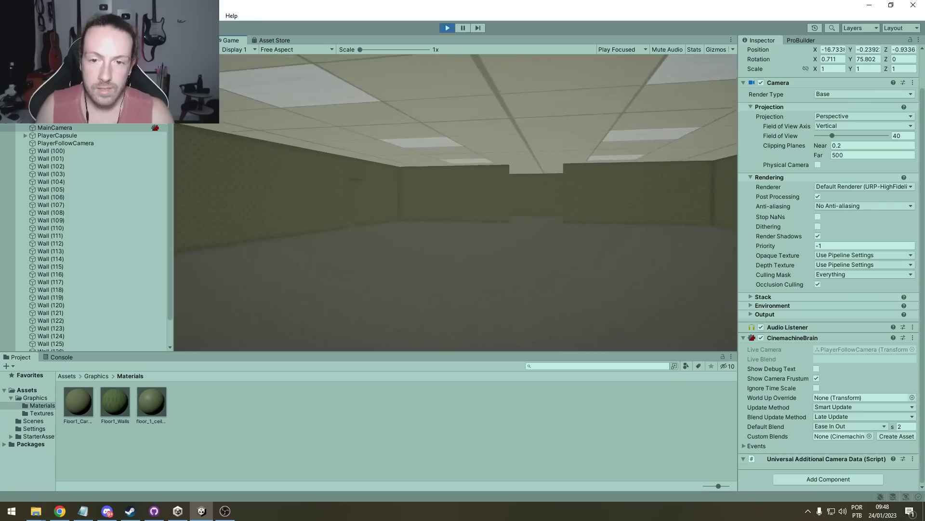
pyautogui.press('w')
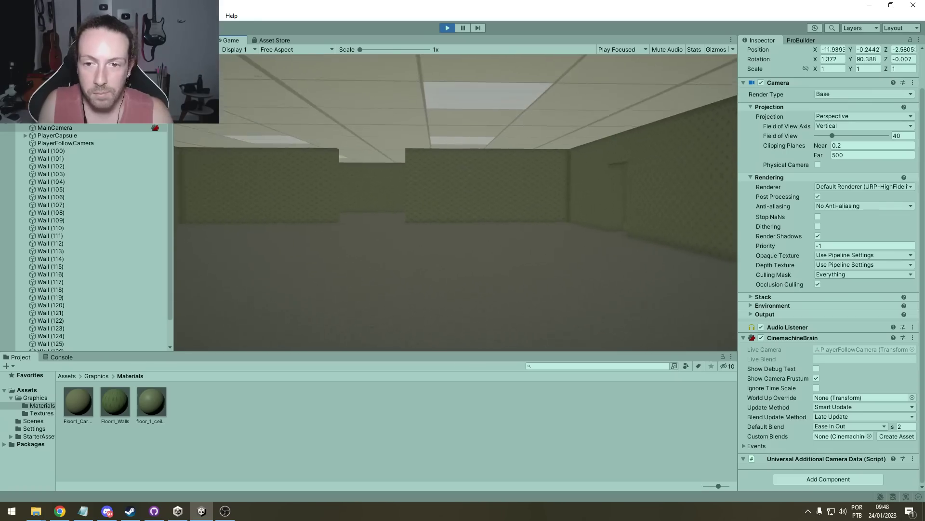
pyautogui.press('Escape')
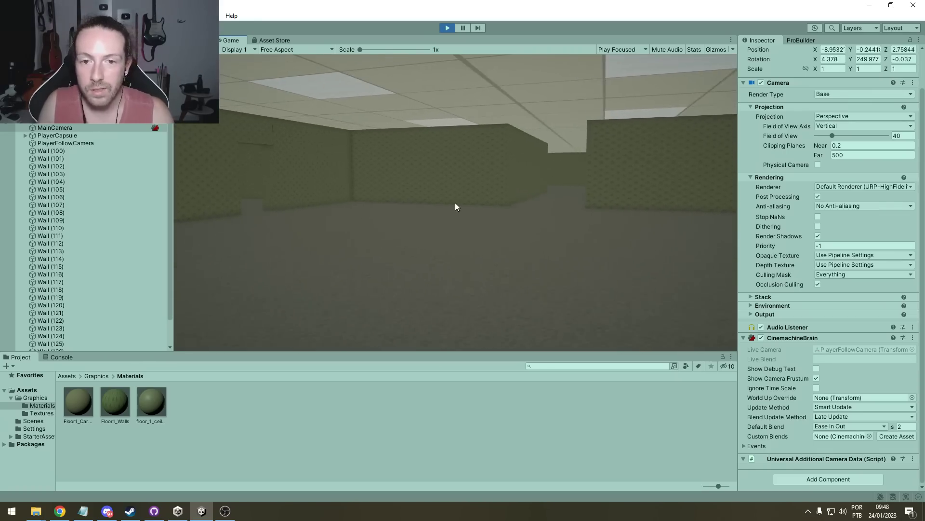
# - Switch to Chrome, find "backrooms" reference images, view the Backrooms Wiki Level 0 "The Lobby" picture, and return to the Unity editor
pyautogui.hotkey('alt', 'Tab')
pyautogui.click(681, 22)
pyautogui.write('backrooms')
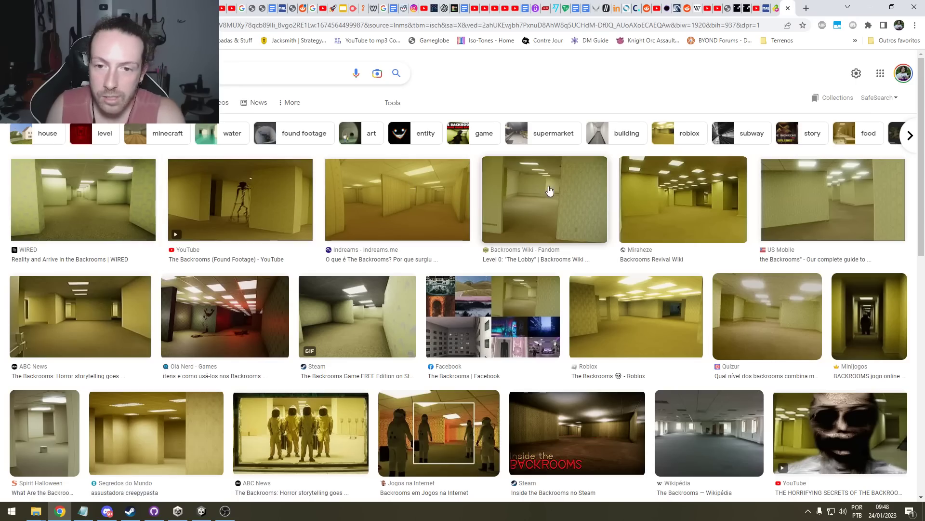
pyautogui.click(535, 191)
pyautogui.click(203, 512)
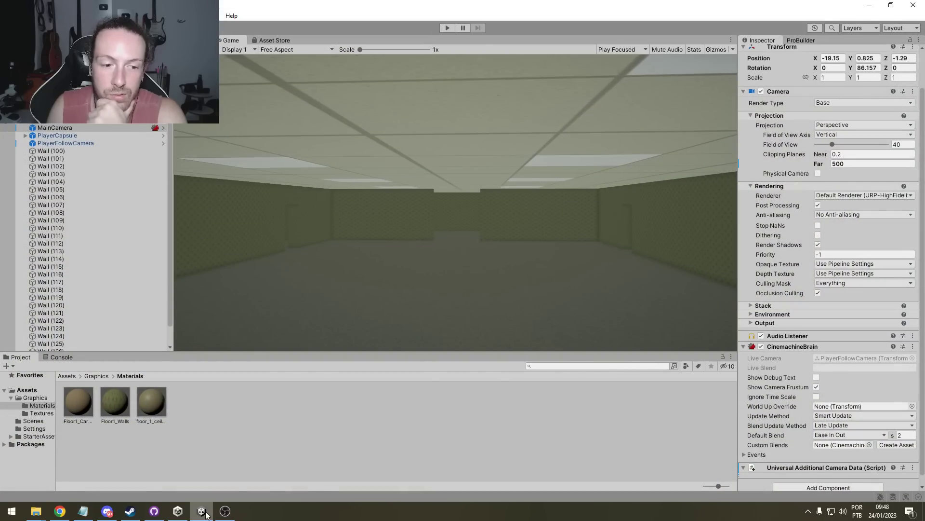
pyautogui.click(204, 512)
pyautogui.click(203, 514)
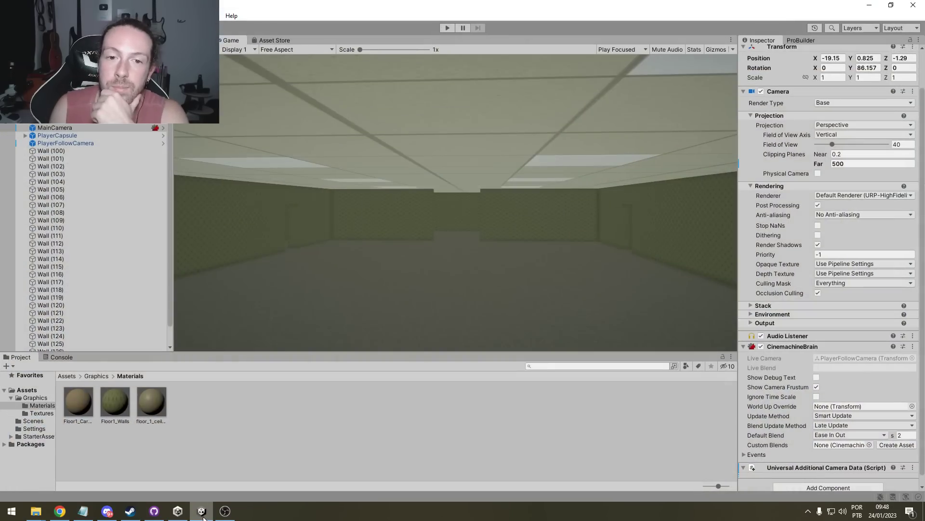
# - Compare the game view with the backrooms reference photo and set the Global Volume's Color Adjustments contrast to 10
pyautogui.click(203, 515)
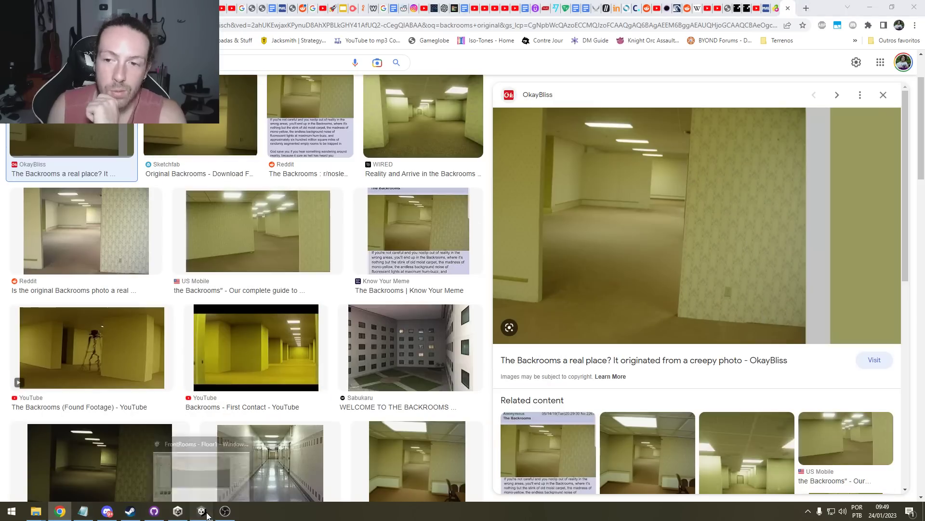
pyautogui.click(203, 514)
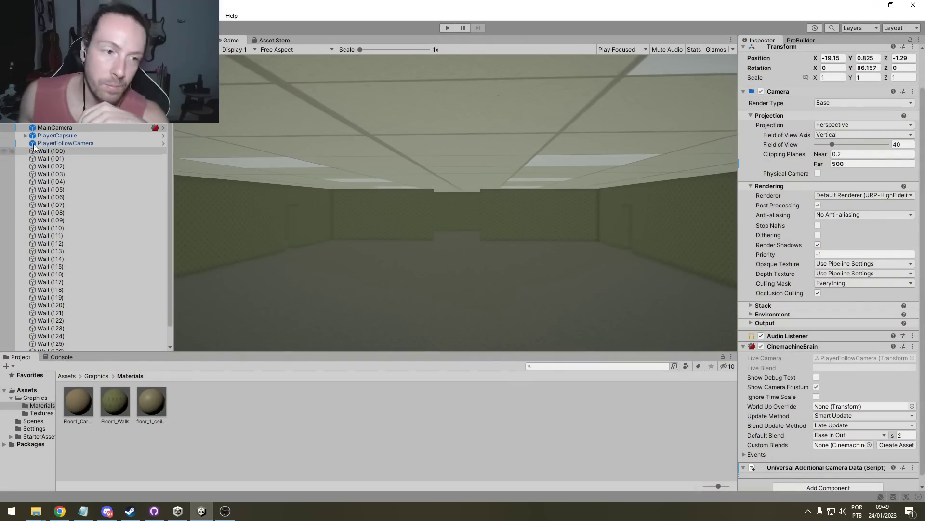
pyautogui.click(54, 120)
pyautogui.click(909, 352)
pyautogui.moveTo(847, 352); pyautogui.dragTo(858, 357)
# - Switch to Chrome, compare the OkayBliss backrooms photo with the game view, and copy the photo to the clipboard
pyautogui.click(66, 515)
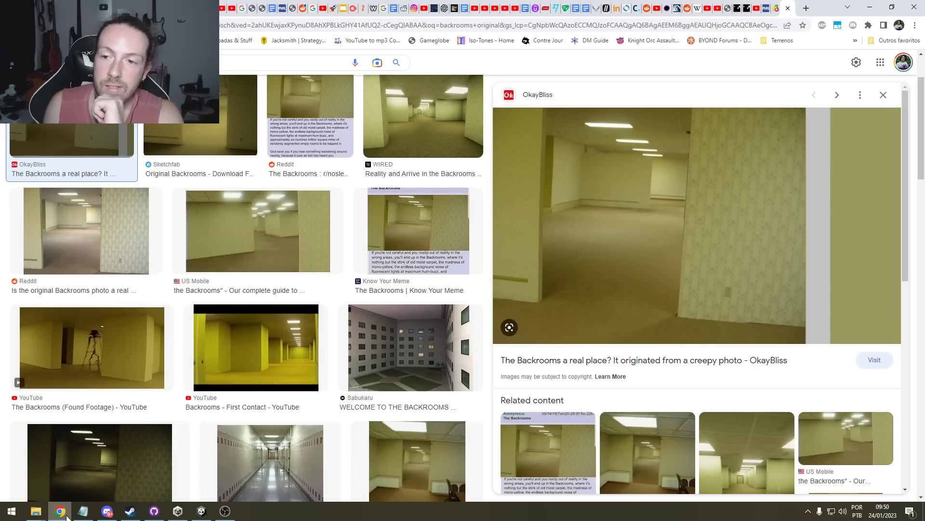
pyautogui.click(66, 514)
pyautogui.click(65, 514)
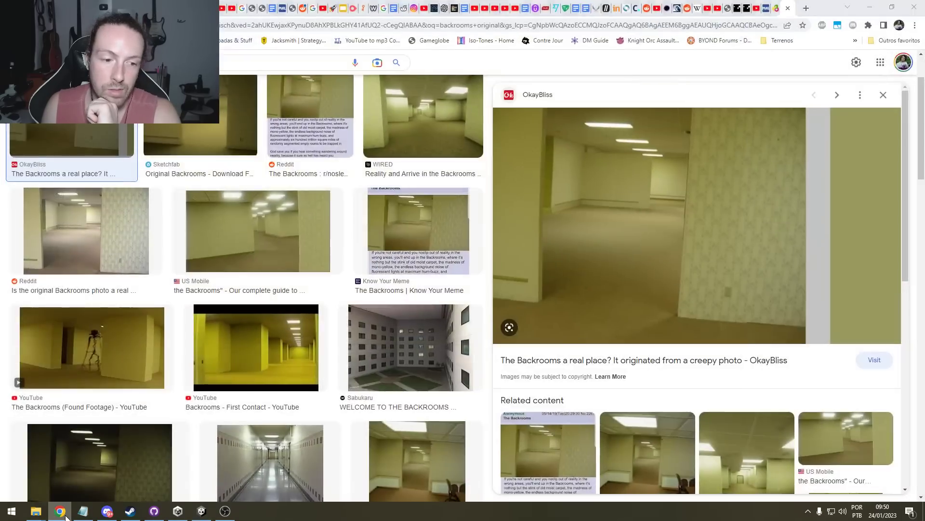
pyautogui.click(66, 515)
pyautogui.rightClick(623, 325)
pyautogui.click(59, 514)
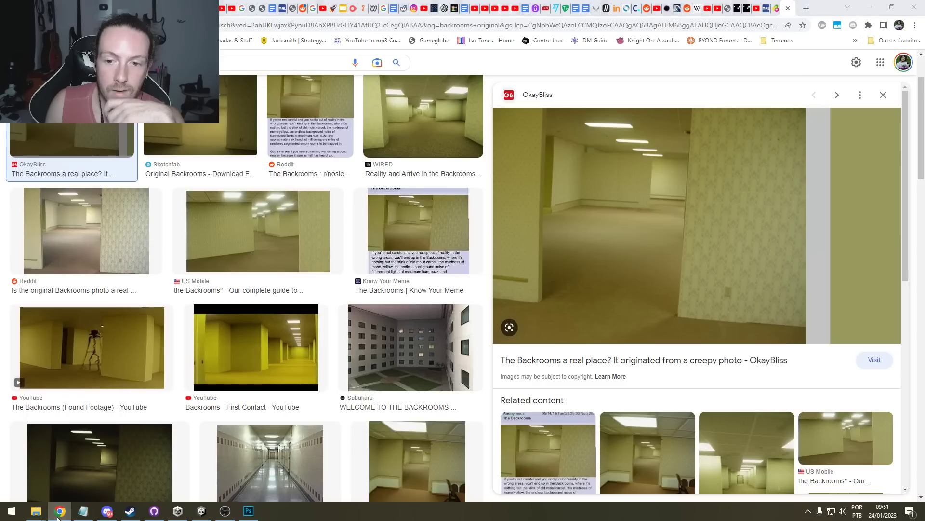
pyautogui.click(57, 517)
pyautogui.click(59, 512)
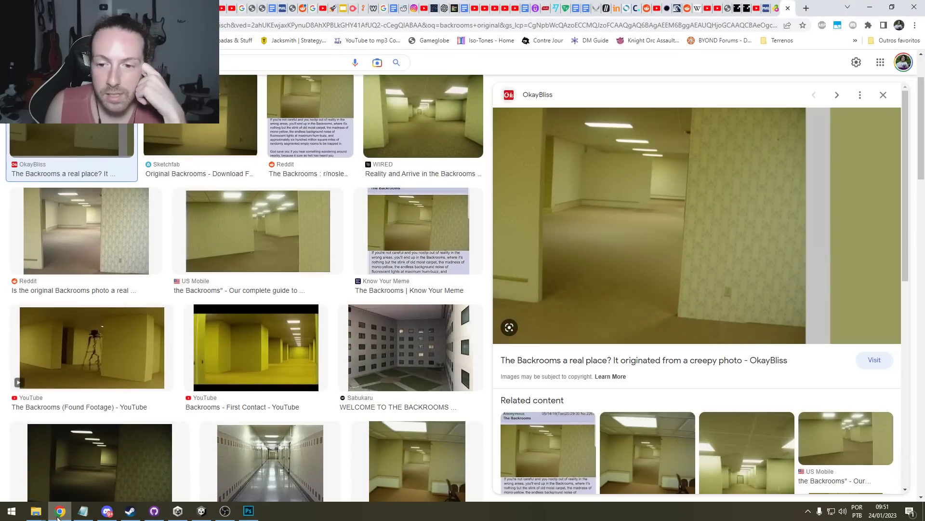
pyautogui.rightClick(656, 246)
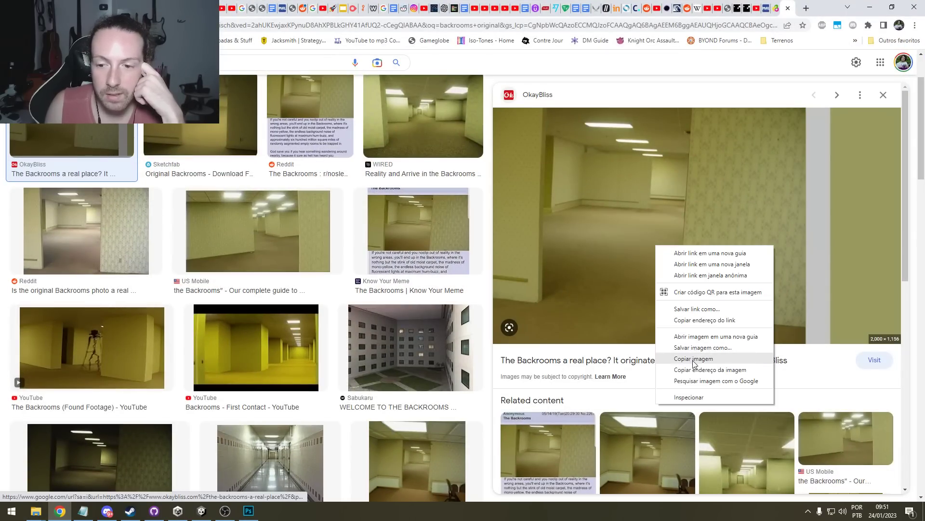
pyautogui.click(694, 359)
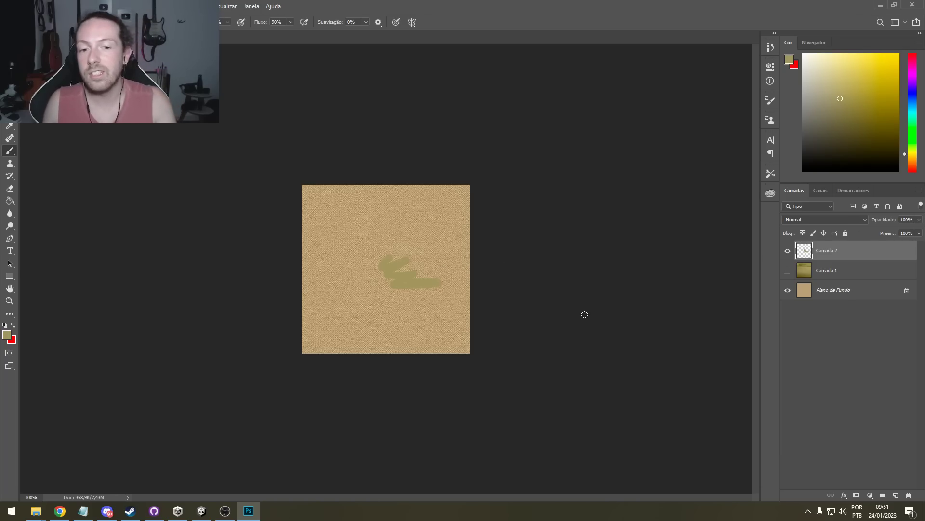
# - In Photoshop, delete the painted colour swatch layer from the carpet texture and close Floor1_Carpet.jpg without saving
pyautogui.press('Delete')
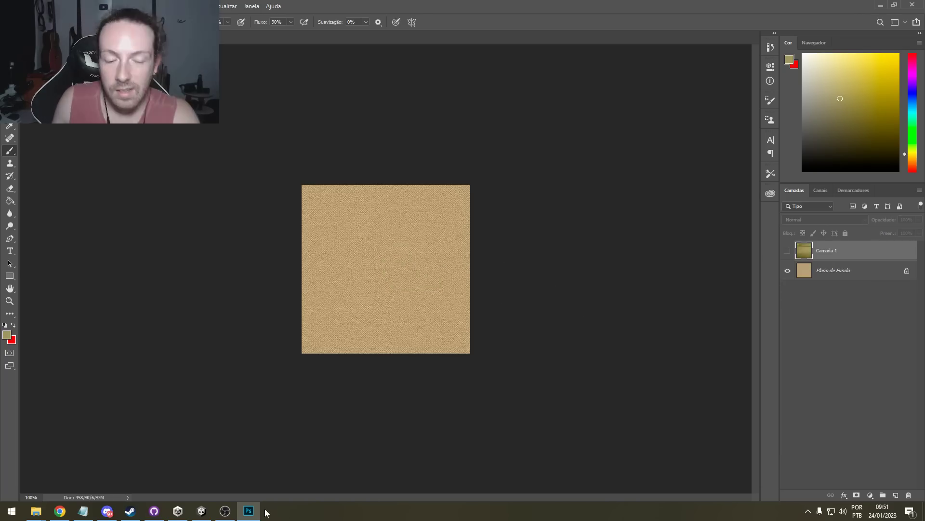
pyautogui.click(250, 514)
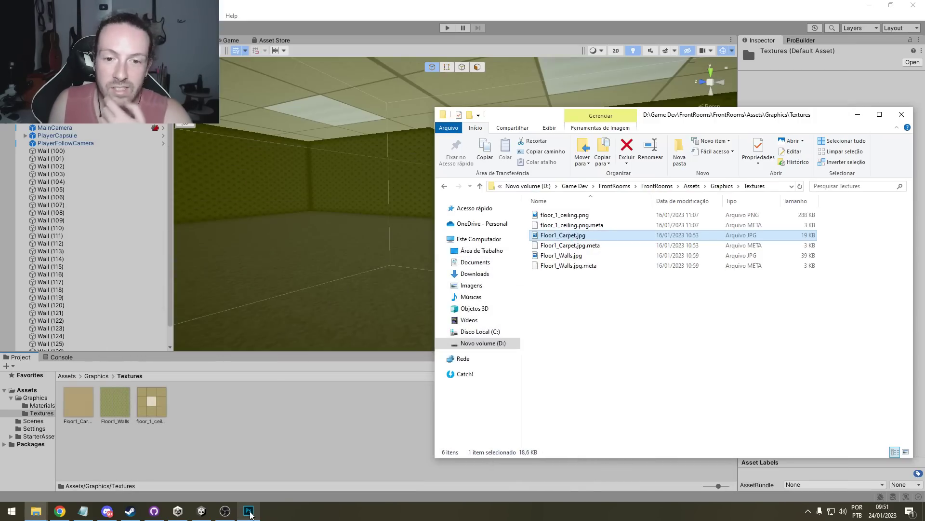
pyautogui.click(250, 515)
pyautogui.click(250, 515)
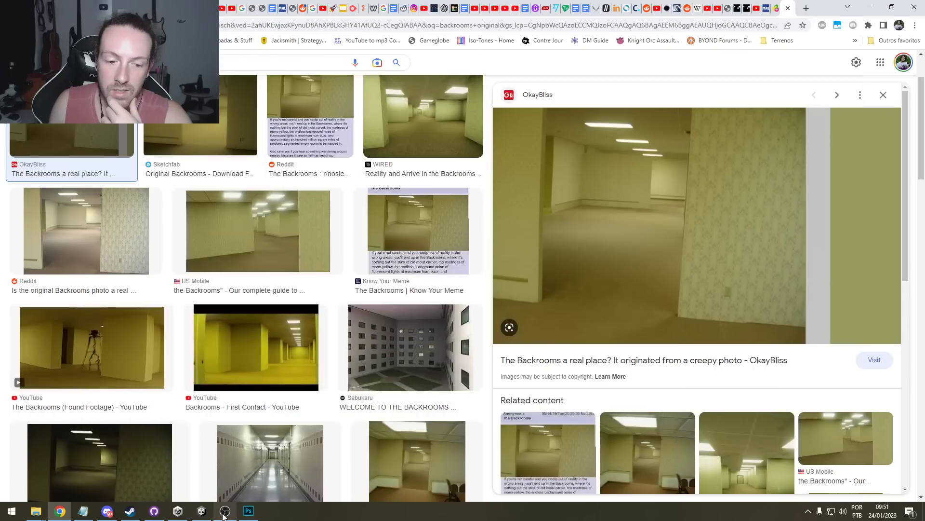
pyautogui.click(200, 516)
pyautogui.click(65, 513)
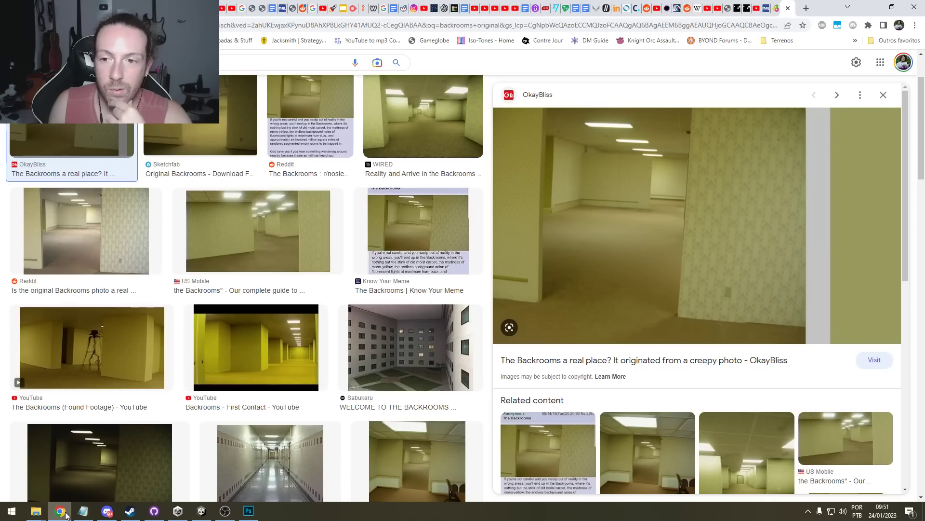
pyautogui.click(59, 511)
pyautogui.click(249, 511)
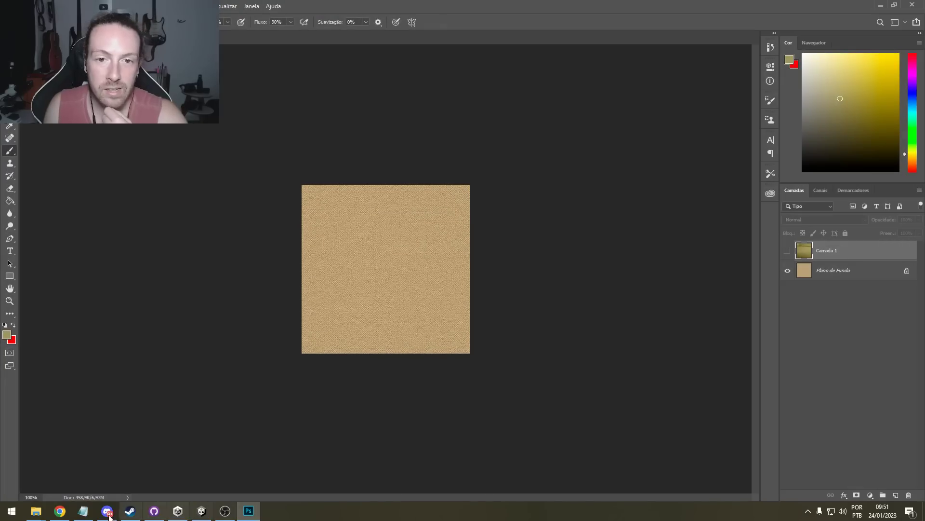
pyautogui.click(65, 514)
pyautogui.click(248, 512)
pyautogui.hotkey('ctrl', 'w')
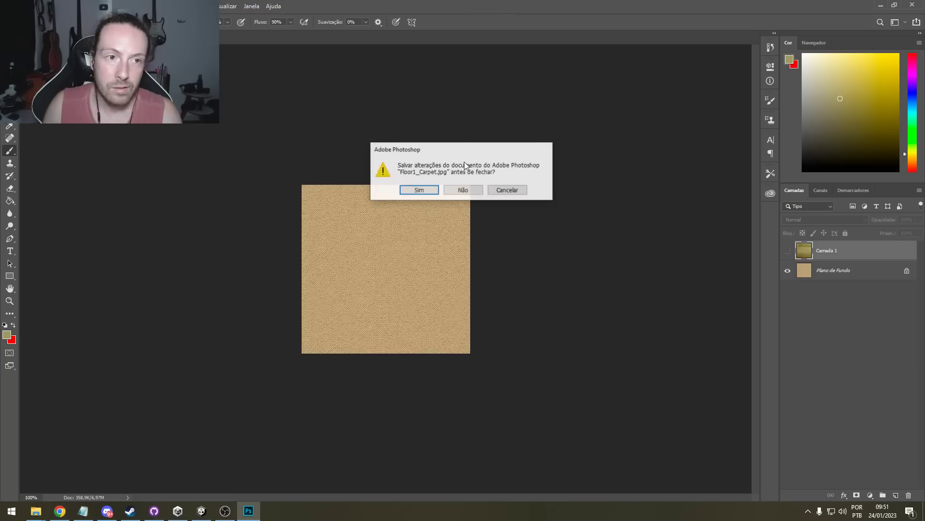
pyautogui.click(463, 189)
# - Try a brighter, beige version of the wallpaper texture in Photoshop and save it over Floor1_Walls.jpg
pyautogui.click(81, 6)
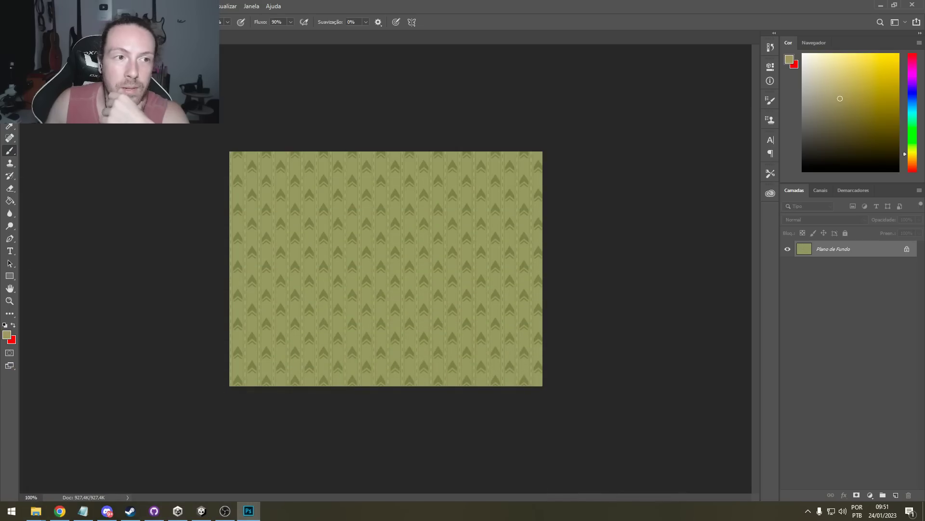
pyautogui.click(81, 6)
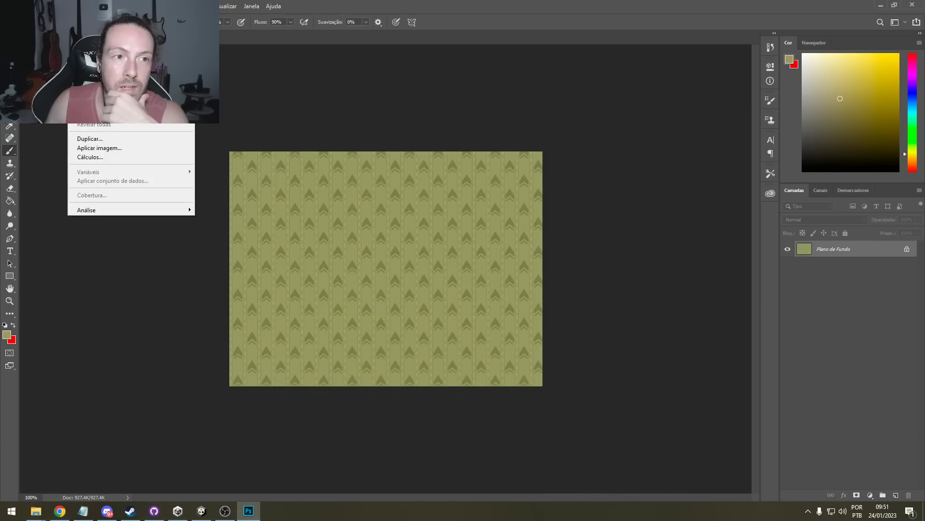
pyautogui.click(222, 39)
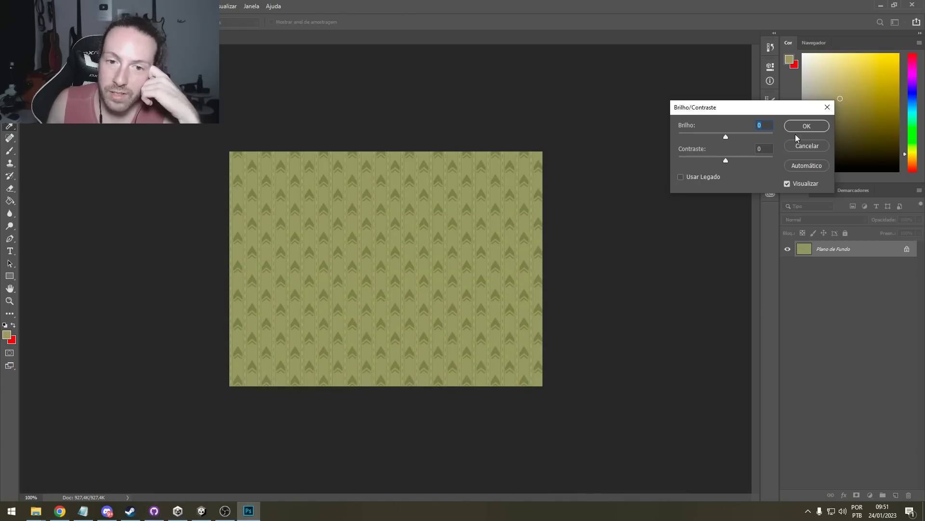
pyautogui.moveTo(726, 137)
pyautogui.mouseDown()
pyautogui.moveTo(740, 137)
pyautogui.moveTo(732, 137)
pyautogui.mouseUp()
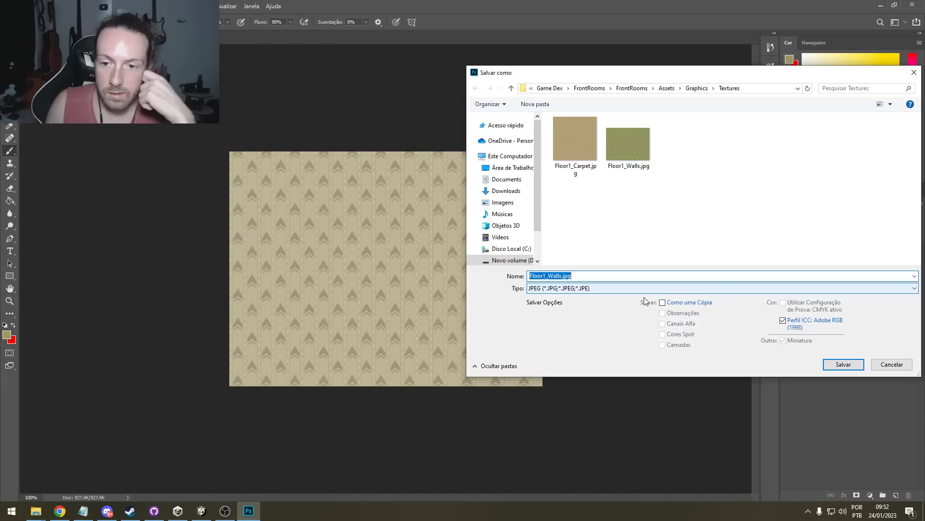
pyautogui.click(833, 362)
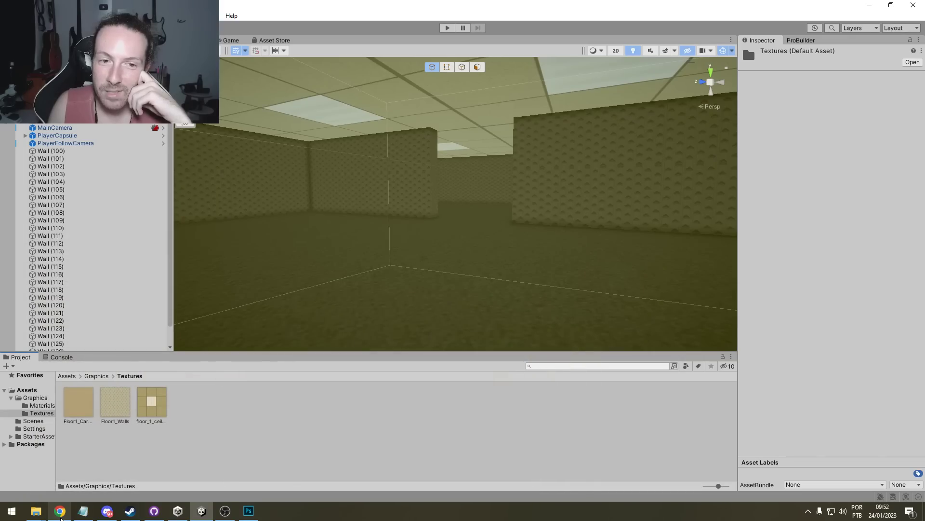
# - Play-test the scene with the beige walls in Unity, compare it with the reference photo in Chrome, and stop play mode
pyautogui.click(60, 512)
pyautogui.click(60, 512)
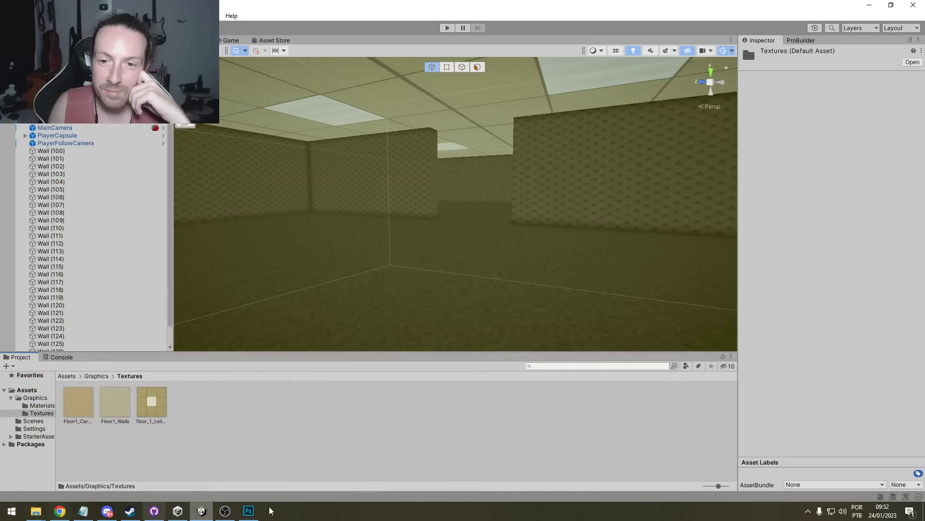
pyautogui.hotkey('ctrl', 'p')
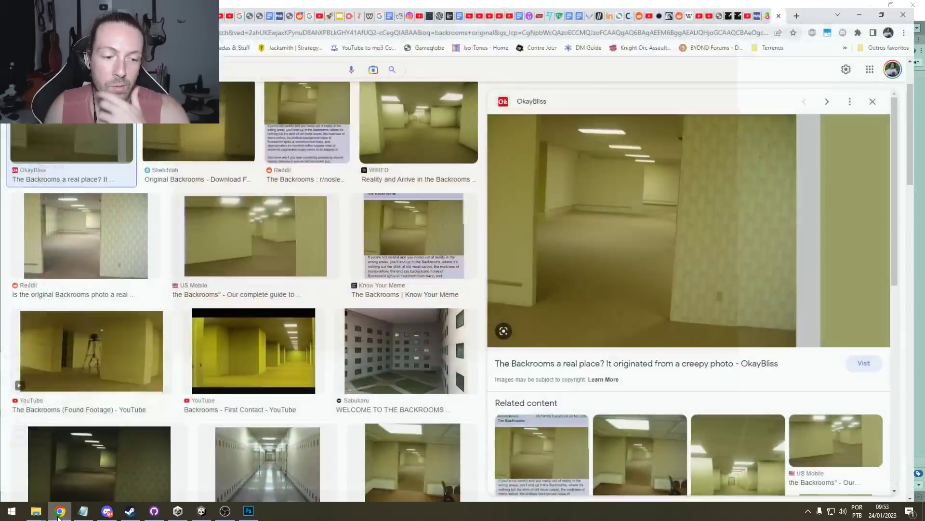
pyautogui.click(59, 512)
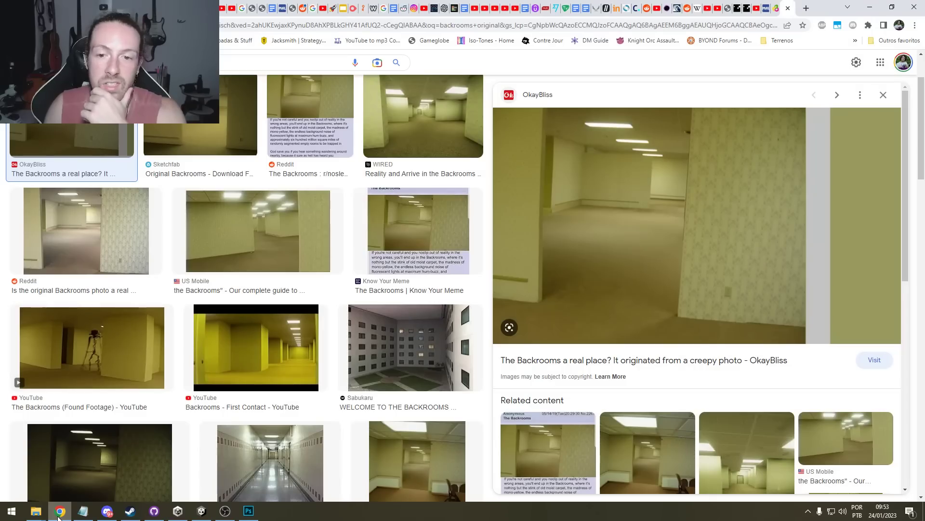
pyautogui.click(58, 513)
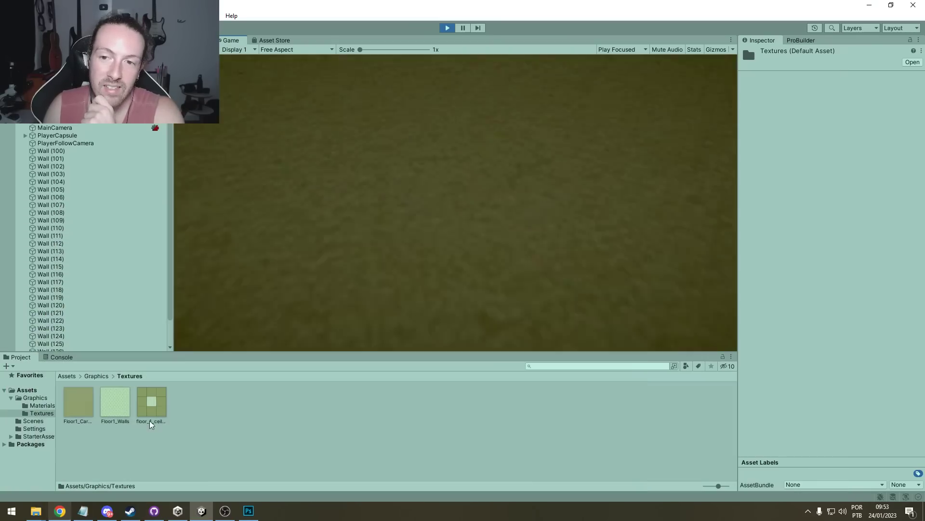
pyautogui.click(446, 32)
# - Play-test the room with the green wall texture in Unity and leave play mode
pyautogui.click(195, 514)
pyautogui.click(194, 514)
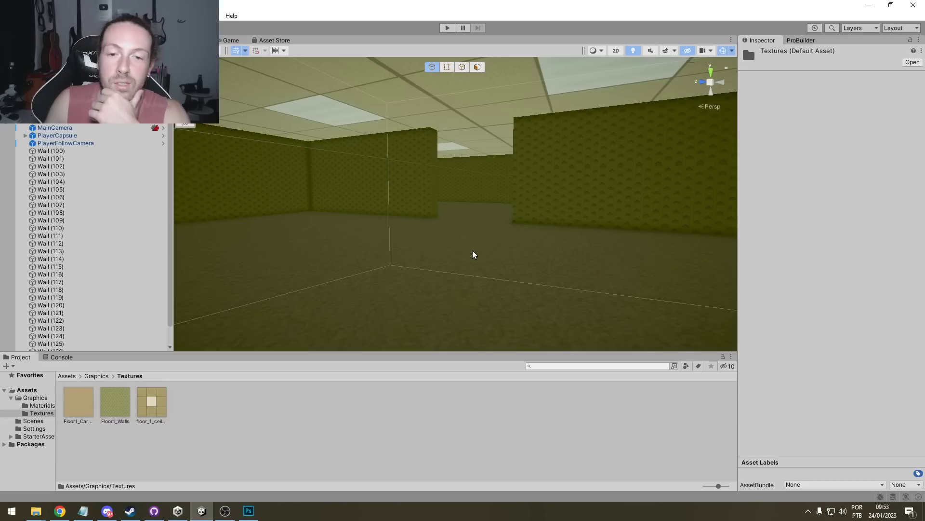
pyautogui.hotkey('ctrl', 'p')
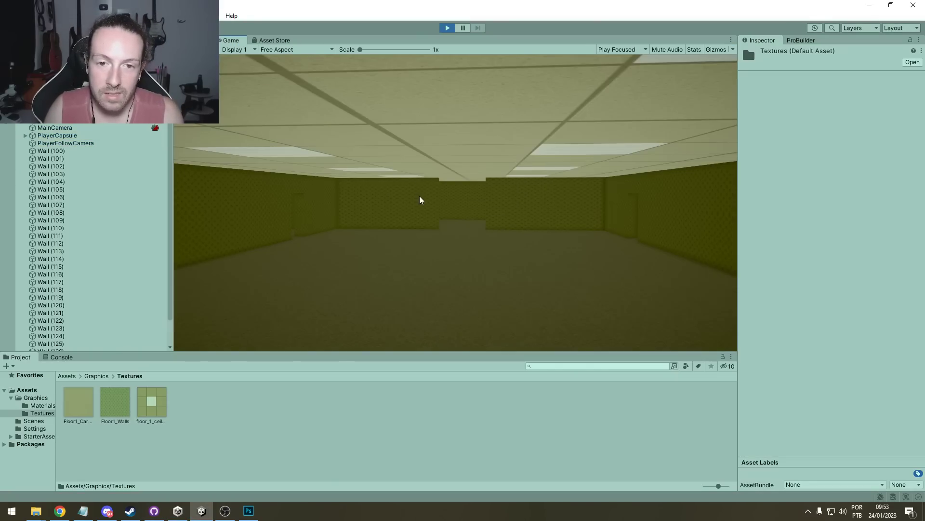
pyautogui.hotkey('ctrl', 'p')
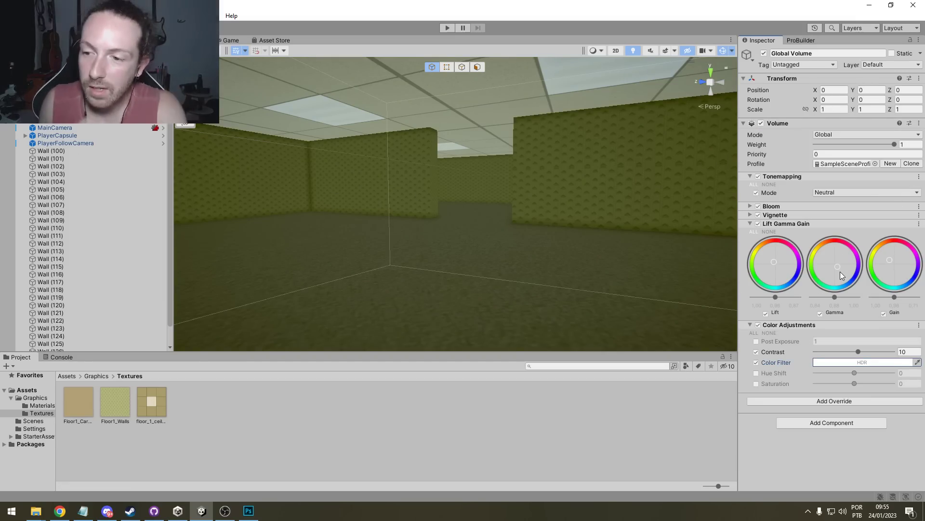
# - Adjust the gamma tint and fine-tune the lift, gamma and gain levels in the Global Volume's Lift Gamma Gain override
pyautogui.moveTo(840, 269); pyautogui.dragTo(839, 276)
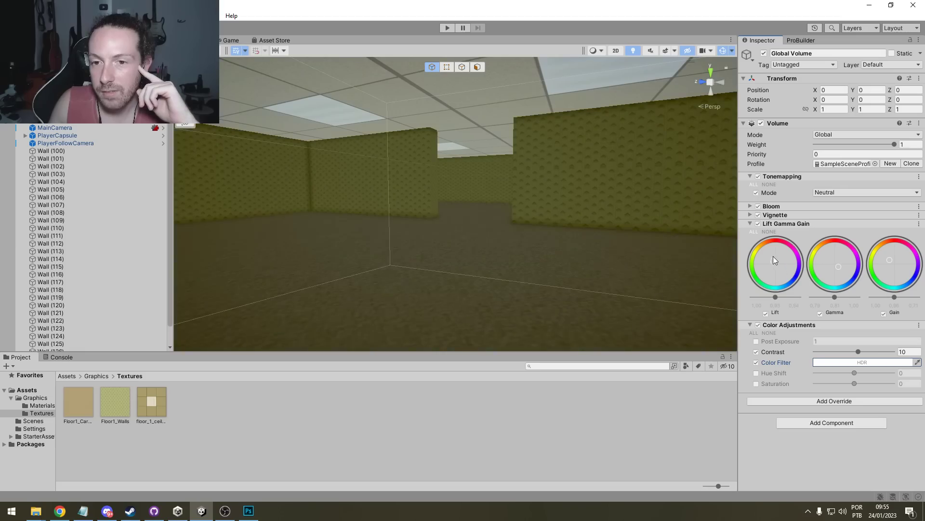
pyautogui.moveTo(775, 297); pyautogui.dragTo(778, 298)
pyautogui.moveTo(835, 300); pyautogui.dragTo(835, 300)
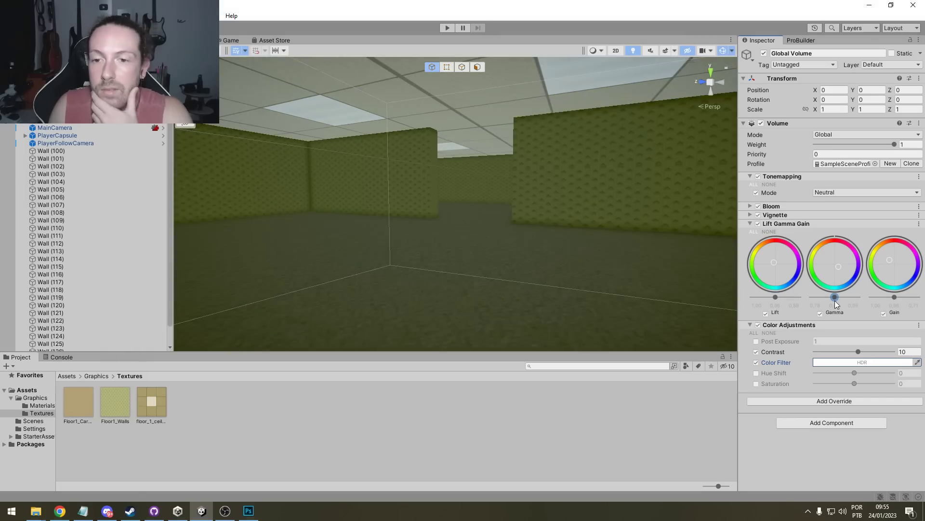
pyautogui.moveTo(895, 297); pyautogui.dragTo(894, 299)
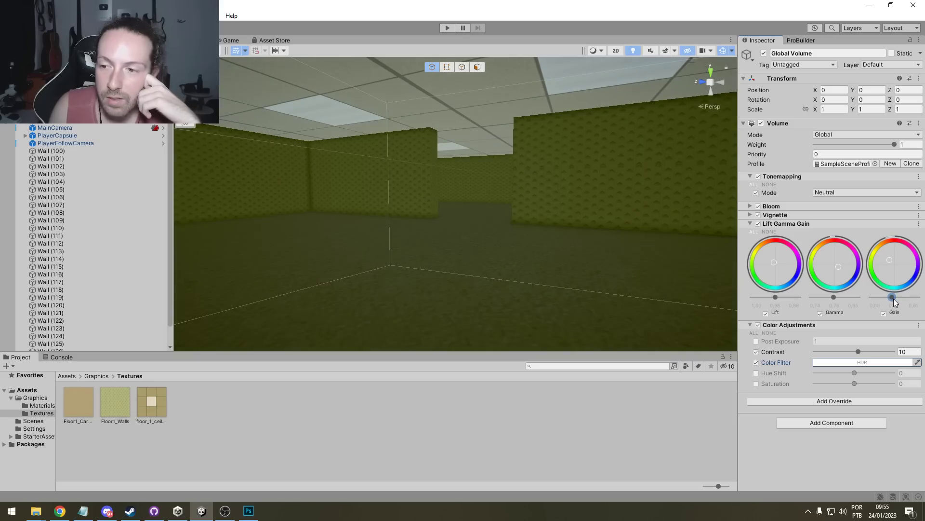
# - Try a color filter tint and hue shifts of 180 and -180 in Color Adjustments, and disable both settings
pyautogui.click(849, 362)
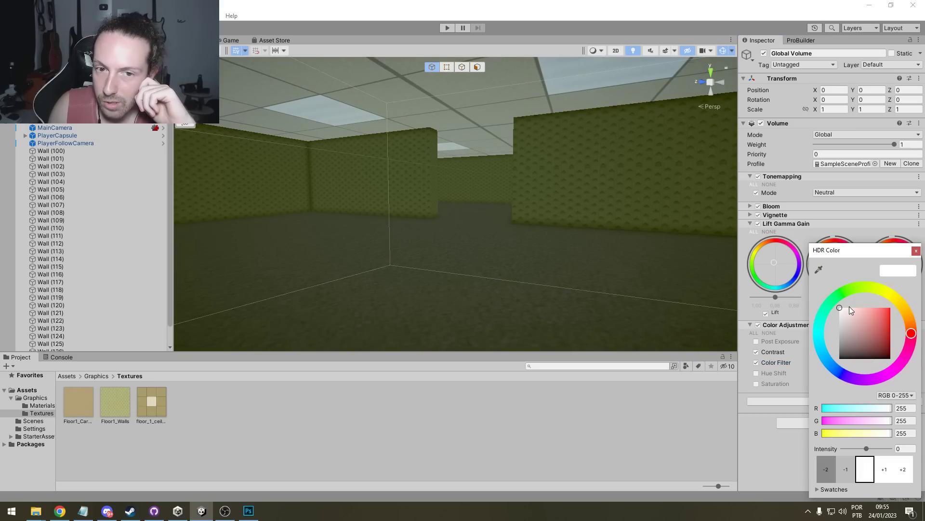
pyautogui.moveTo(840, 308); pyautogui.dragTo(818, 303)
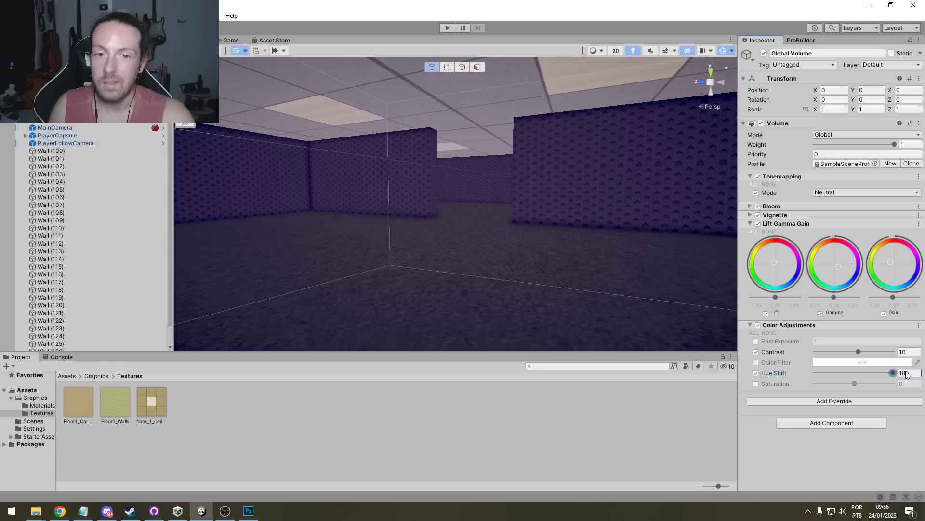
pyautogui.moveTo(903, 371)
pyautogui.mouseDown()
pyautogui.moveTo(808, 372)
pyautogui.moveTo(864, 384)
pyautogui.moveTo(844, 384)
pyautogui.moveTo(896, 384)
pyautogui.mouseUp()
pyautogui.click(756, 373)
# - Enable saturation in the Global Volume's Color Adjustments and set it to -8
pyautogui.click(756, 384)
pyautogui.click(851, 384)
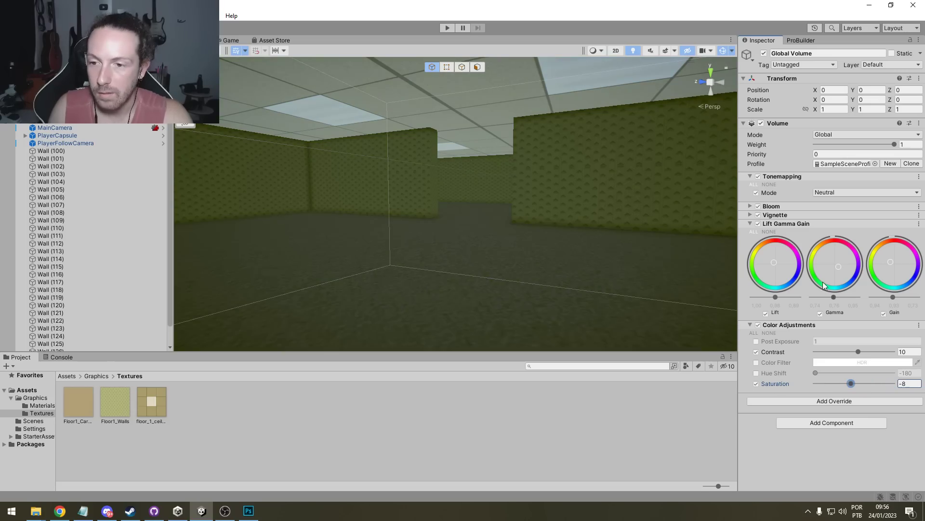
pyautogui.click(808, 224)
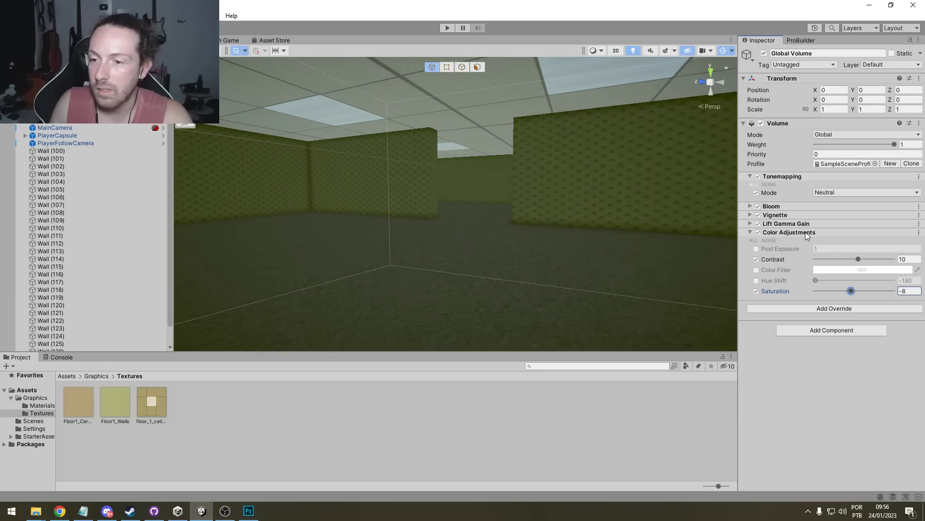
# - Add a Channel Mixer override with the blue output at red -15, green 5 and blue 93, and start play mode
pyautogui.click(805, 232)
pyautogui.click(803, 224)
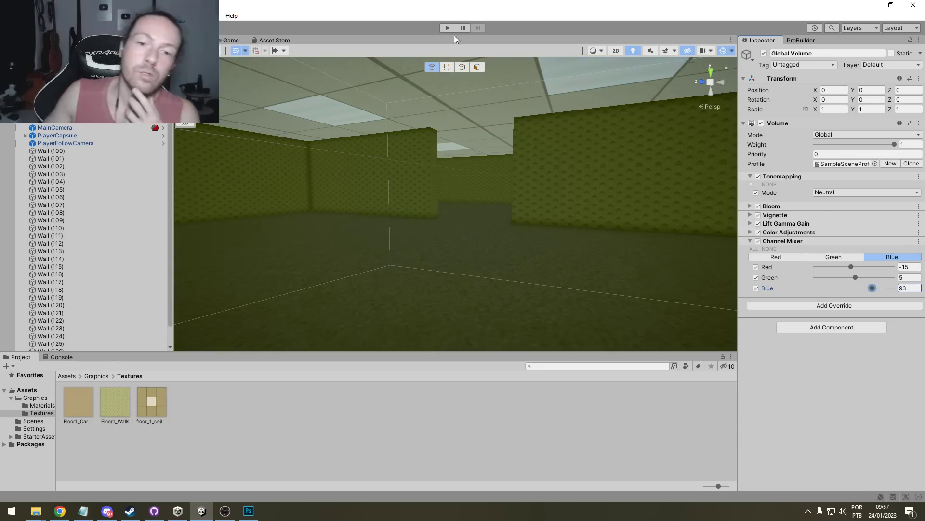
pyautogui.click(447, 27)
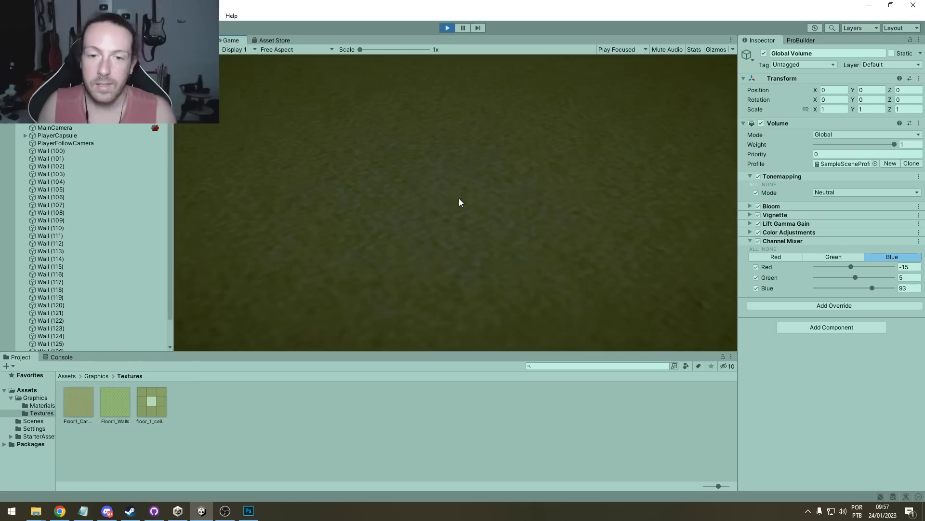
# - Walk through the labyrinth in play mode to check the channel-mixed colours, and stop play mode
pyautogui.click(459, 198)
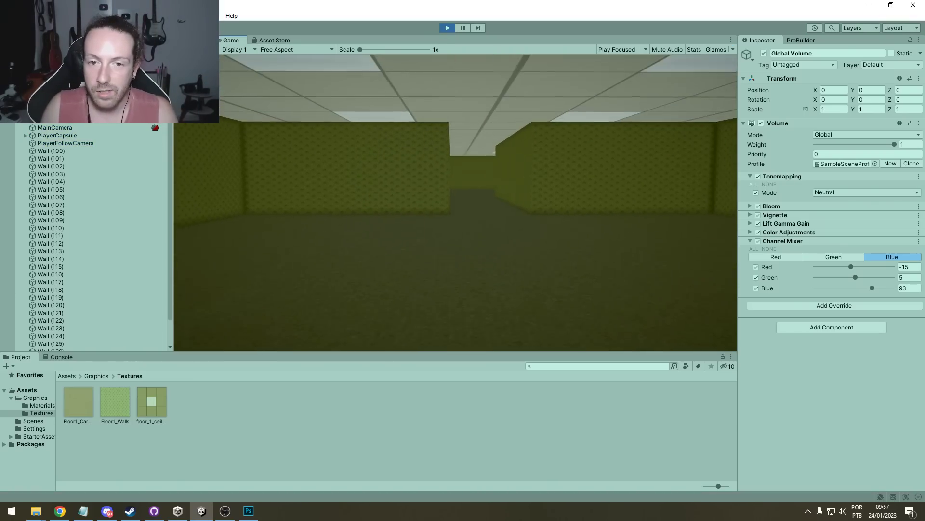
pyautogui.press('w')
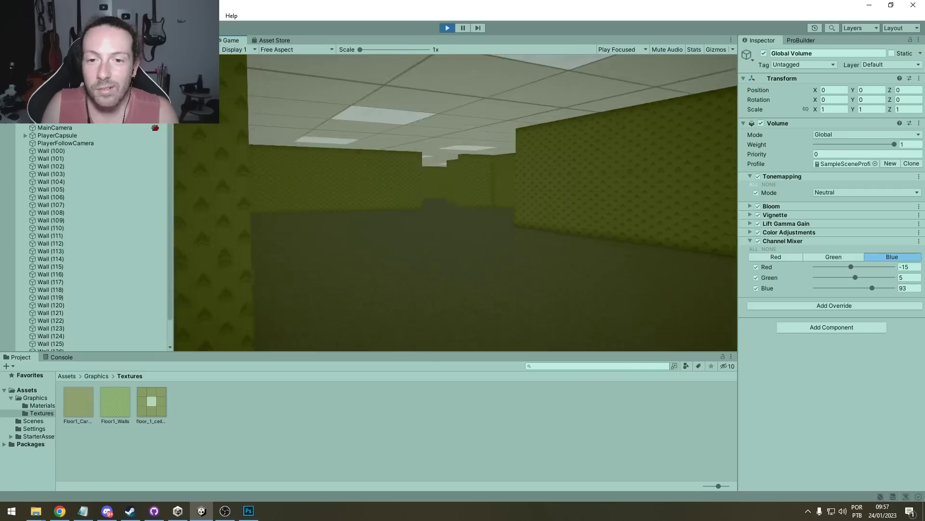
pyautogui.press('w')
pyautogui.press('Escape')
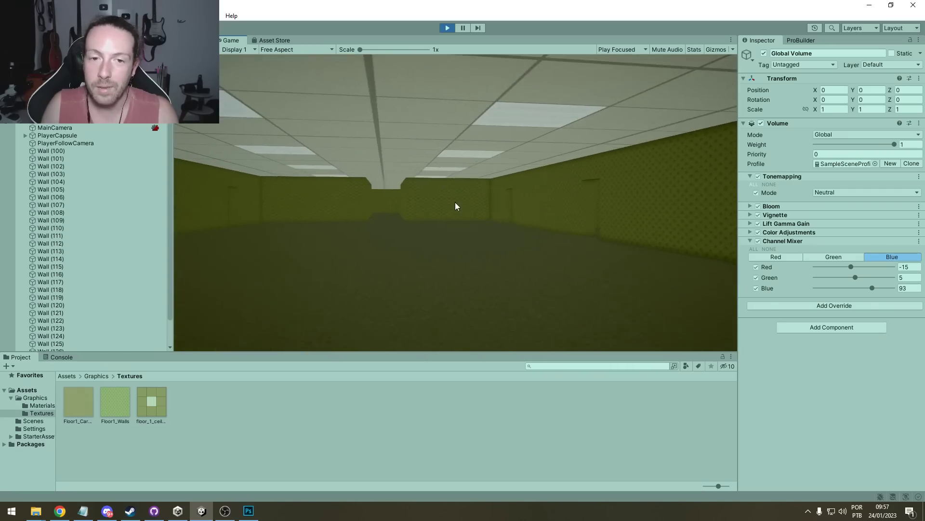
pyautogui.click(448, 28)
# - Raise the blue level of the Channel Mixer's blue output to about 105 and strengthen the Vignette override
pyautogui.moveTo(873, 288); pyautogui.dragTo(875, 289)
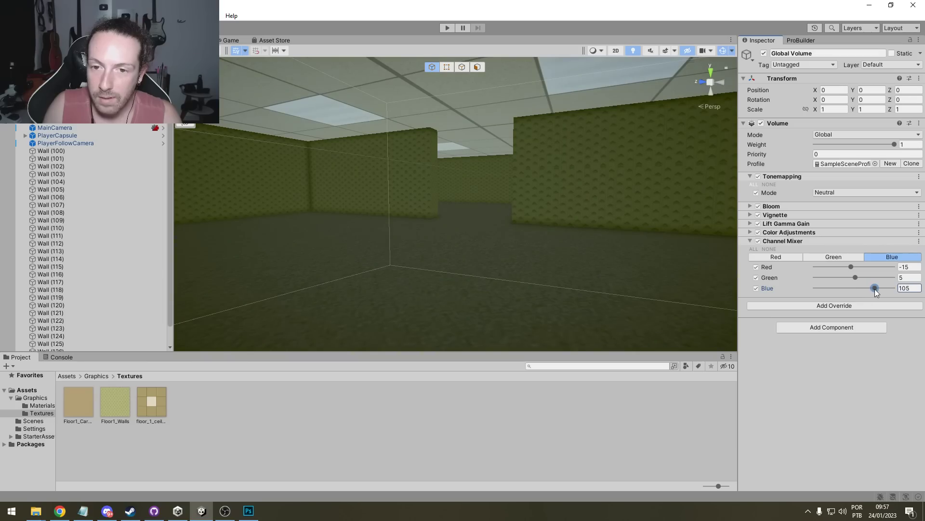
pyautogui.click(799, 241)
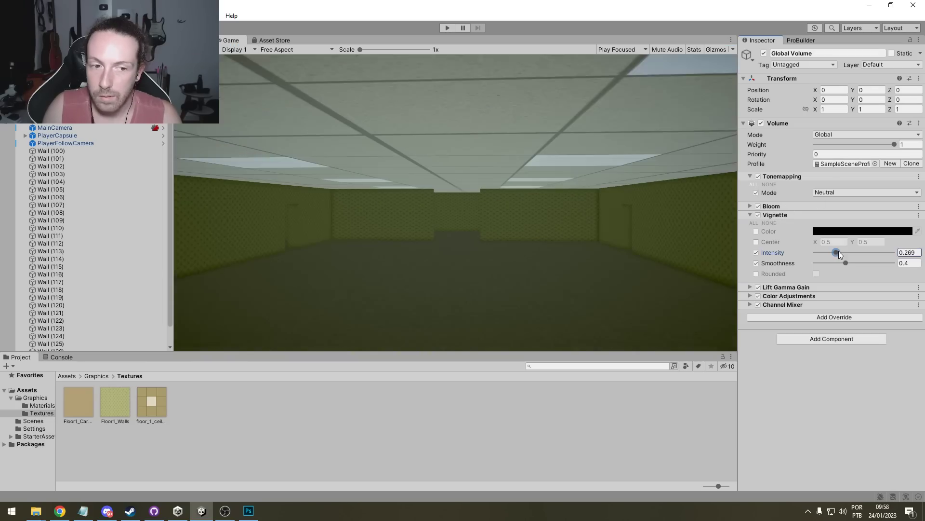
pyautogui.moveTo(840, 251)
pyautogui.mouseDown()
pyautogui.moveTo(862, 263)
pyautogui.moveTo(849, 263)
pyautogui.mouseUp()
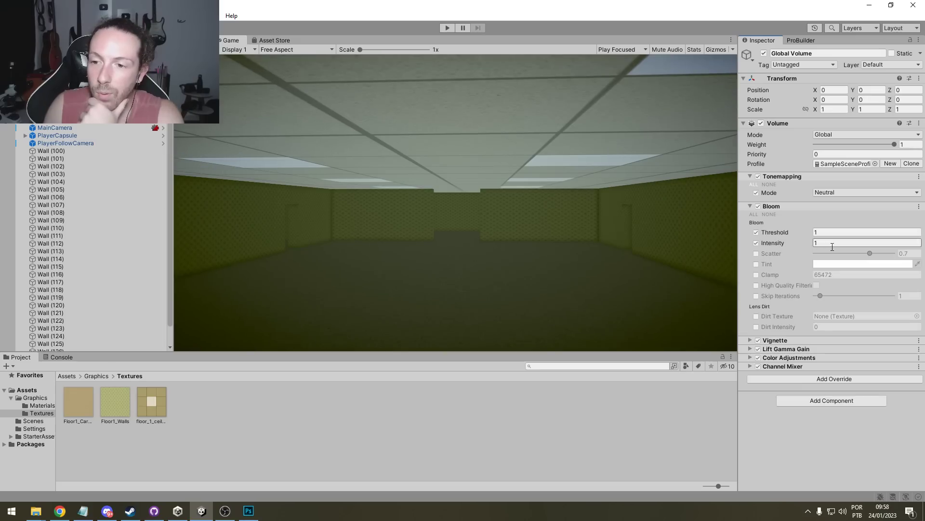
# - Try Bloom intensities of 10, 20, 200 and 100 in the Global Volume
pyautogui.click(832, 247)
pyautogui.write('0')
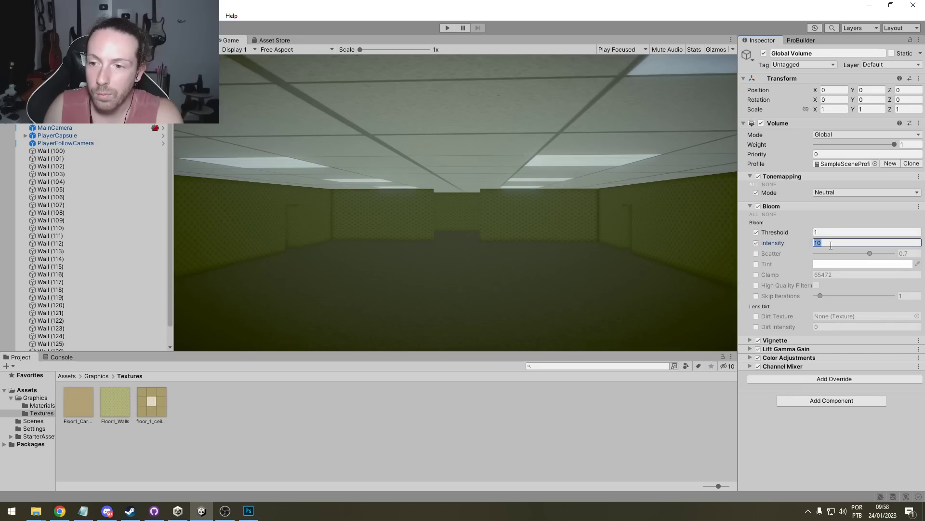
pyautogui.write('20')
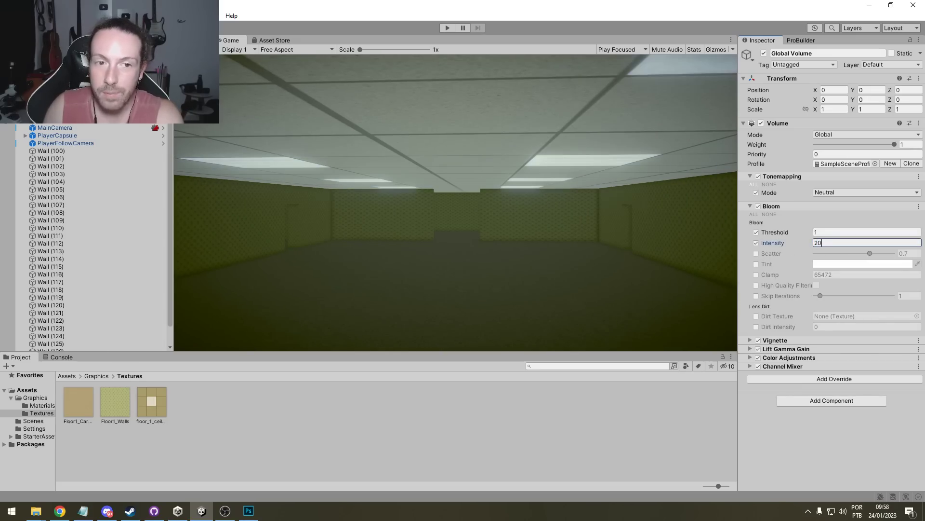
pyautogui.click(194, 41)
pyautogui.click(843, 243)
pyautogui.write('0')
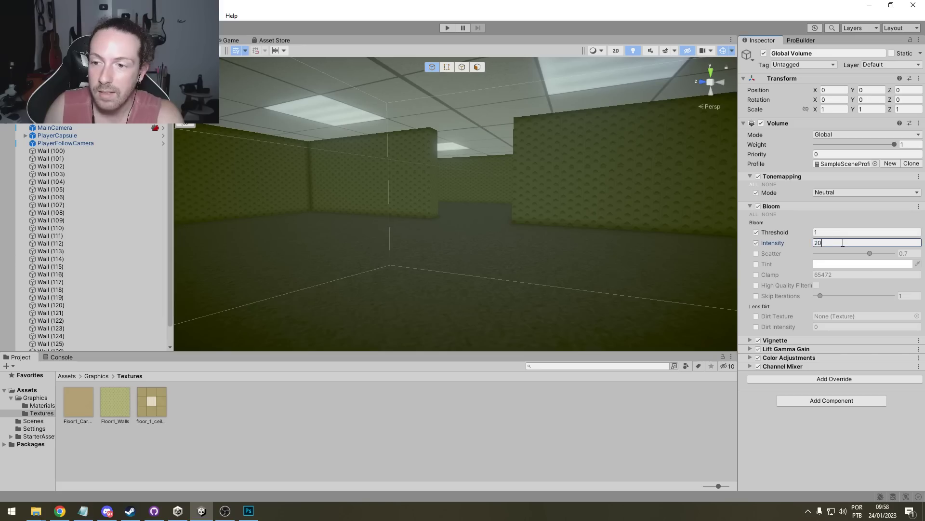
pyautogui.press('Return')
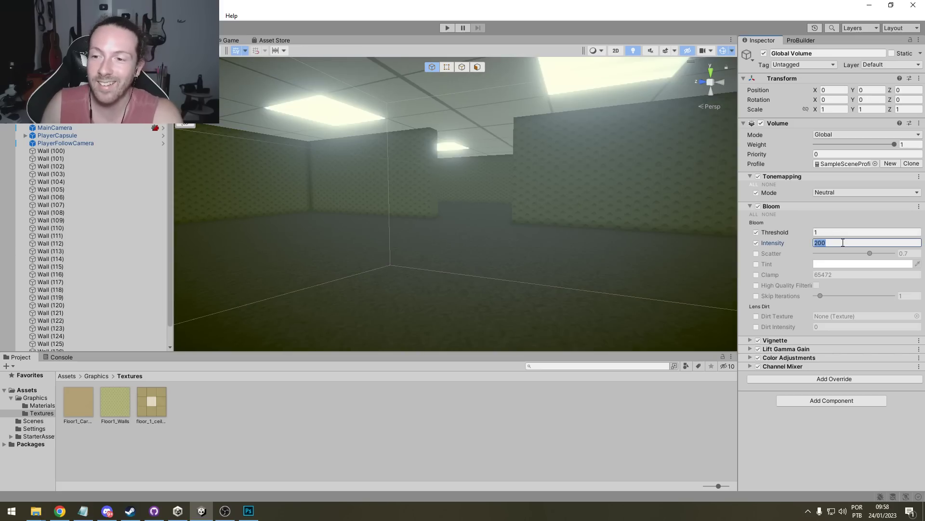
pyautogui.write('100')
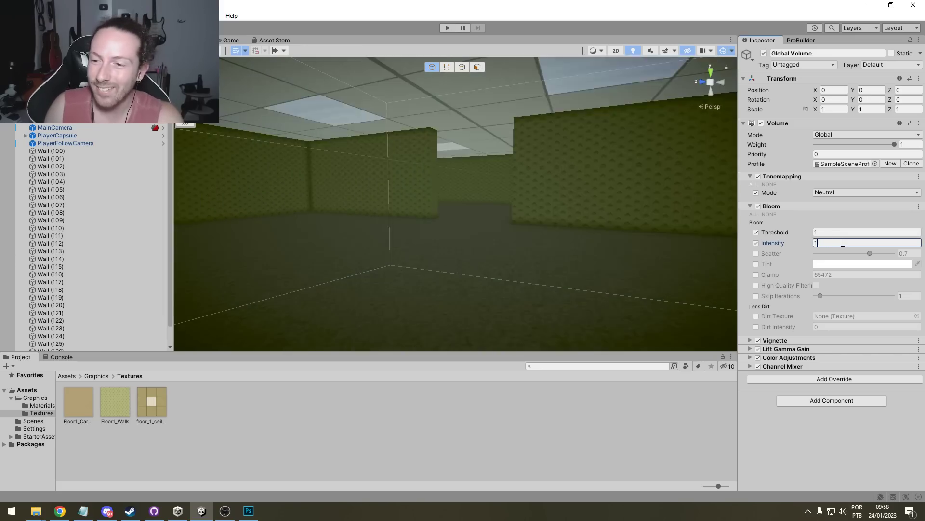
# - Play-test the labyrinth with the strong bloom, examining the glow around the ceiling lights, and stop play mode
pyautogui.hotkey('ctrl', 'p')
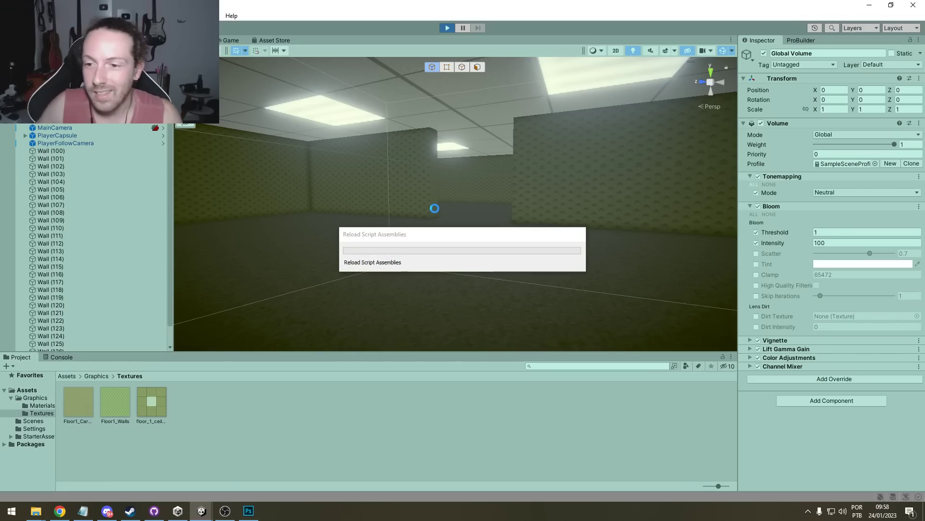
pyautogui.press('w')
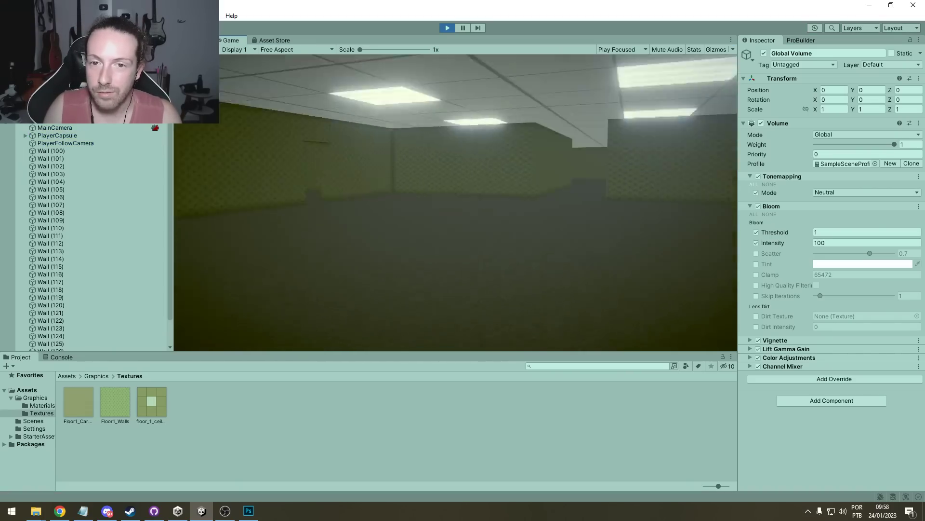
pyautogui.press('w')
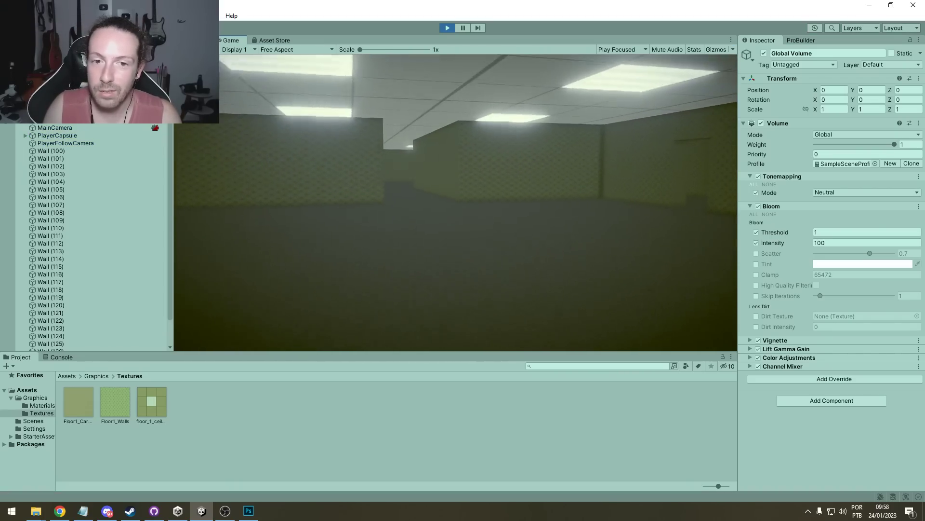
pyautogui.press('s')
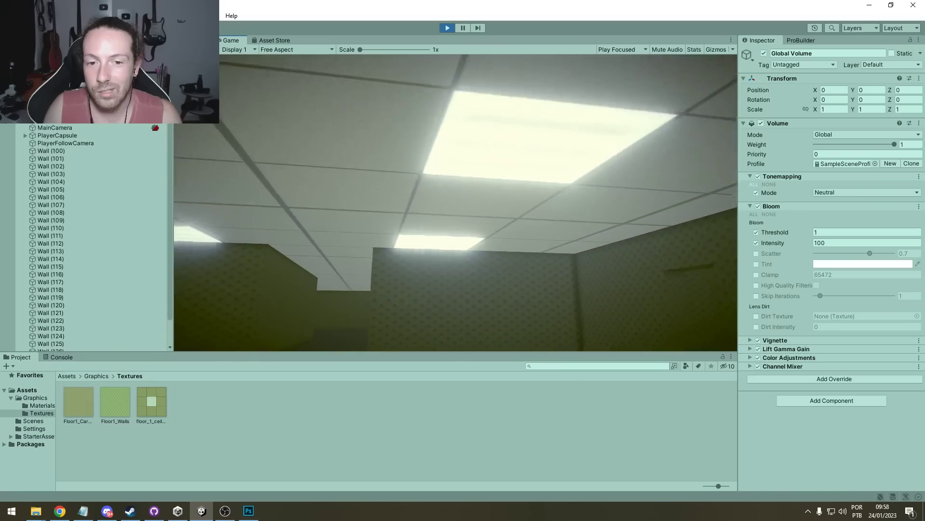
pyautogui.press('w')
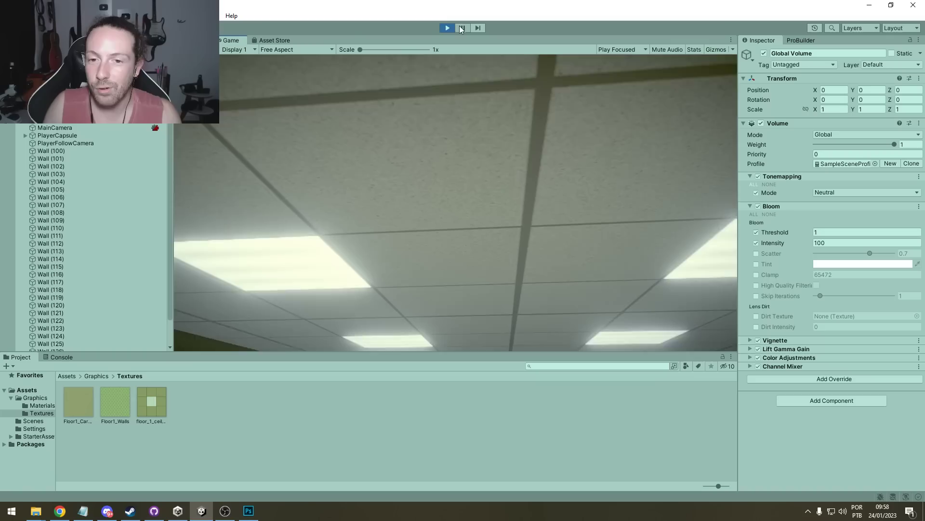
pyautogui.click(447, 27)
# - Try lower Bloom intensities of 50 and 30
pyautogui.click(842, 244)
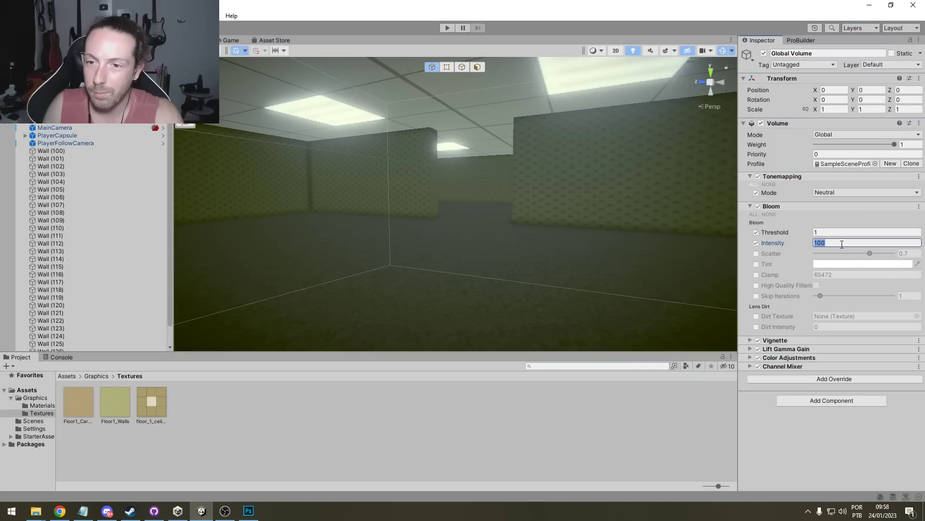
pyautogui.write('50')
pyautogui.press('Return')
pyautogui.write('30')
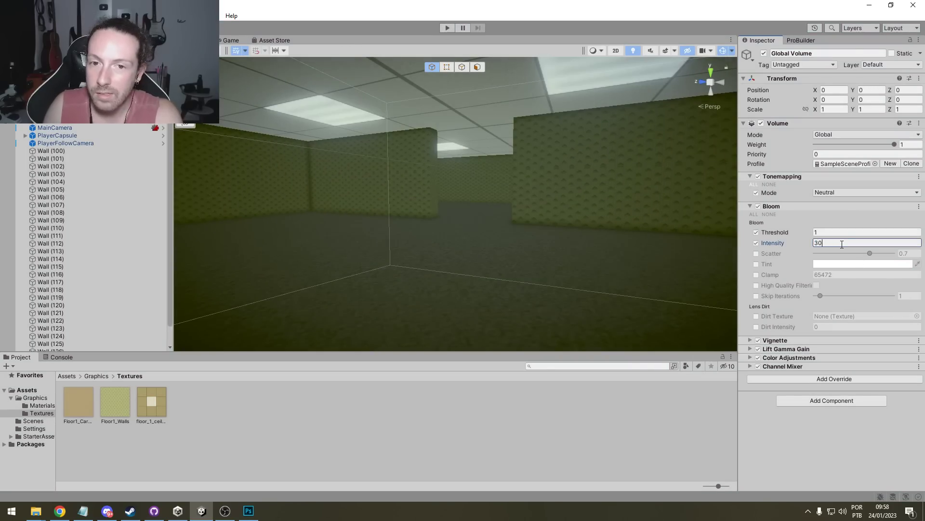
# - Try Bloom thresholds of 0.1 and 0.7, and restore the threshold to 1
pyautogui.click(824, 232)
pyautogui.write('0.1')
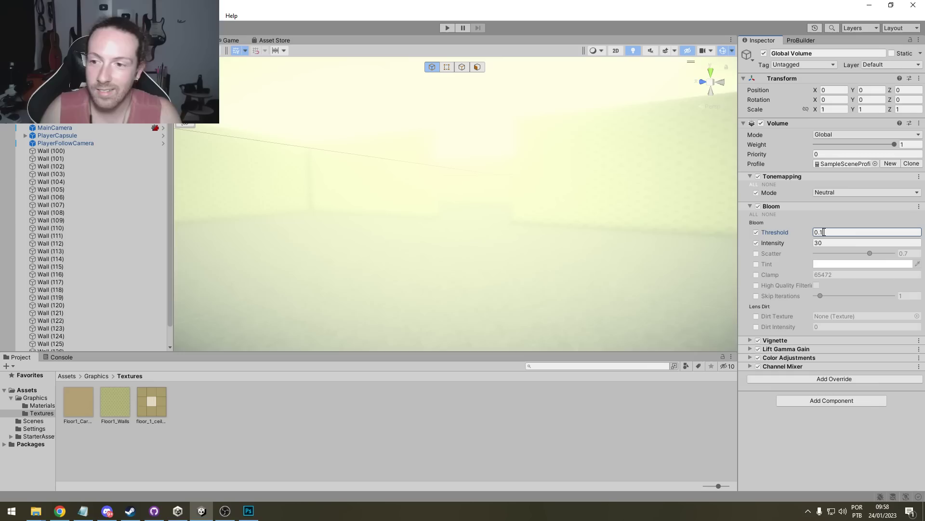
pyautogui.press('BackSpace')
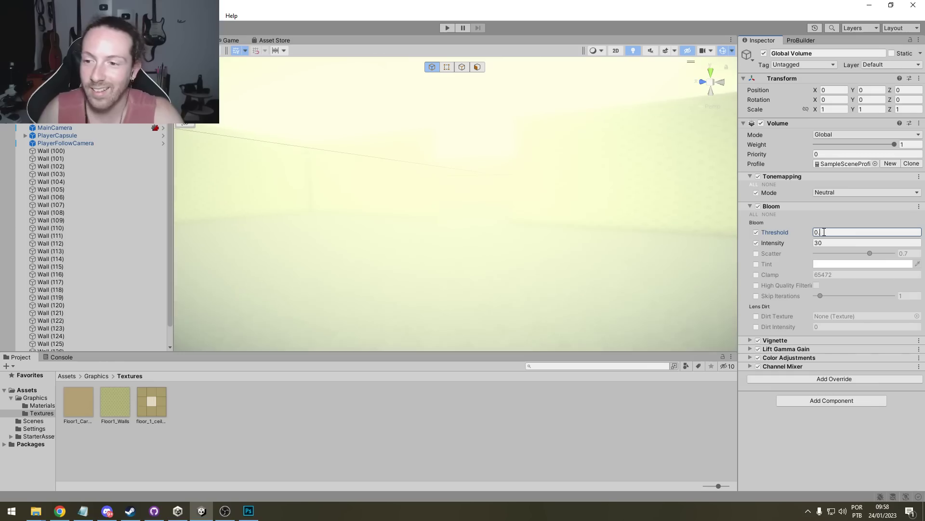
pyautogui.write('7')
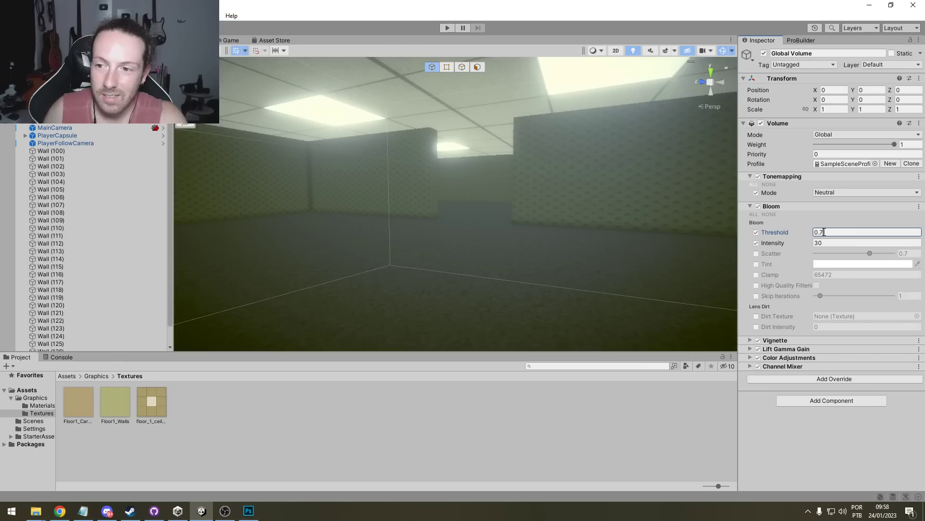
pyautogui.press('BackSpace')
pyautogui.press('BackSpace')
pyautogui.press('BackSpace')
pyautogui.write('1')
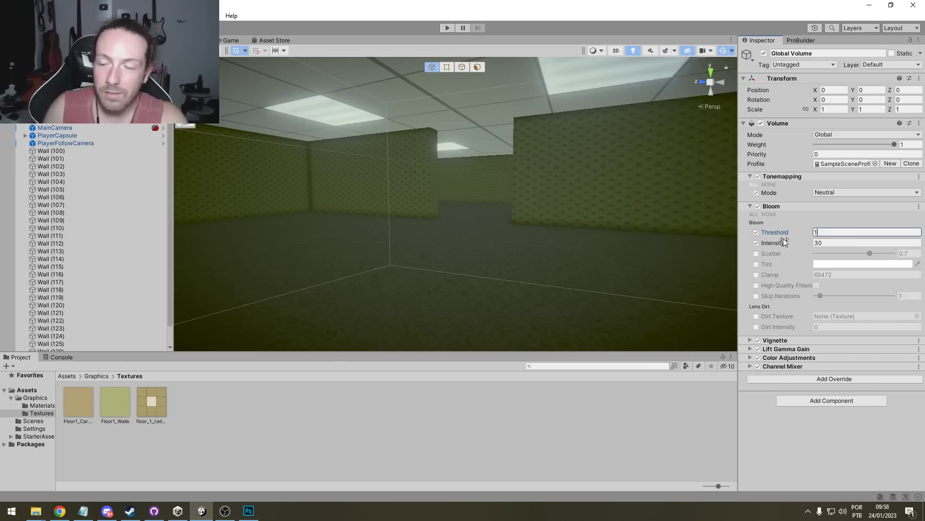
# - Set the Bloom intensity to 40 and enable its tint, choosing a pale warm yellow
pyautogui.click(821, 243)
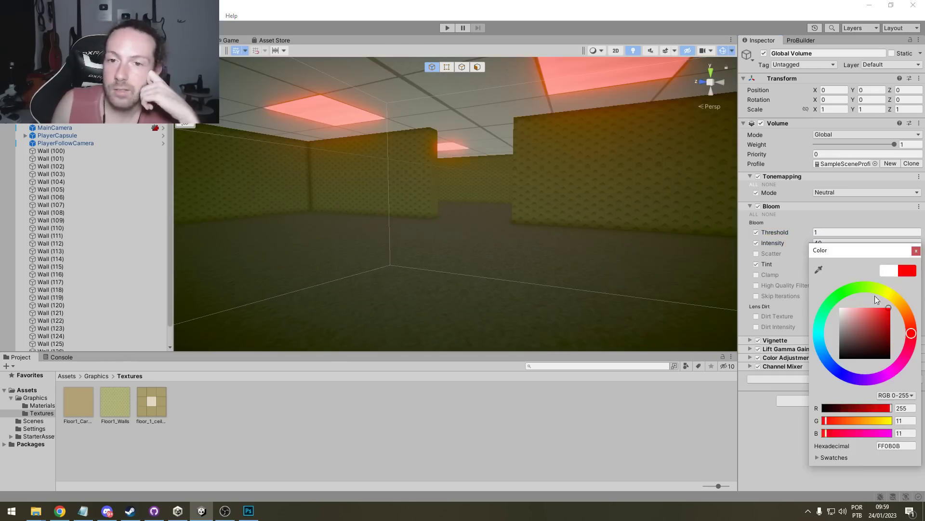
pyautogui.moveTo(875, 296)
pyautogui.mouseDown()
pyautogui.moveTo(815, 308)
pyautogui.moveTo(924, 287)
pyautogui.mouseUp()
pyautogui.moveTo(844, 280); pyautogui.dragTo(889, 293)
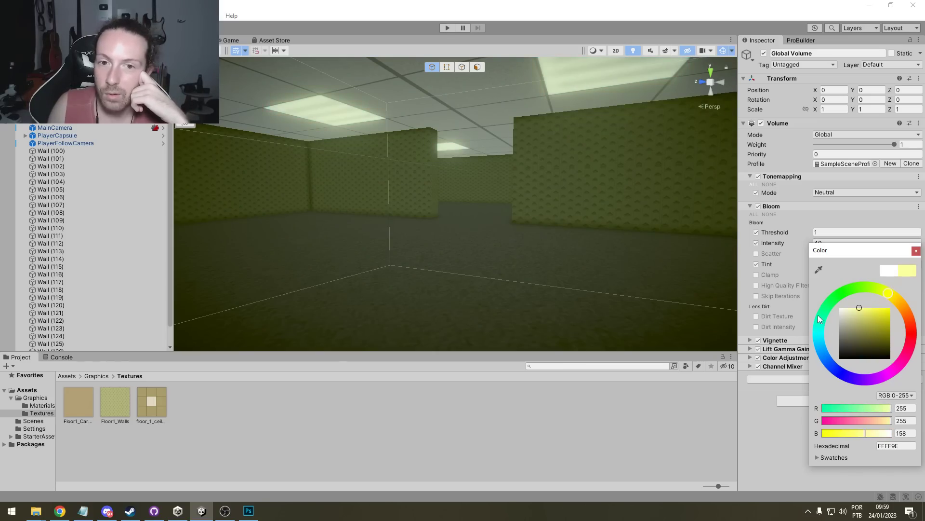
pyautogui.click(65, 519)
pyautogui.click(65, 517)
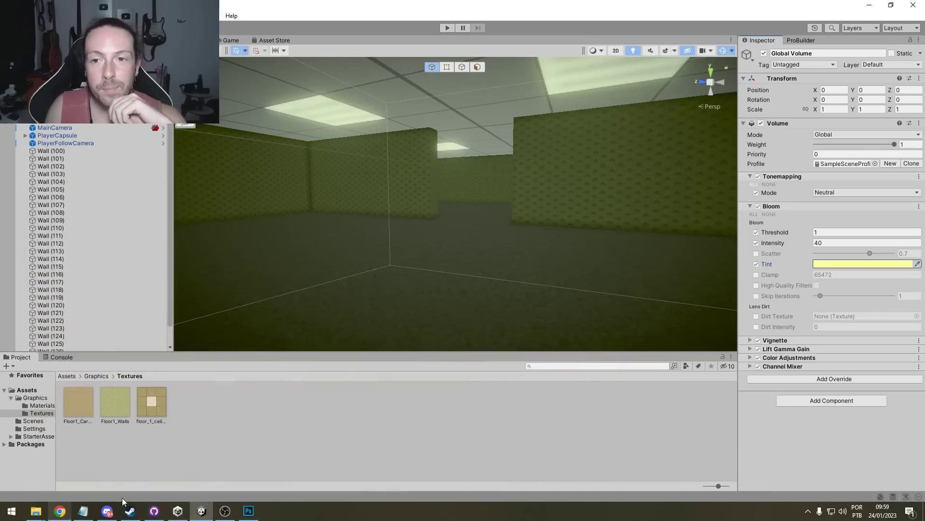
pyautogui.moveTo(864, 323)
pyautogui.mouseDown()
pyautogui.moveTo(874, 322)
pyautogui.moveTo(856, 320)
pyautogui.mouseUp()
# - Play-test the labyrinth to check the yellow-tinted bloom on the ceiling lights, and stop play mode
pyautogui.hotkey('ctrl', 'p')
pyautogui.press('w')
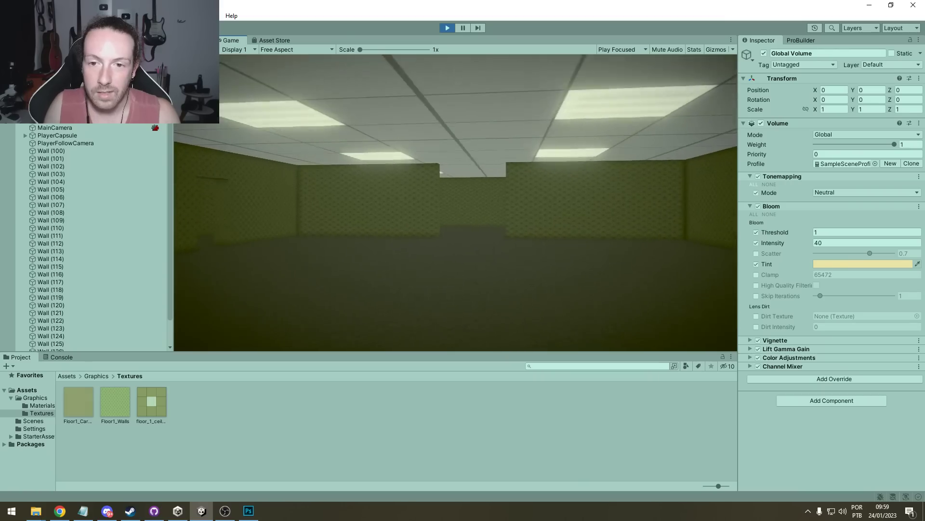
pyautogui.press('w')
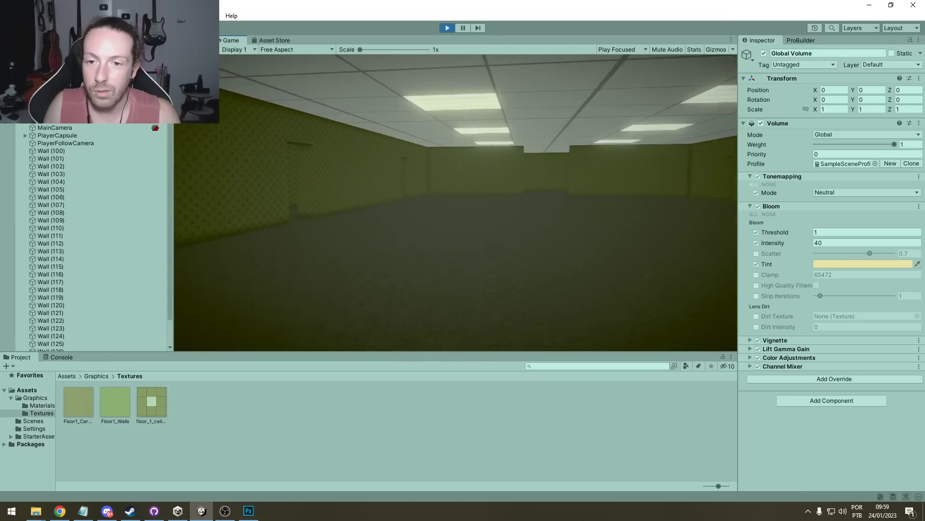
pyautogui.hotkey('ctrl', 'p')
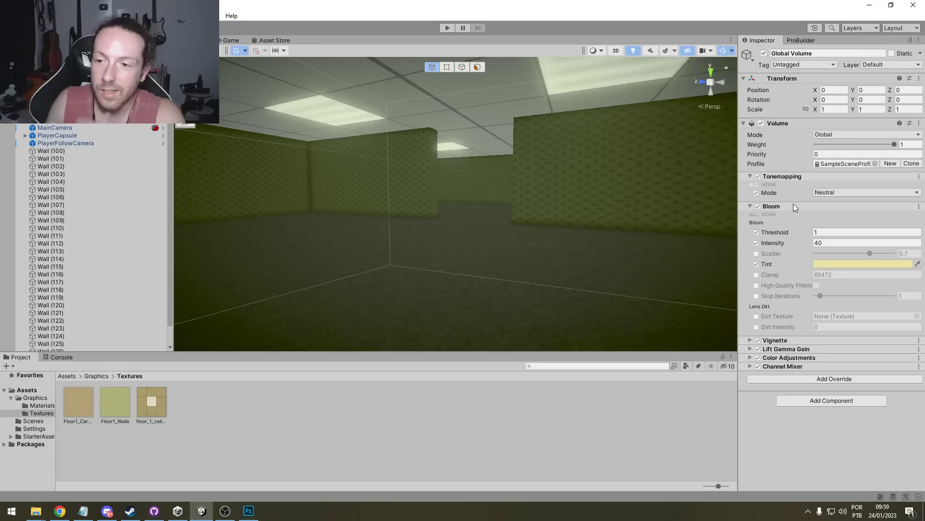
# - Add a Chromatic Aberration override to the Global Volume with its intensity enabled and set to 1
pyautogui.click(793, 205)
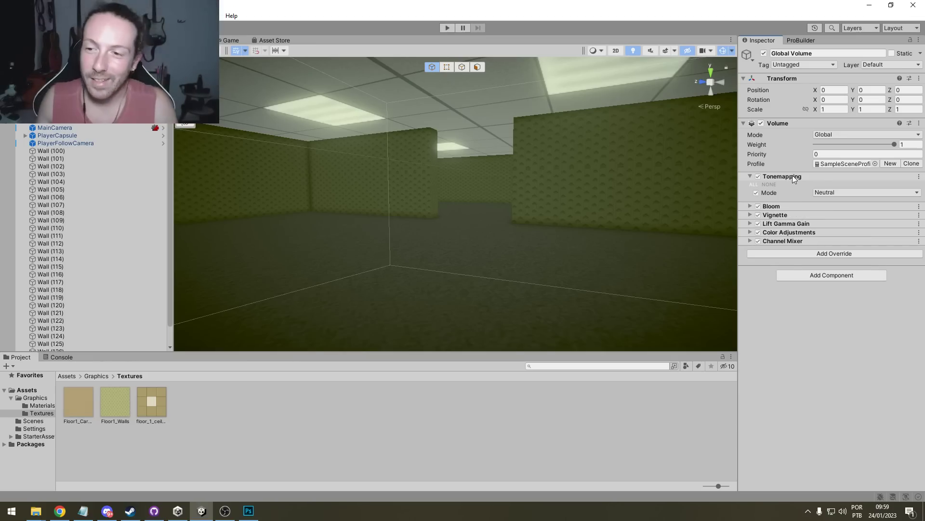
pyautogui.click(848, 192)
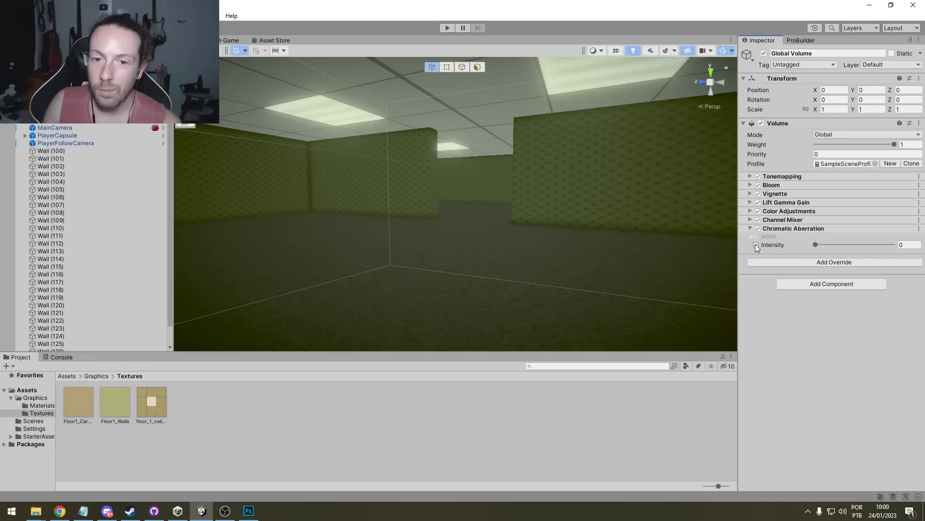
pyautogui.moveTo(816, 245); pyautogui.dragTo(899, 243)
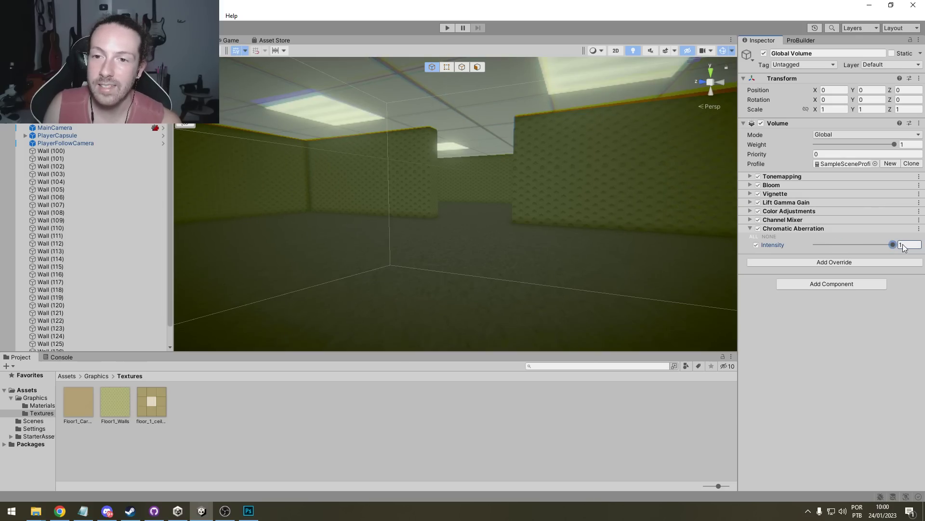
# - Play-test the labyrinth to check the chromatic aberration on the wall and light edges, and stop play mode
pyautogui.click(447, 27)
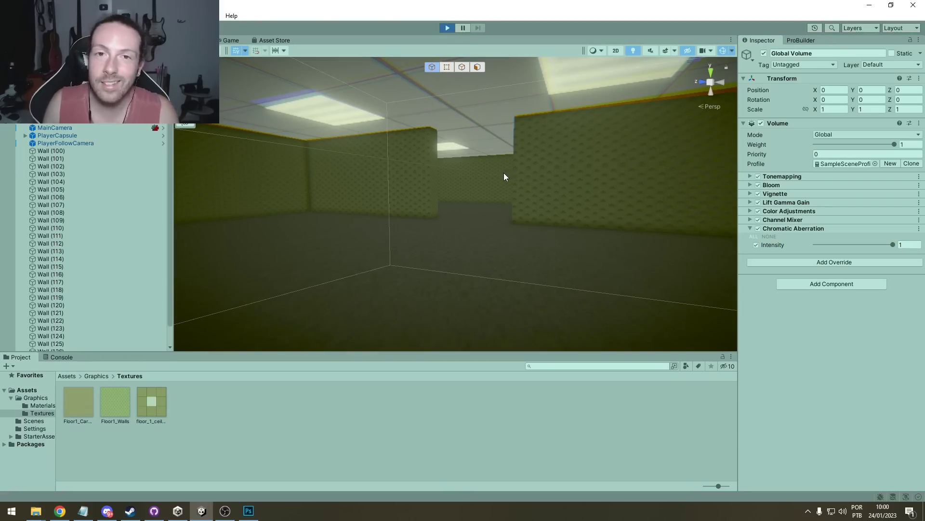
pyautogui.click(450, 197)
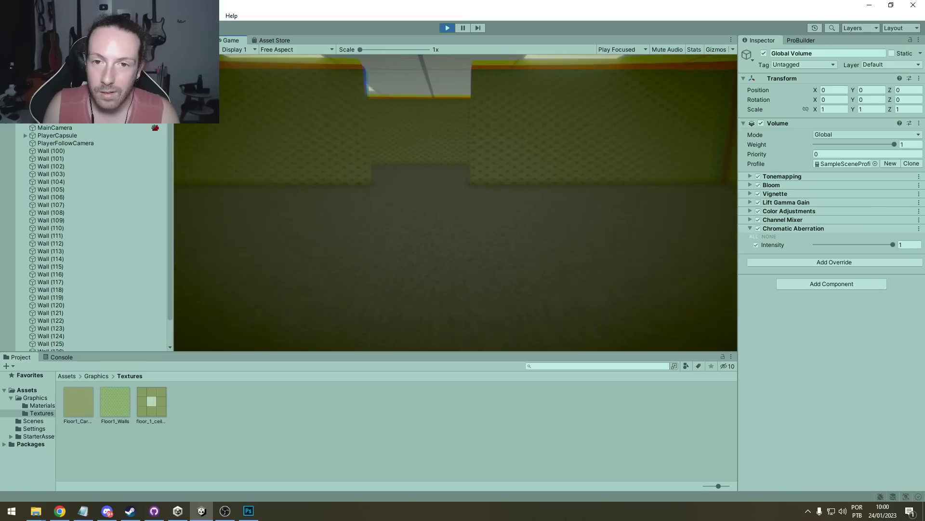
pyautogui.press('w')
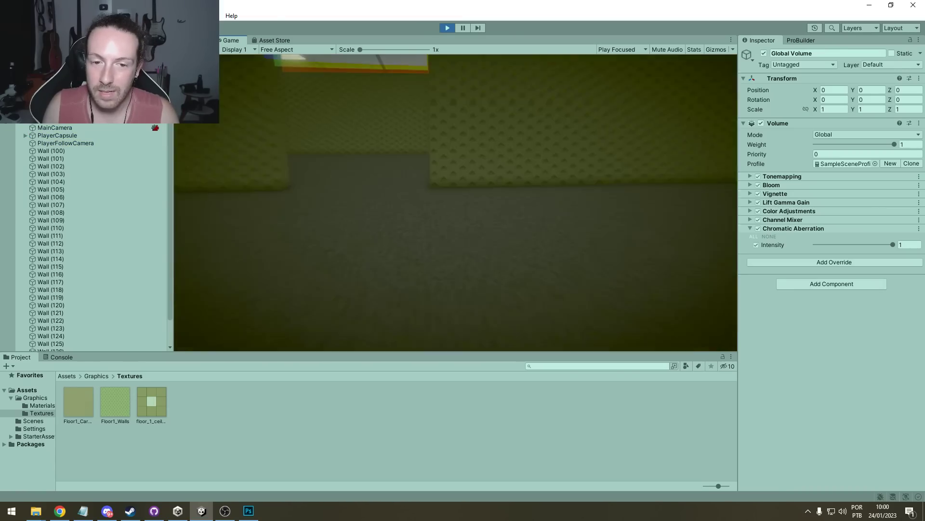
pyautogui.press('w')
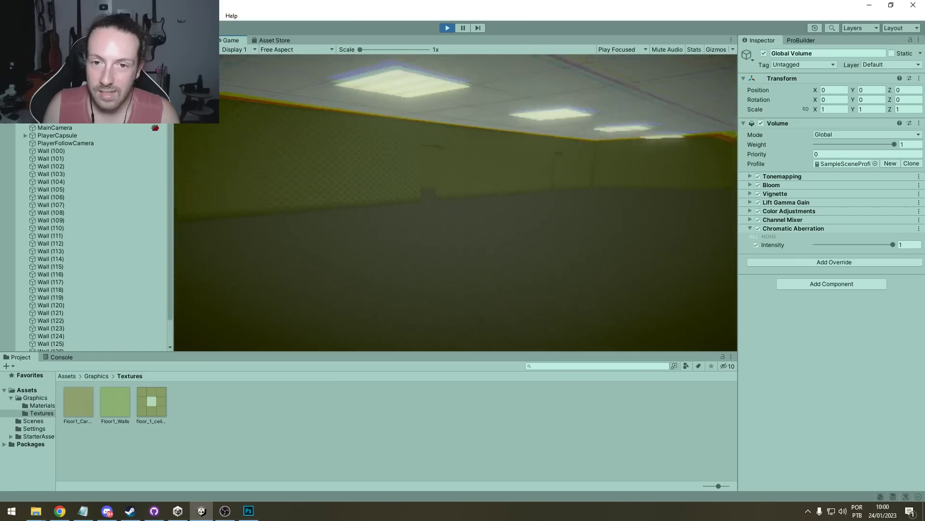
pyautogui.hotkey('ctrl', 'p')
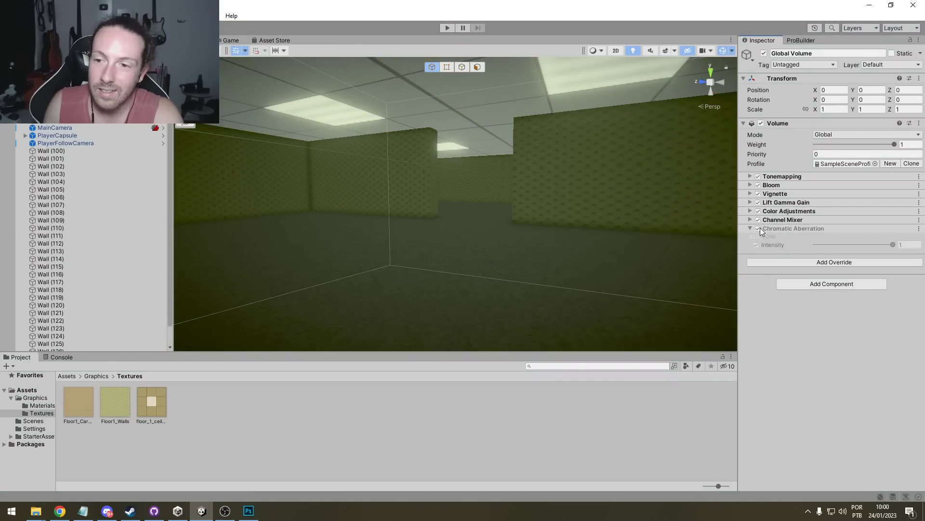
# - Try bending the green channel curve of a Color Curves override on the Global Volume
pyautogui.moveTo(820, 245); pyautogui.dragTo(821, 245)
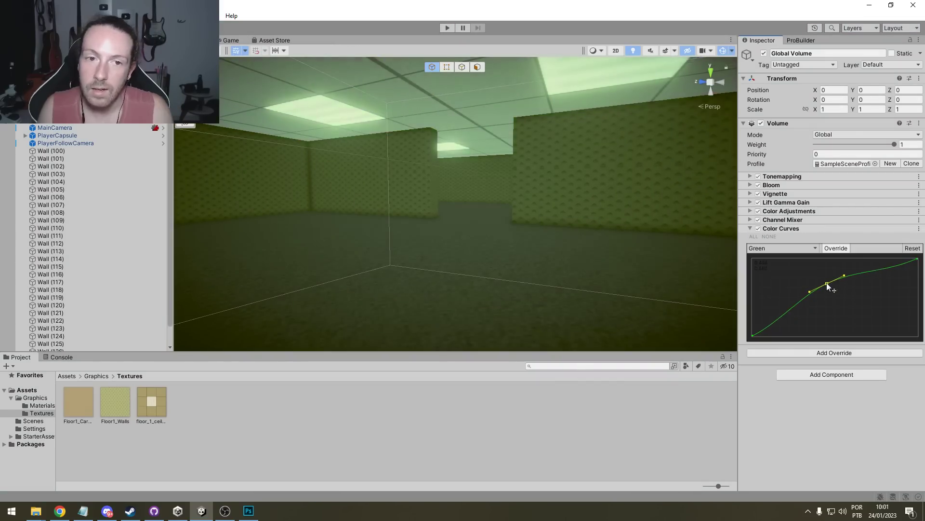
pyautogui.moveTo(827, 284); pyautogui.dragTo(754, 328)
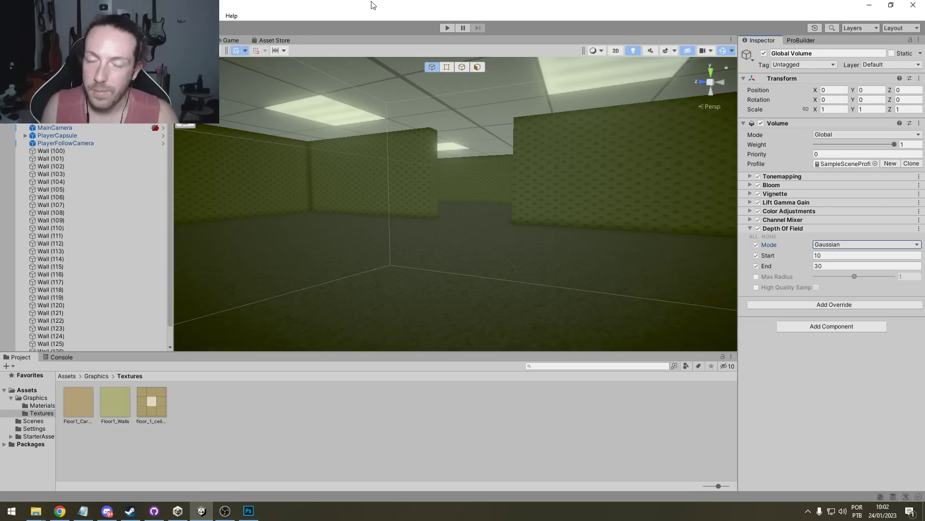
# - Play-test the labyrinth to check the Gaussian Depth of Field blur with start 10 and end 30
pyautogui.click(447, 28)
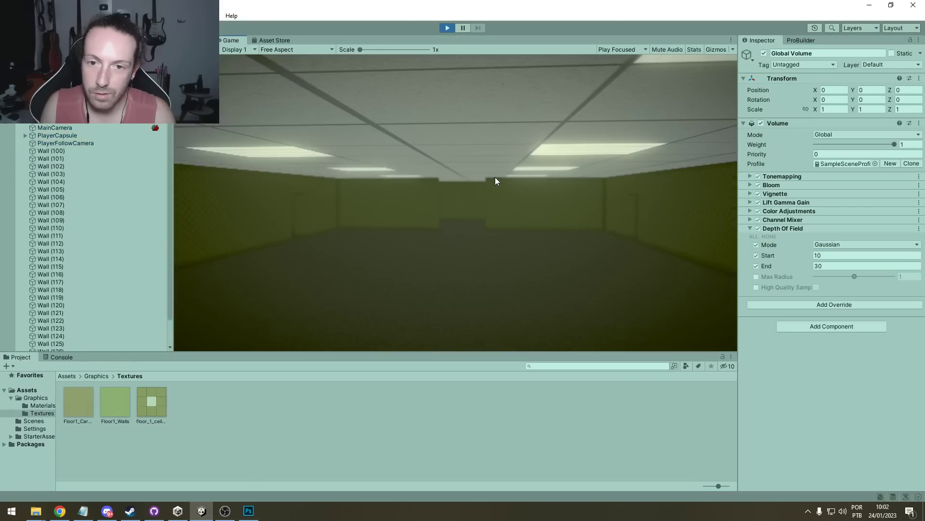
pyautogui.press('w')
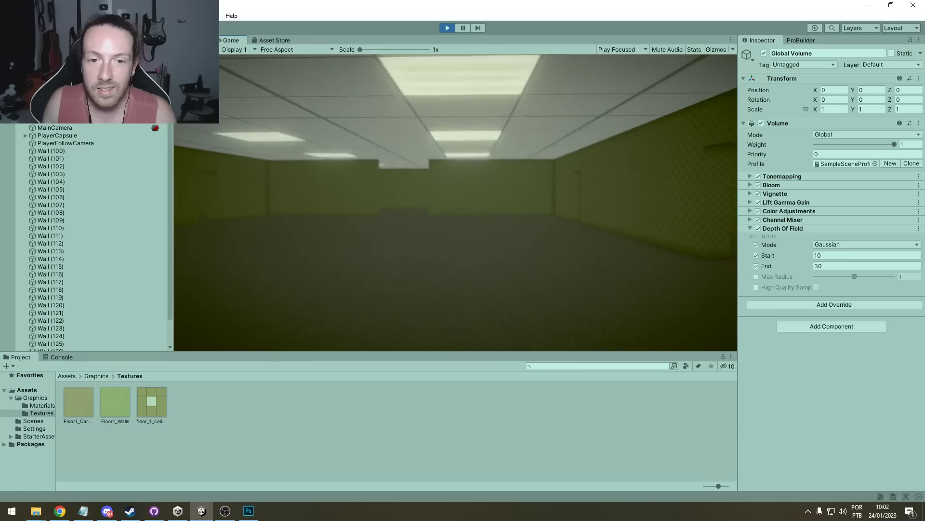
pyautogui.press('w')
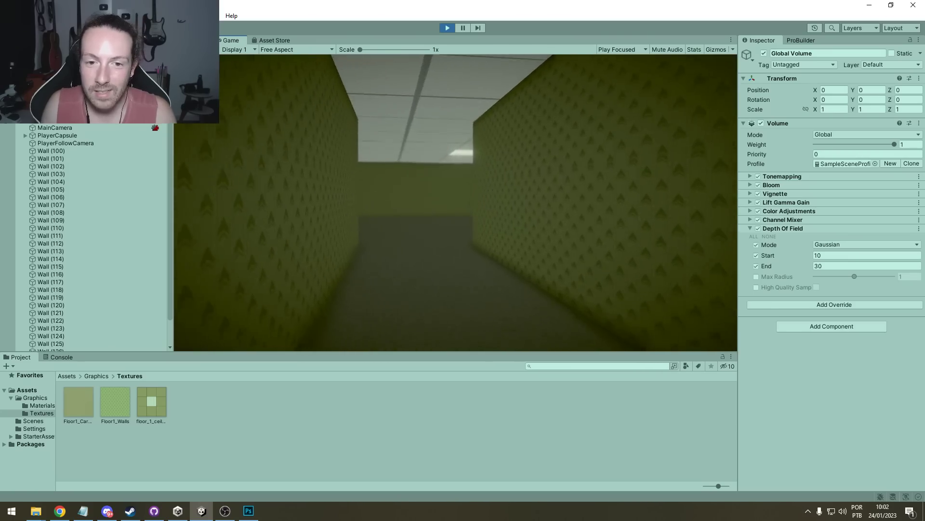
pyautogui.press('w')
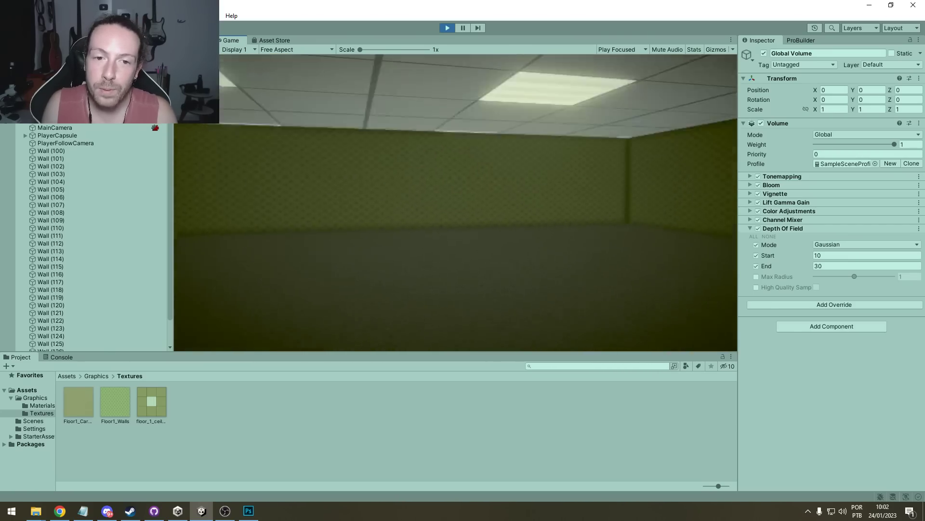
pyautogui.press('w')
# - Try a Depth of Field end distance of 200 and walk through the corridors to check the blur
pyautogui.press('Escape')
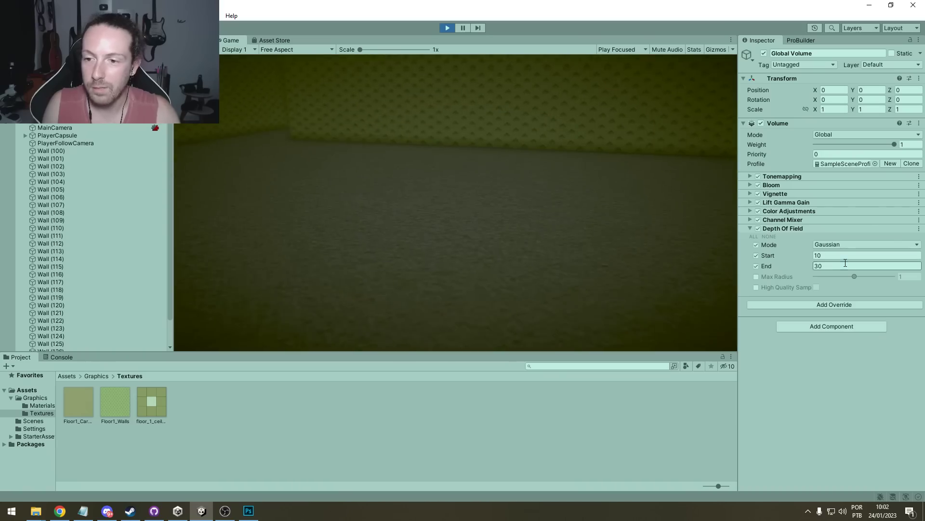
pyautogui.write('200')
pyautogui.press('Return')
pyautogui.press('w')
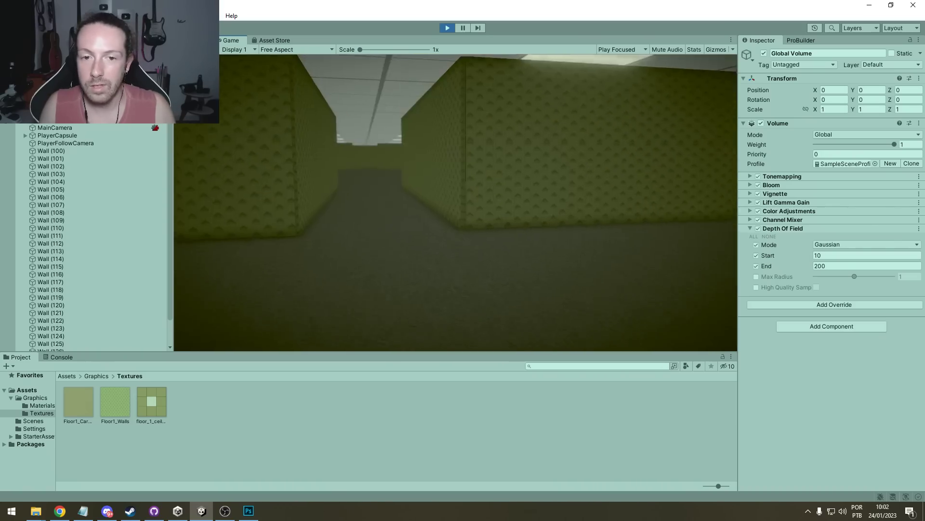
pyautogui.press('w')
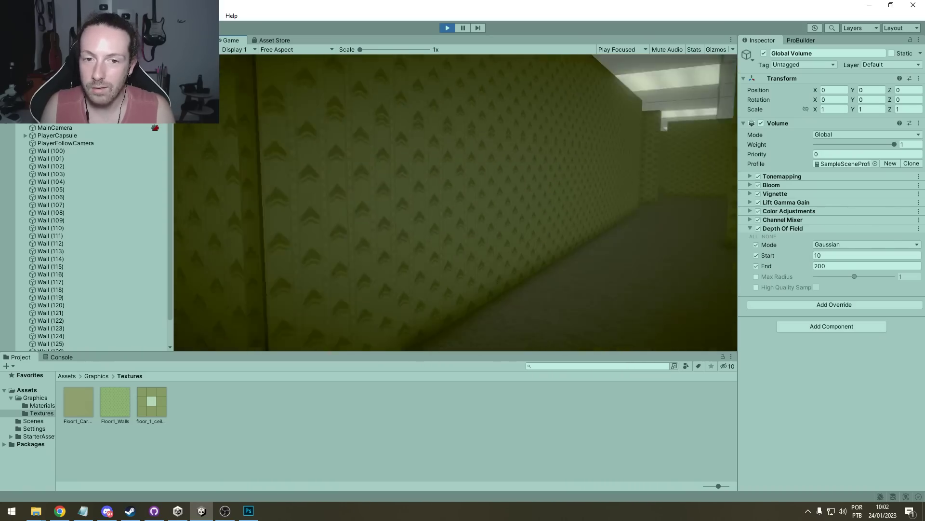
pyautogui.press('w')
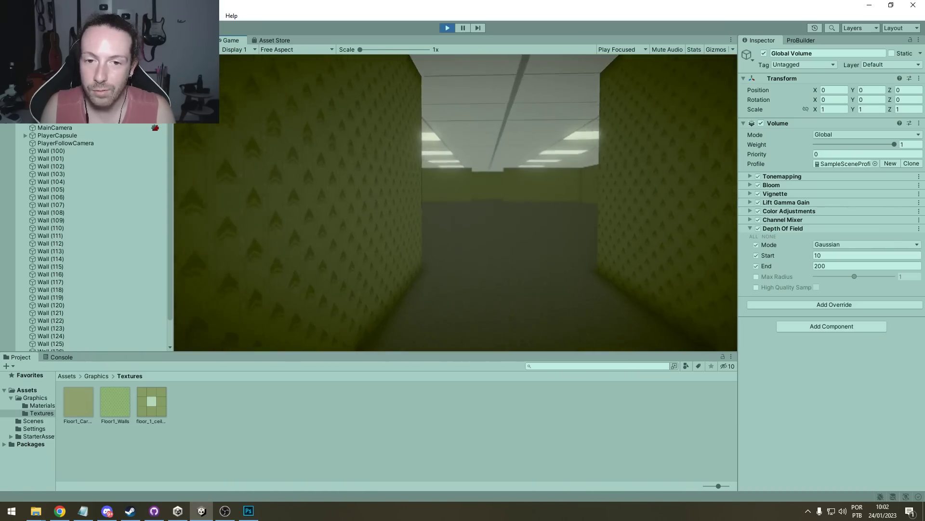
# - Set the Depth of Field end distance to 500 and compare the labyrinth with the override off and on before stopping play mode
pyautogui.press('w')
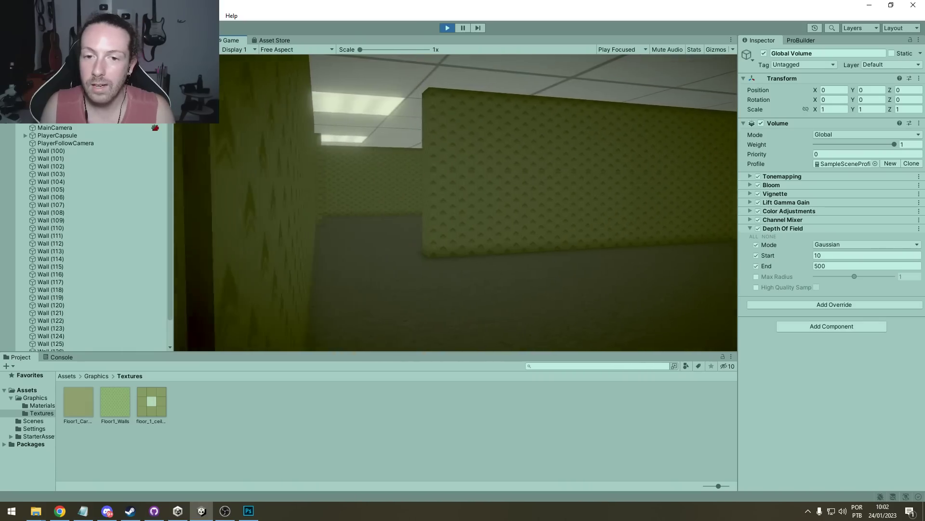
pyautogui.press('w')
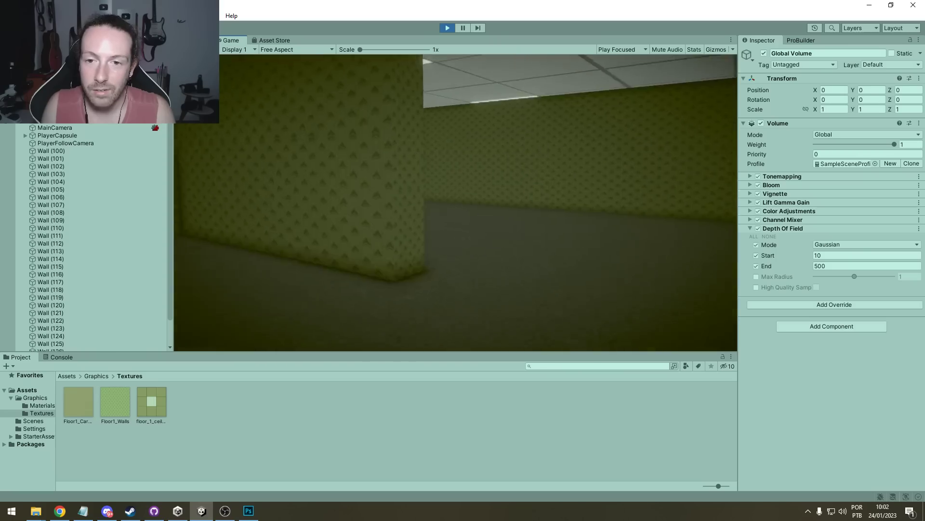
pyautogui.press('w')
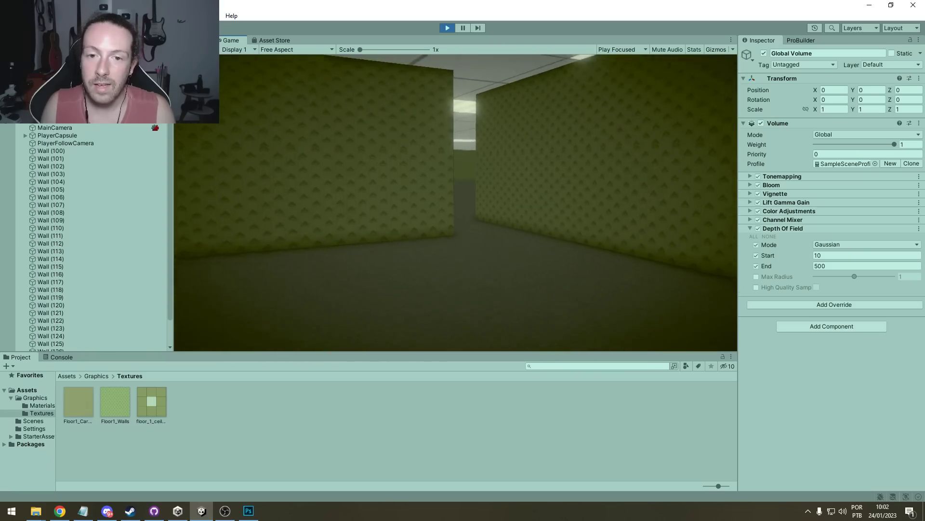
pyautogui.click(758, 228)
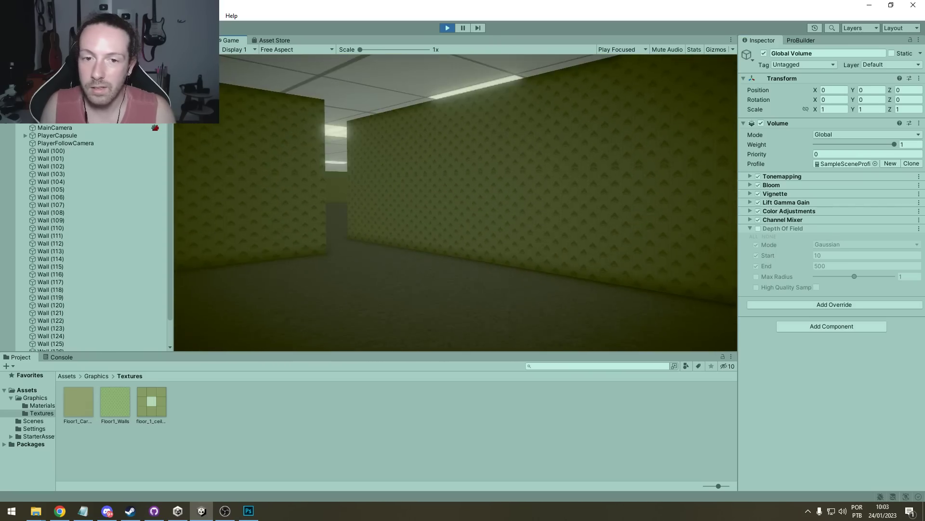
pyautogui.click(750, 228)
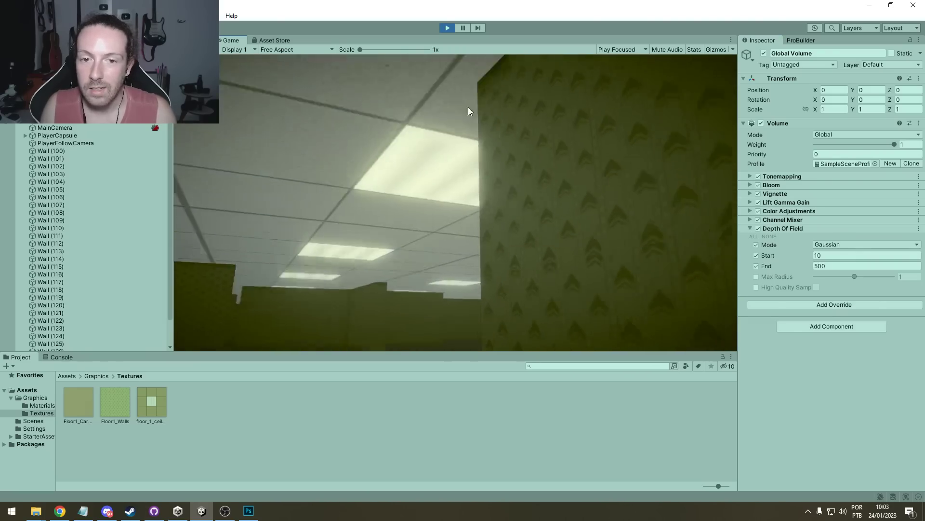
pyautogui.click(449, 28)
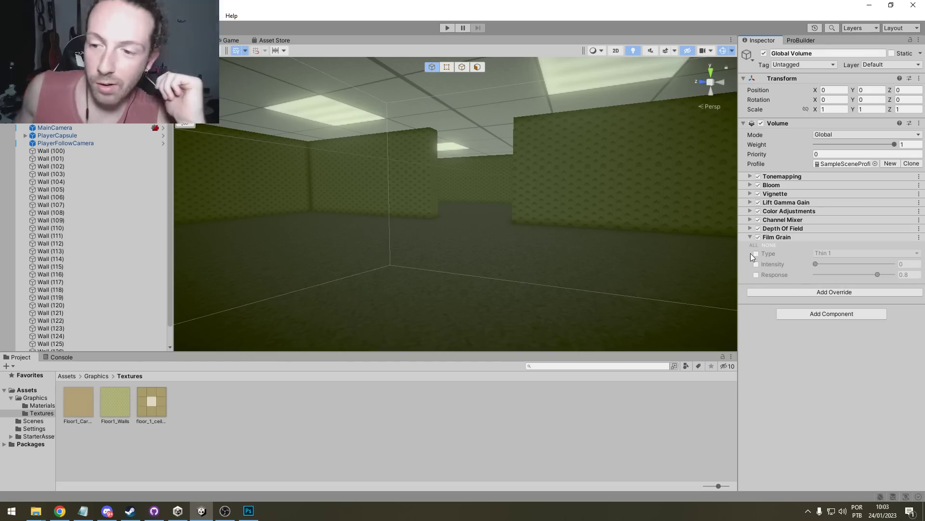
# - Enable the type and intensity of the Film Grain override, keeping Thin 1 and setting the intensity to about 0.5
pyautogui.click(755, 253)
pyautogui.click(756, 264)
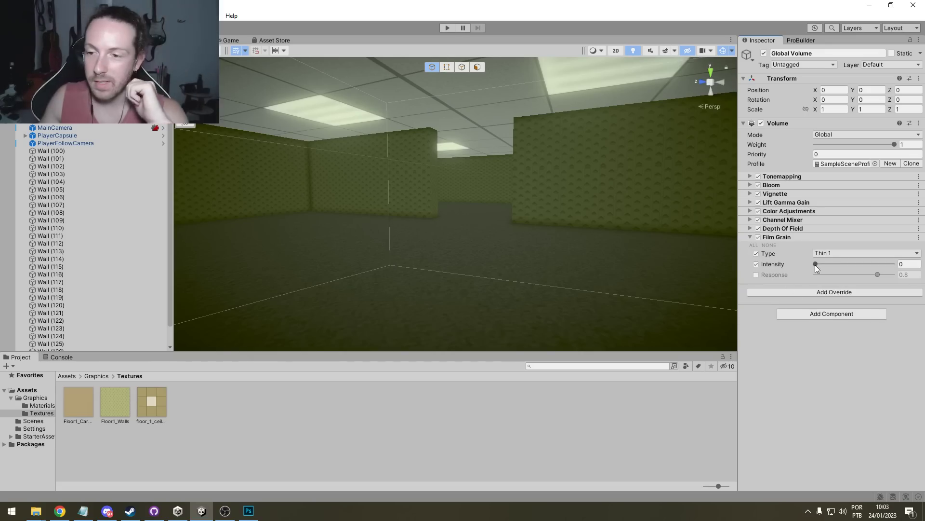
pyautogui.moveTo(815, 265); pyautogui.dragTo(855, 266)
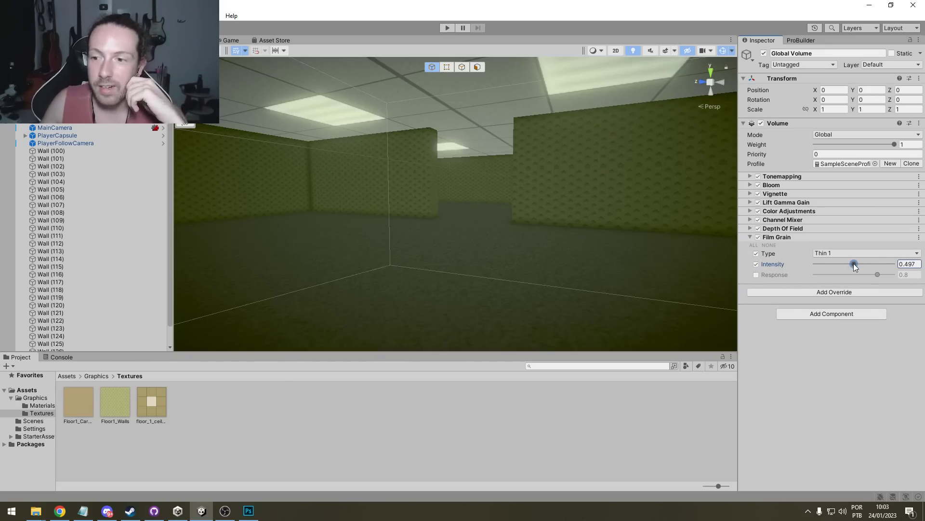
# - Play-test the labyrinth to check the Thin 1 film grain
pyautogui.click(447, 27)
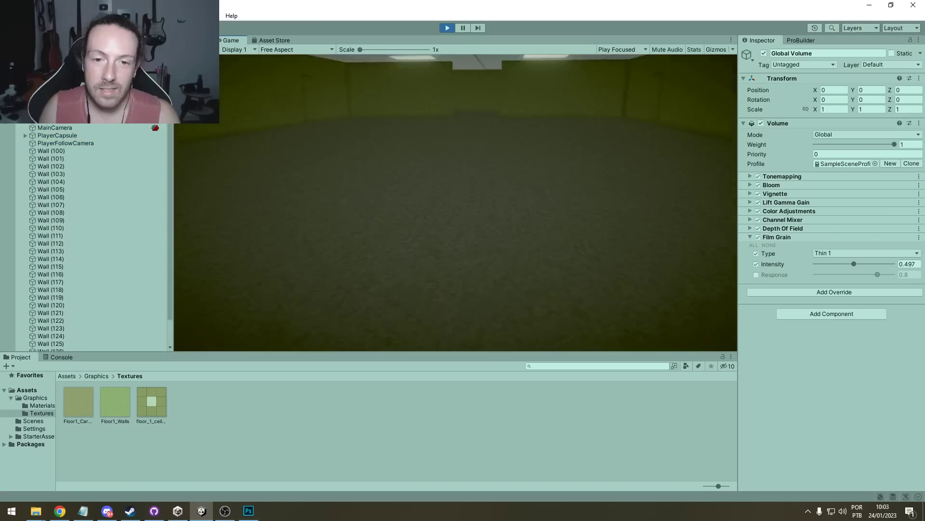
pyautogui.press('w')
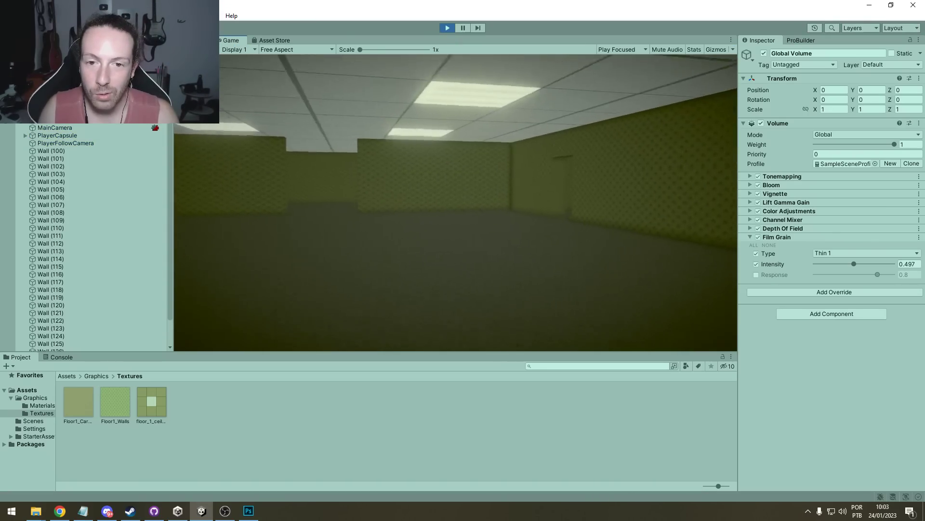
pyautogui.press('w')
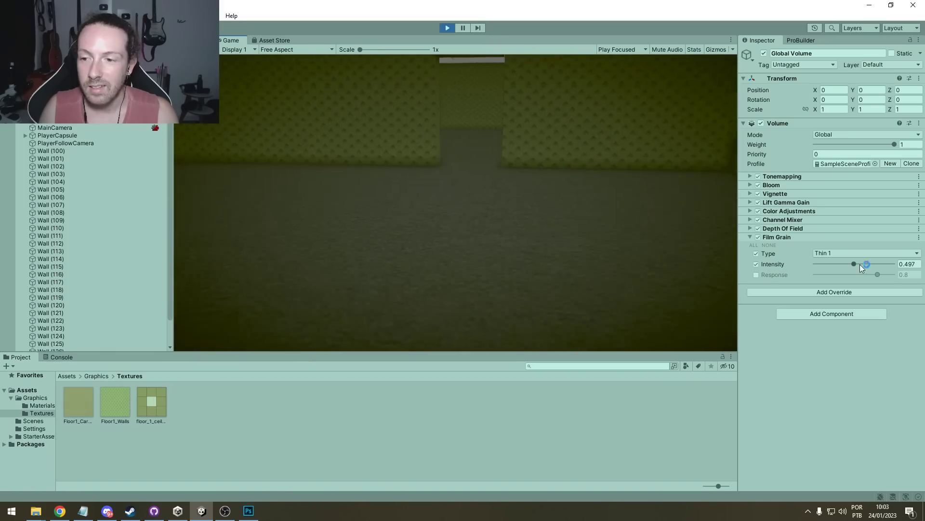
# - Try a Film Grain intensity of 1 while walking through the labyrinth
pyautogui.moveTo(854, 264); pyautogui.dragTo(894, 265)
pyautogui.click(641, 230)
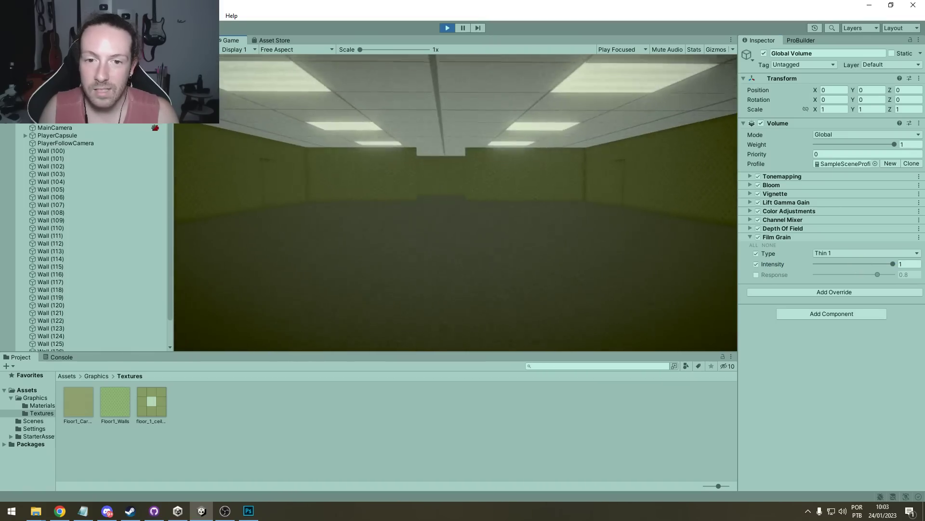
pyautogui.press('w')
pyautogui.press('w')
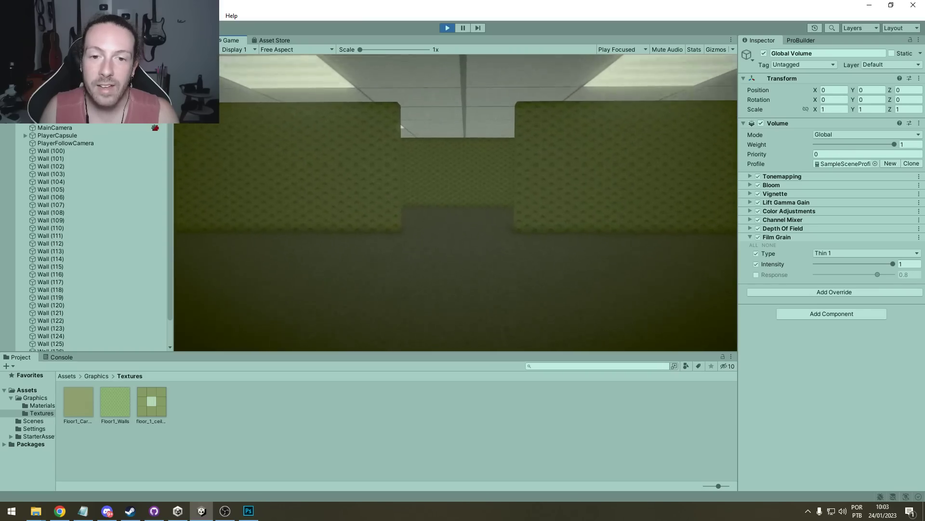
# - Set the Film Grain type to Thin 2 and its intensity to 0.223 after trying Medium 1 and Medium 3
pyautogui.press('Escape')
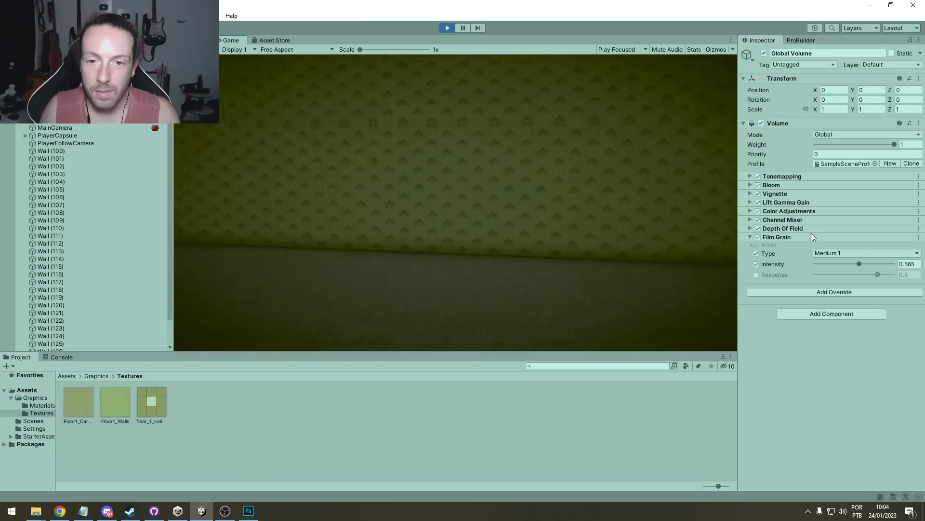
pyautogui.click(863, 253)
pyautogui.click(855, 348)
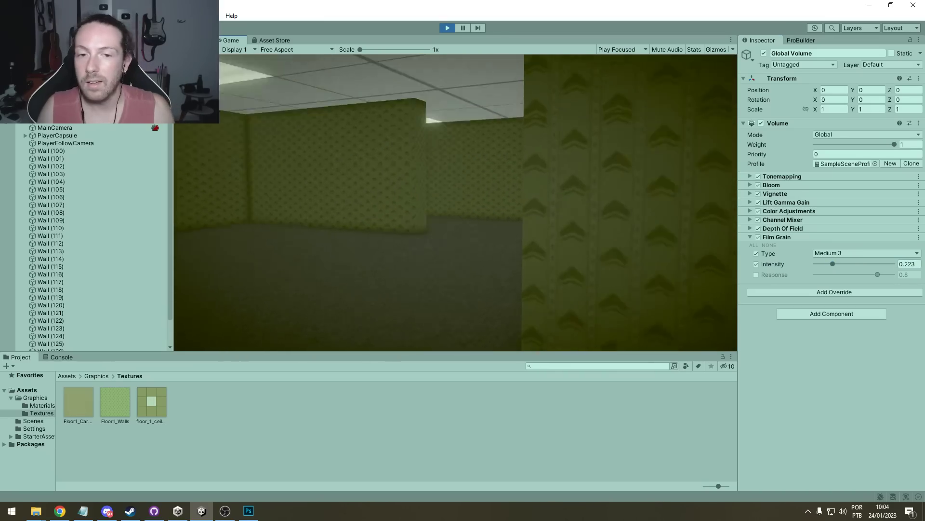
pyautogui.click(538, 238)
pyautogui.press('w')
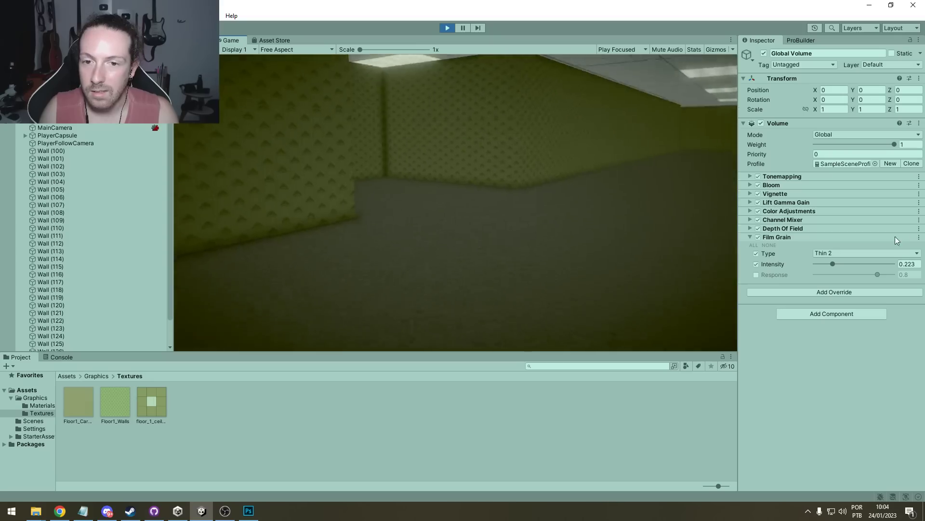
# - Compare the view with Film Grain off and on, and set its response to 0.764 and intensity to 0.248 before stopping play mode
pyautogui.click(761, 237)
pyautogui.click(760, 236)
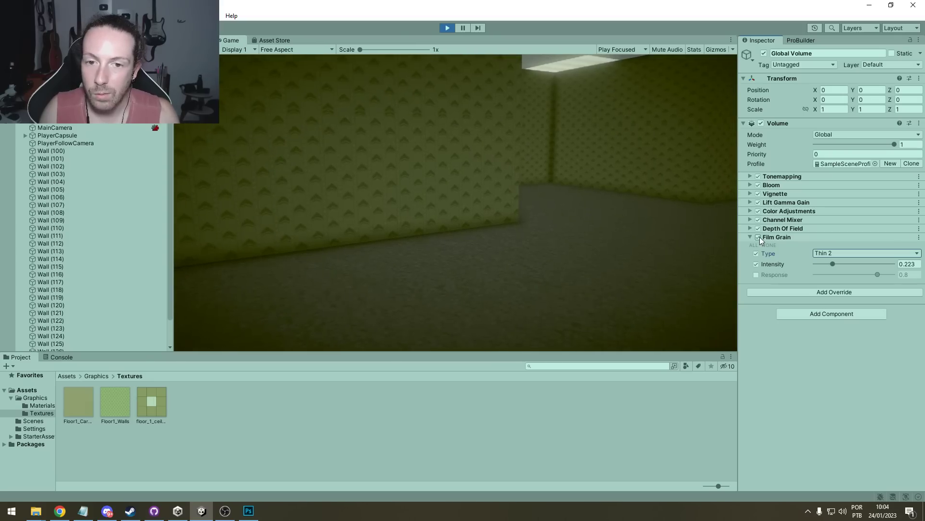
pyautogui.click(756, 275)
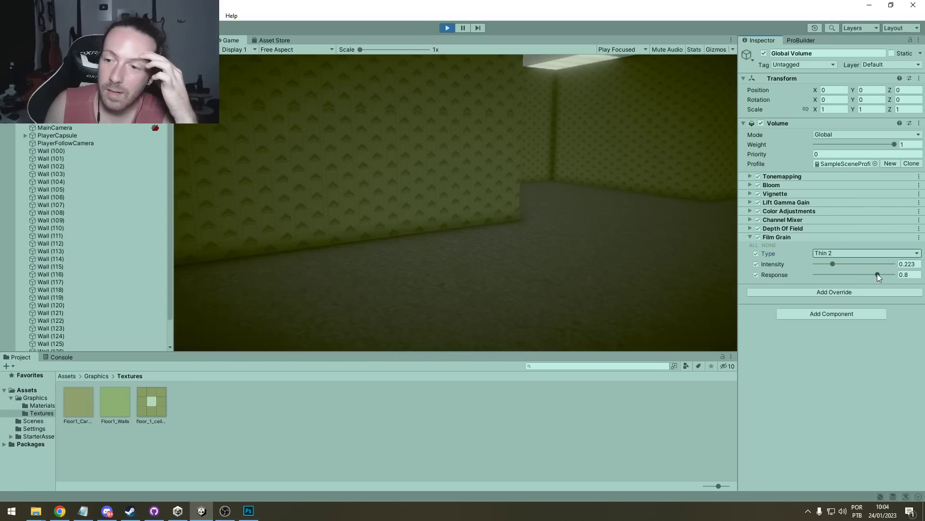
pyautogui.moveTo(851, 272); pyautogui.dragTo(874, 272)
pyautogui.click(860, 265)
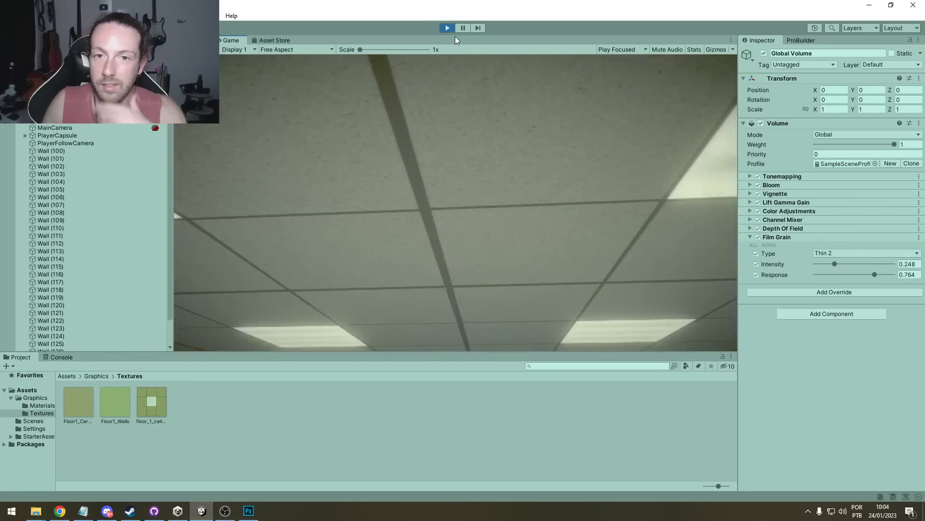
pyautogui.hotkey('ctrl', 'p')
# - Try a Lens Distortion override on the Global Volume by varying its intensity
pyautogui.click(802, 249)
pyautogui.click(800, 287)
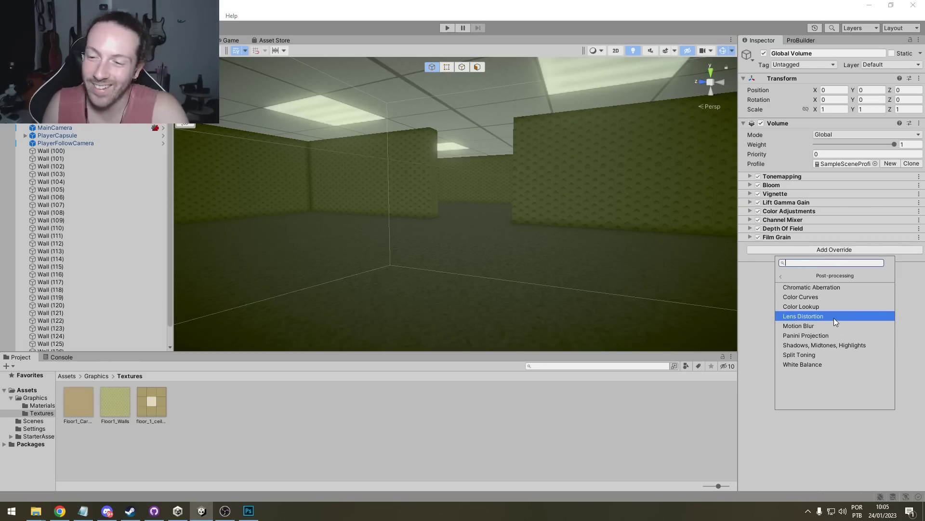
pyautogui.click(834, 317)
pyautogui.click(756, 263)
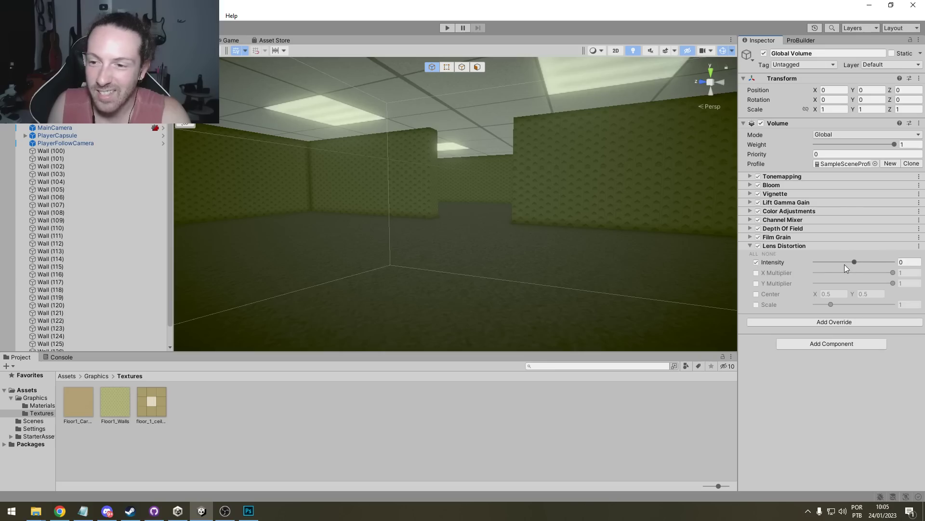
pyautogui.moveTo(860, 263); pyautogui.dragTo(767, 257)
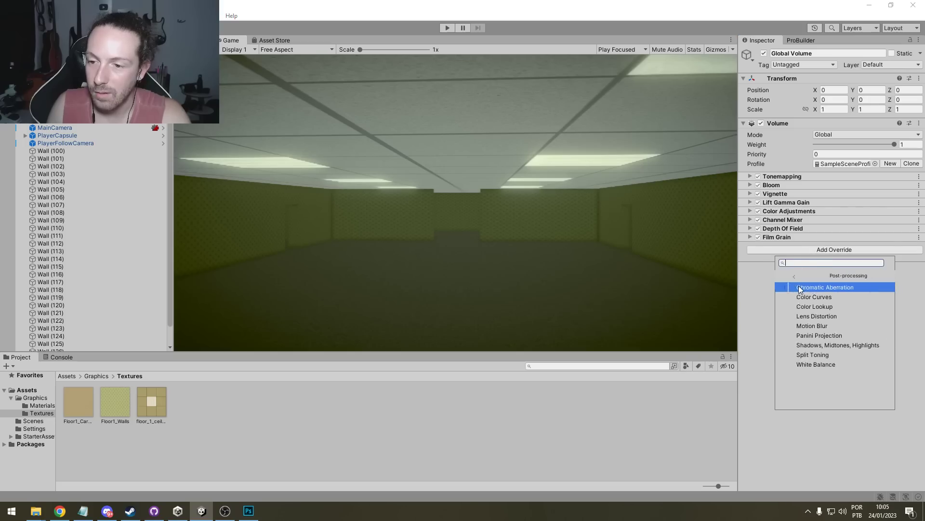
# - Add a Motion Blur override with Low quality and an intensity of 0.186, and start play mode
pyautogui.click(812, 325)
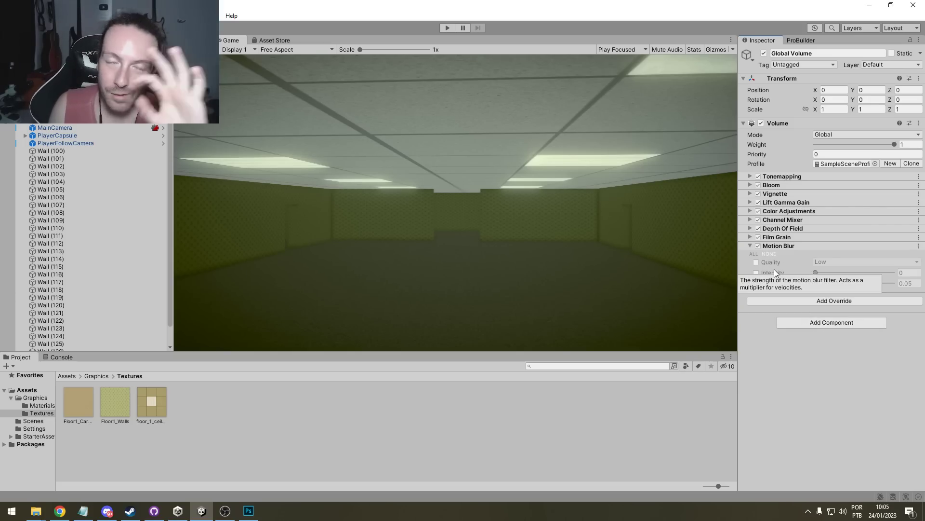
pyautogui.click(757, 262)
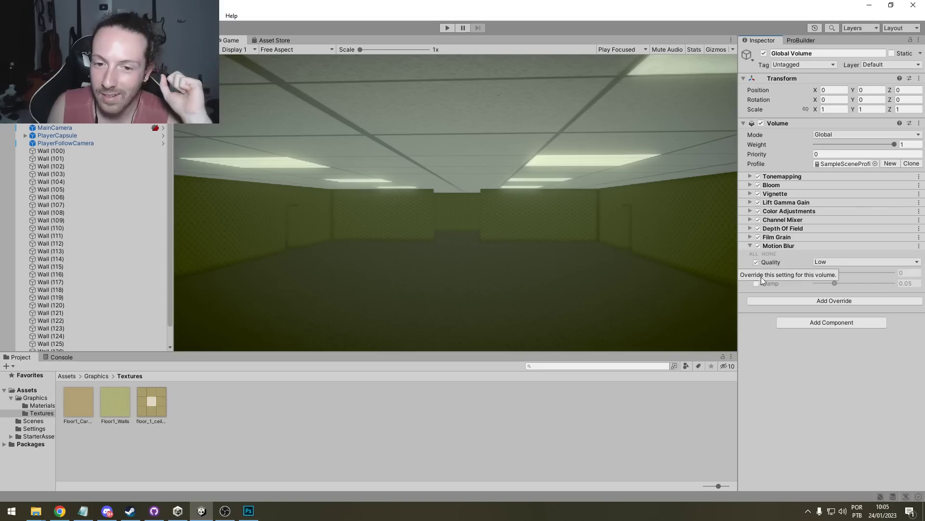
pyautogui.click(756, 273)
pyautogui.moveTo(840, 274); pyautogui.dragTo(830, 273)
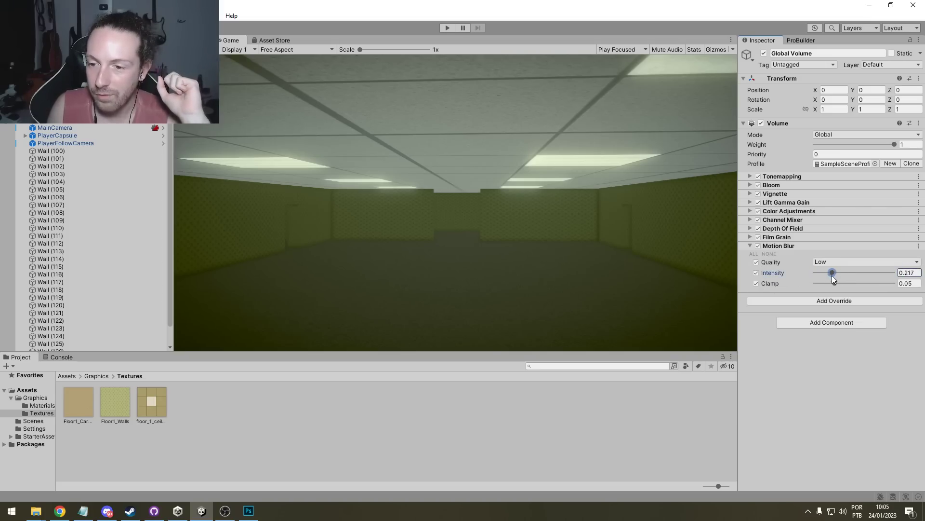
pyautogui.click(448, 27)
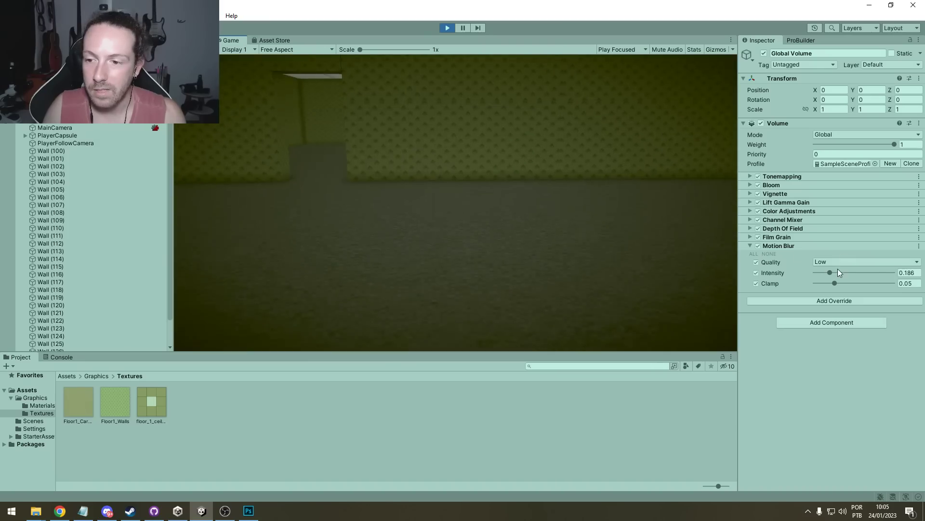
# - Try a Motion Blur intensity of 0.789 and a clamp of 0.167 while looking around the labyrinth
pyautogui.click(583, 220)
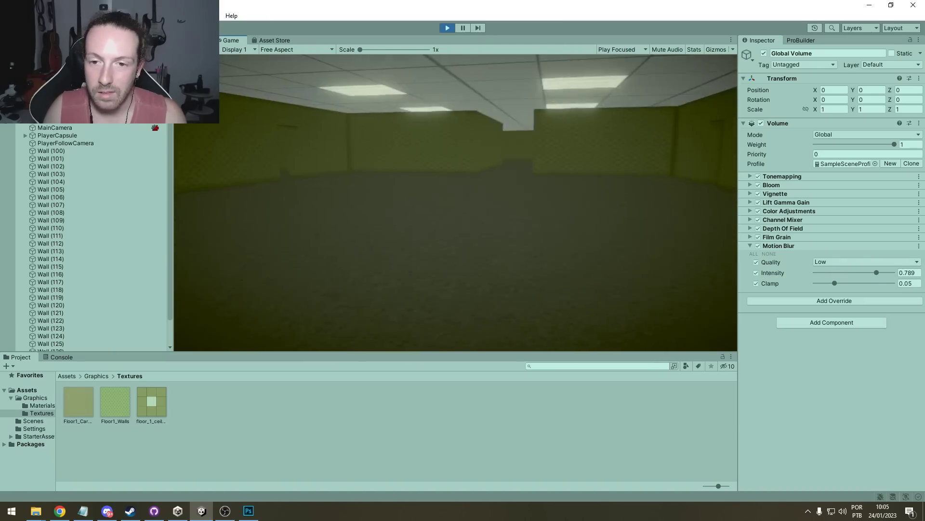
pyautogui.press('Escape')
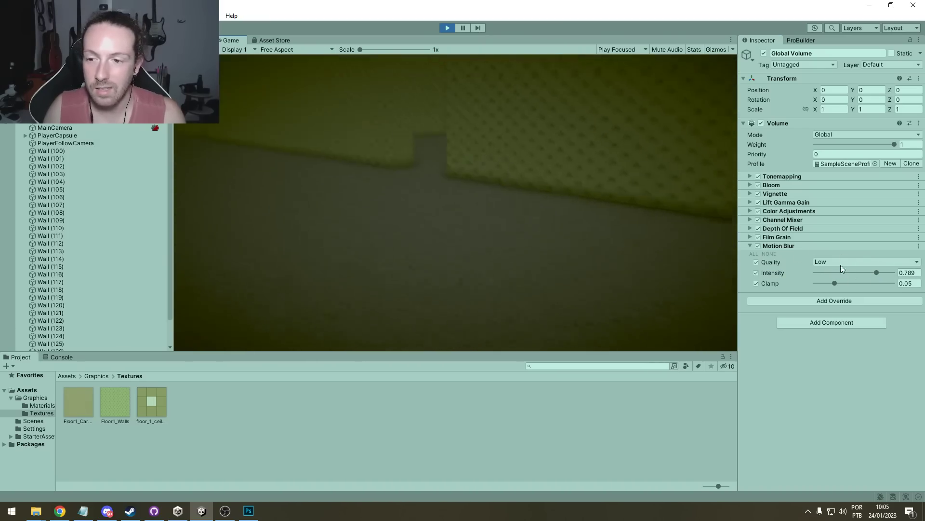
pyautogui.moveTo(834, 283); pyautogui.dragTo(880, 284)
pyautogui.click(598, 231)
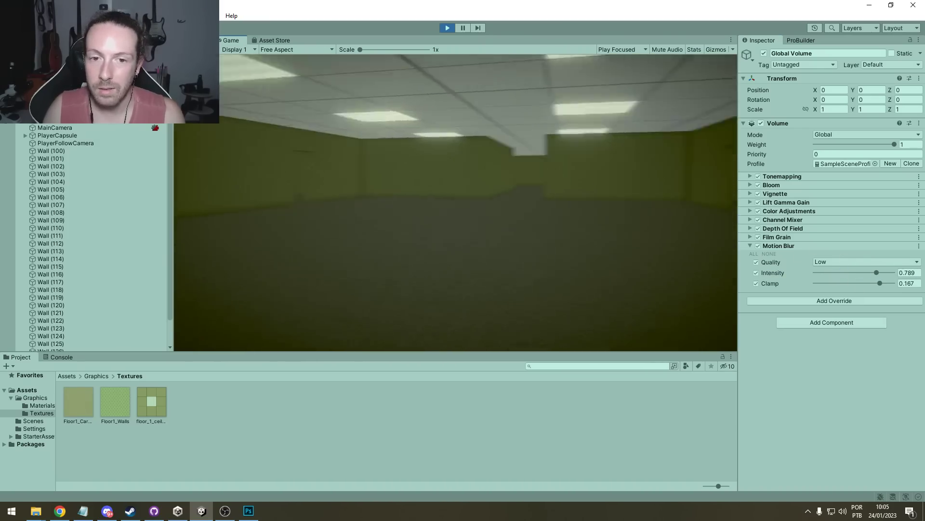
# - Try Motion Blur at Medium quality with a clamp of 0.03, and at Low quality with an intensity of 1
pyautogui.press('Escape')
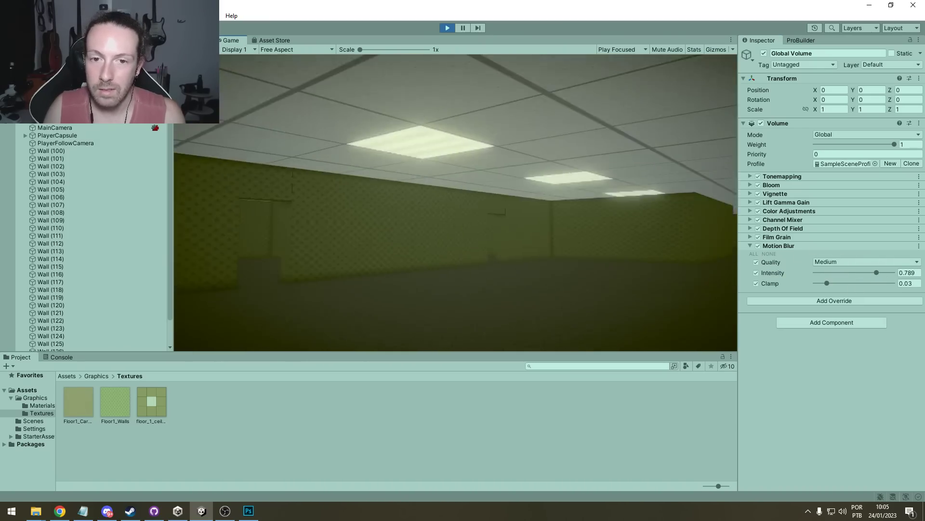
pyautogui.press('Escape')
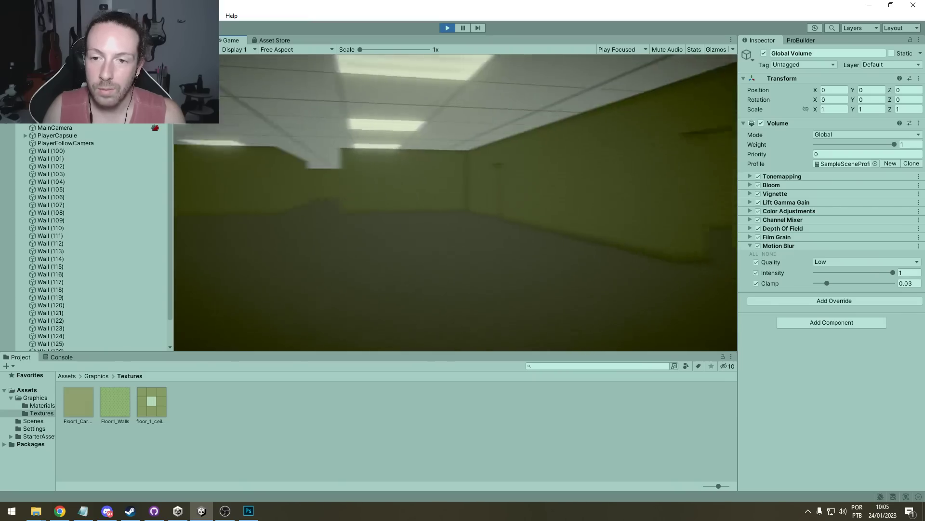
pyautogui.press('Escape')
# - Compare the labyrinth in the maximized game view with Motion Blur on and off
pyautogui.hotkey('shift', 'space')
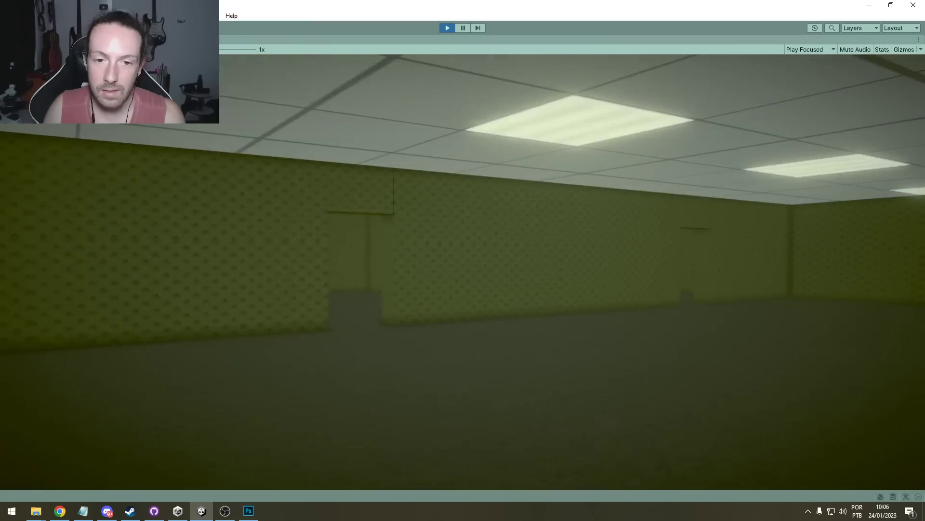
pyautogui.hotkey('shift', 'space')
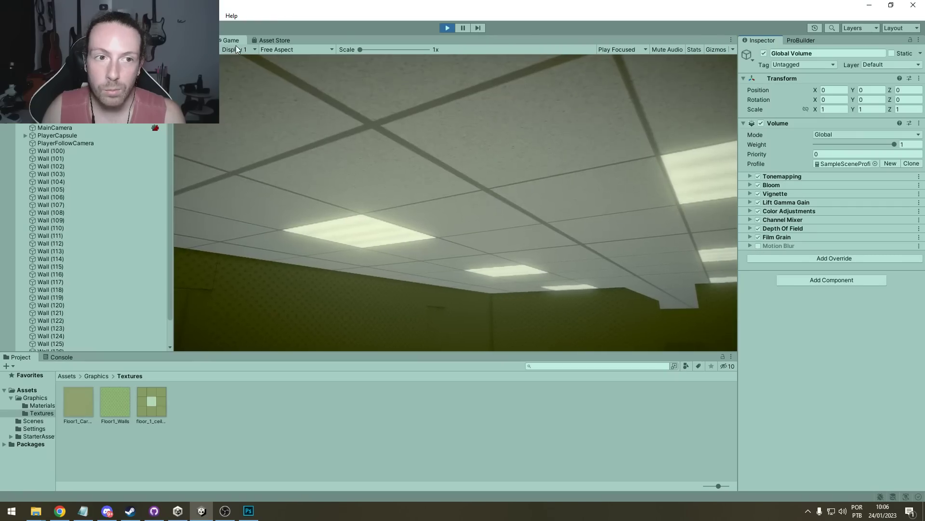
pyautogui.rightClick(233, 40)
pyautogui.click(260, 67)
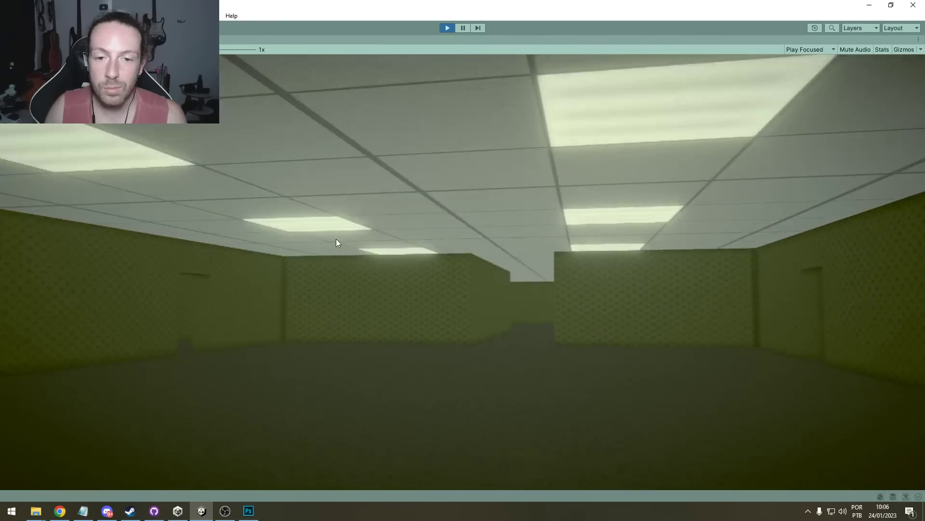
pyautogui.hotkey('shift', 'space')
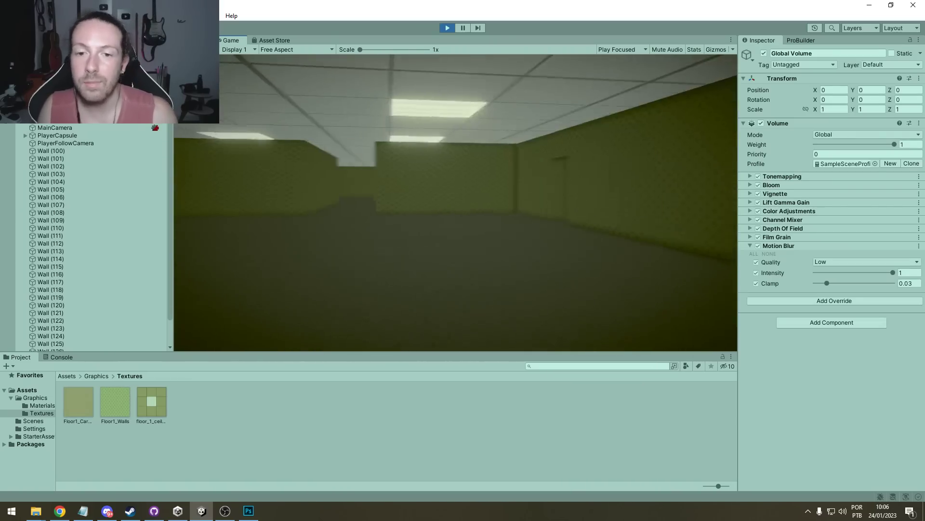
# - Walk through the labyrinth's corridors with Motion Blur on and off to compare the movement
pyautogui.click(763, 245)
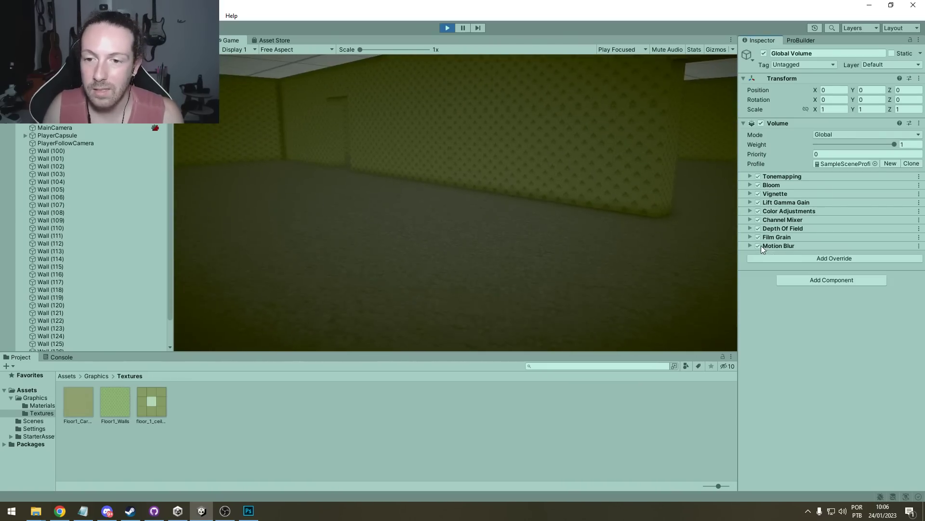
pyautogui.click(758, 246)
pyautogui.click(763, 246)
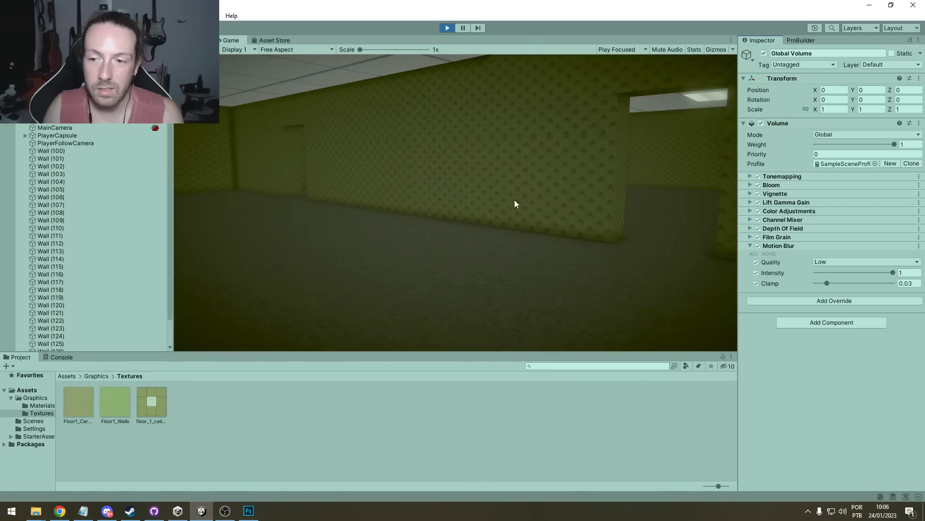
pyautogui.click(515, 201)
pyautogui.press('w')
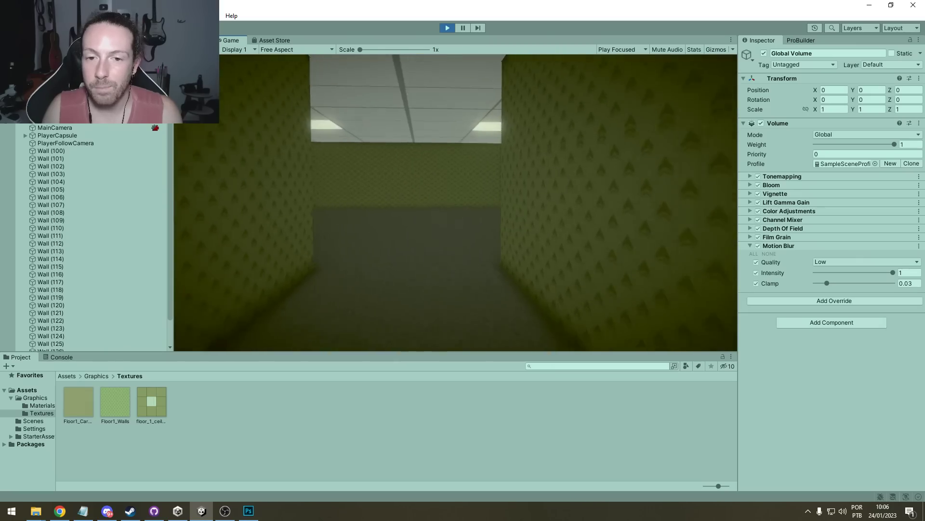
pyautogui.press('w')
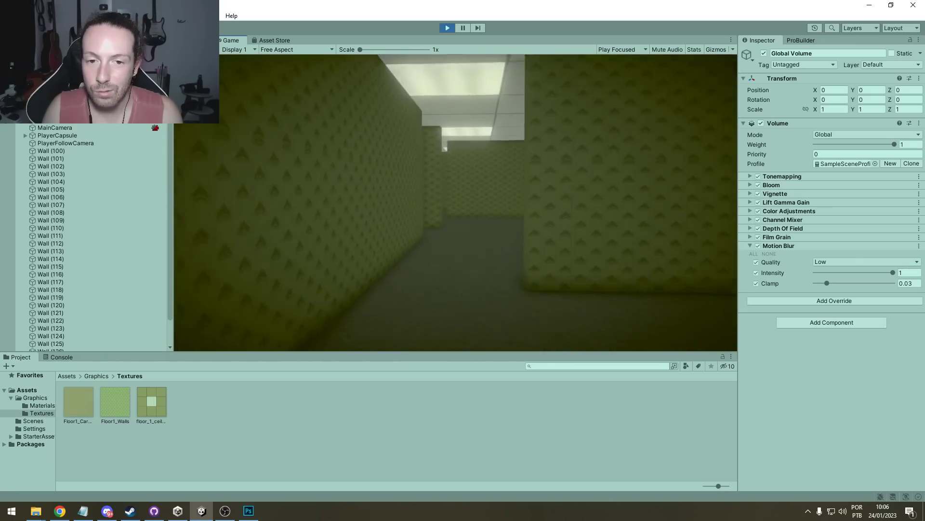
pyautogui.press('w')
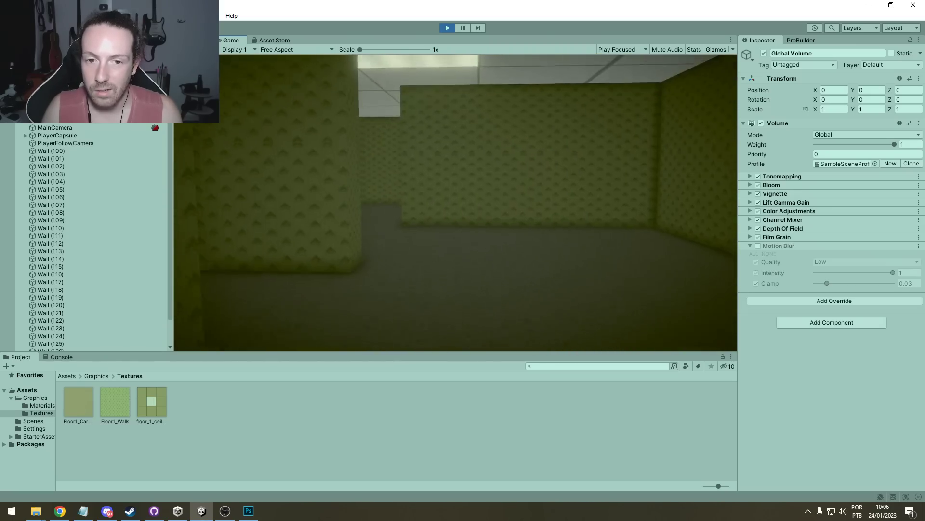
pyautogui.press('w')
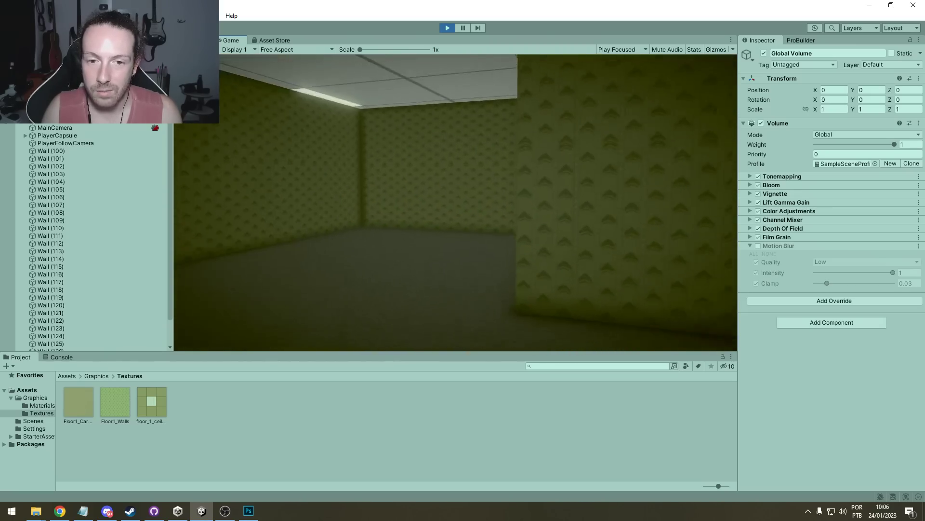
pyautogui.press('w')
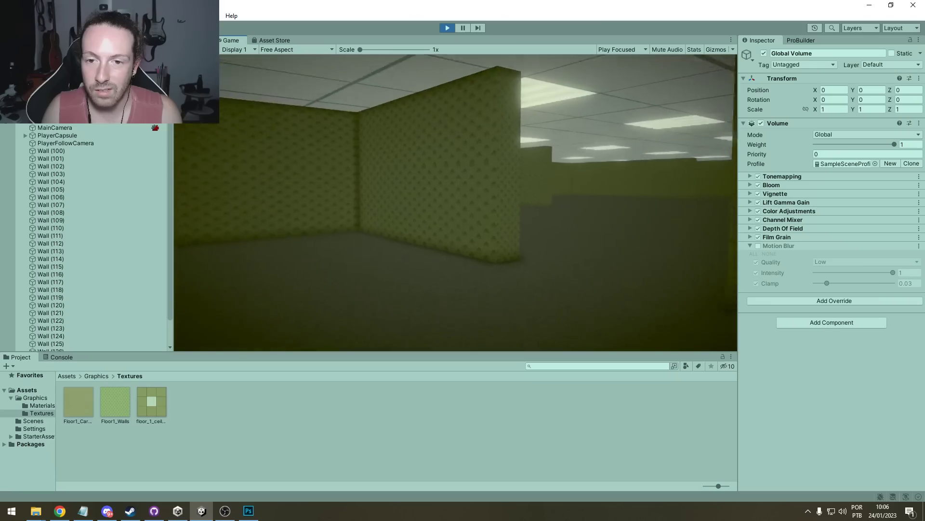
pyautogui.press('w')
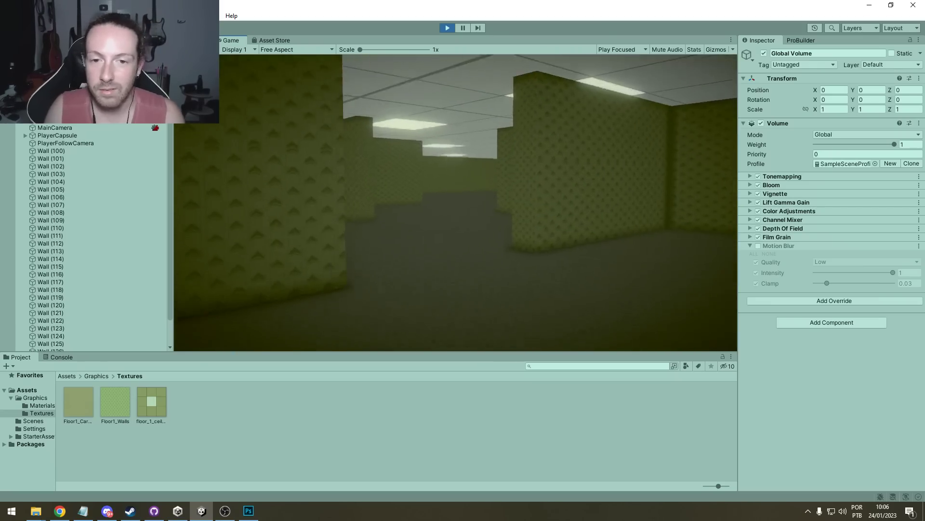
# - Stop play mode and remove the Motion Blur override from the Global Volume
pyautogui.hotkey('ctrl', 'p')
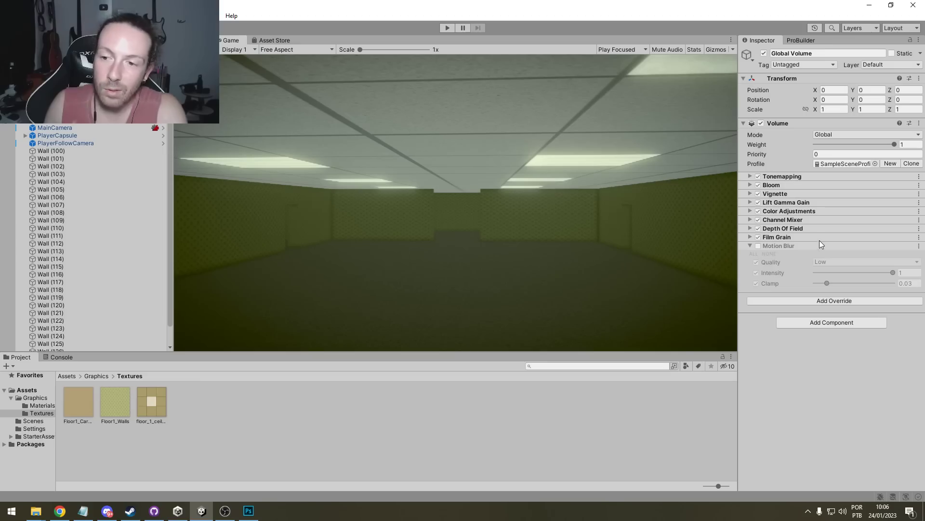
pyautogui.click(919, 245)
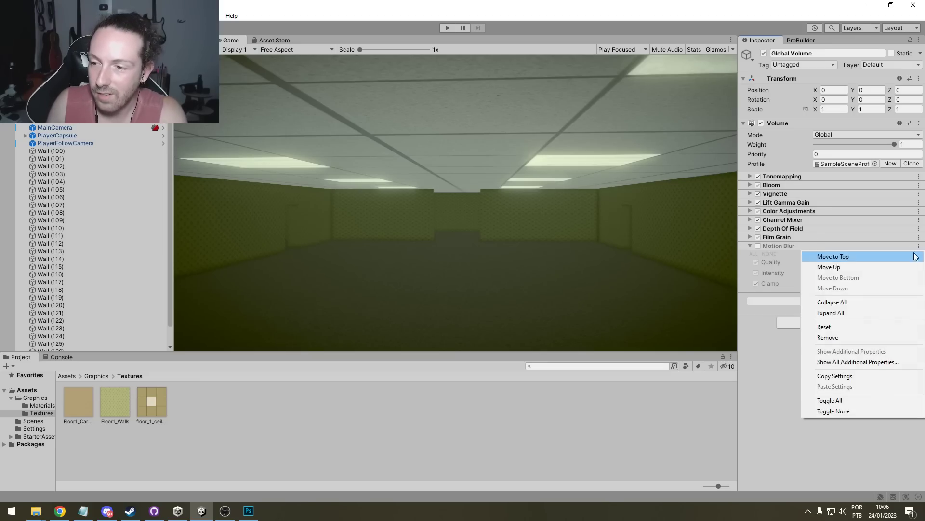
pyautogui.click(839, 338)
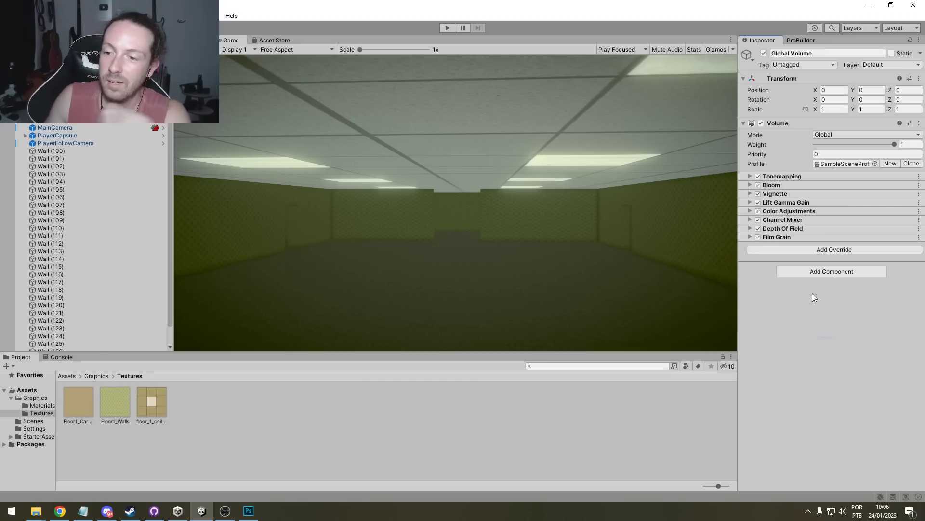
# - Try a Panini Projection override by enabling and varying its distance, and remove it
pyautogui.click(833, 250)
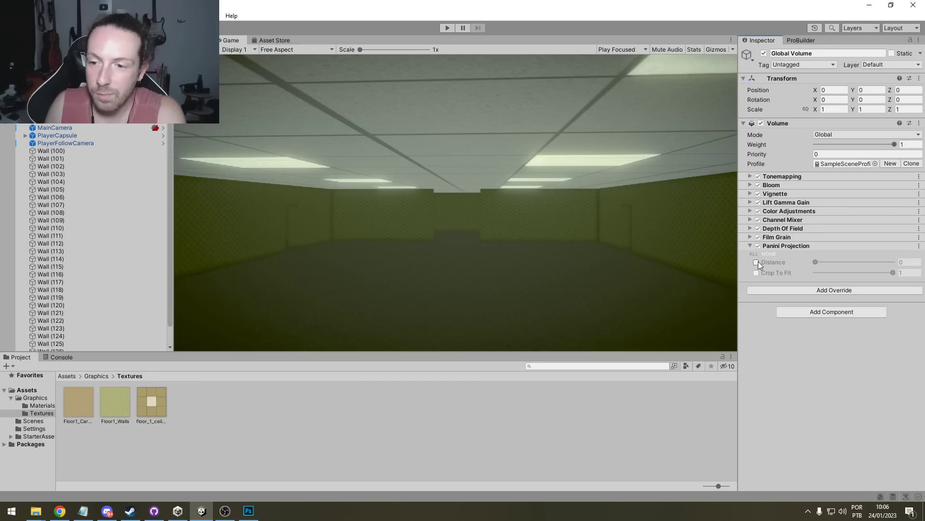
pyautogui.click(757, 262)
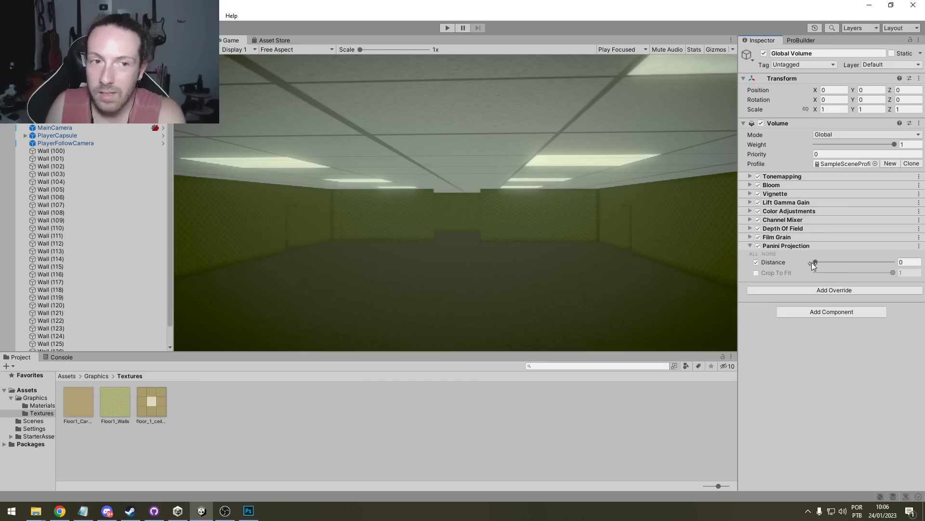
pyautogui.click(816, 262)
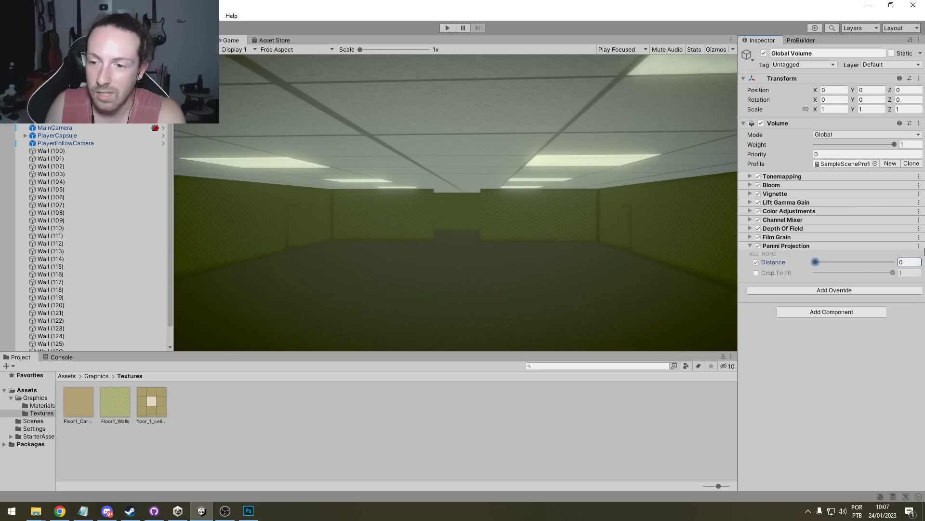
pyautogui.click(919, 246)
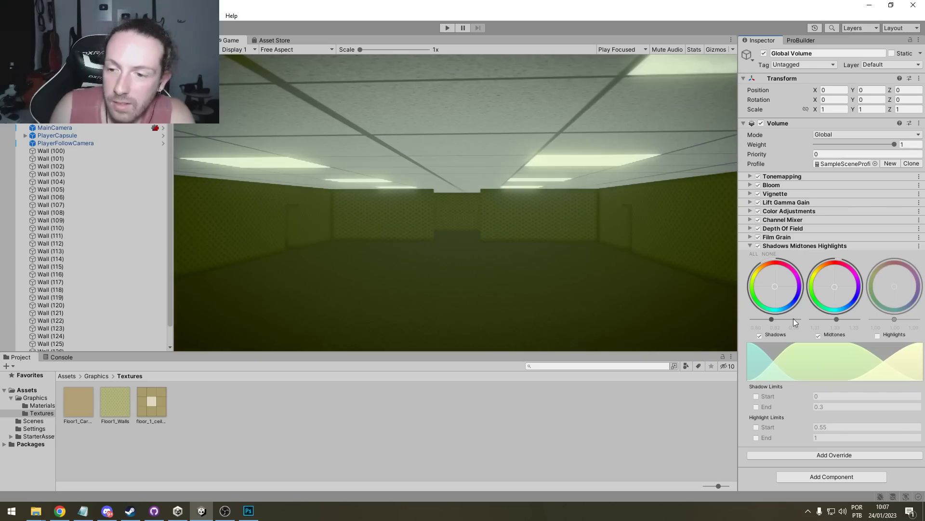
# - Compare the game view with the Shadows Midtones Highlights override off and on
pyautogui.click(760, 246)
pyautogui.click(759, 246)
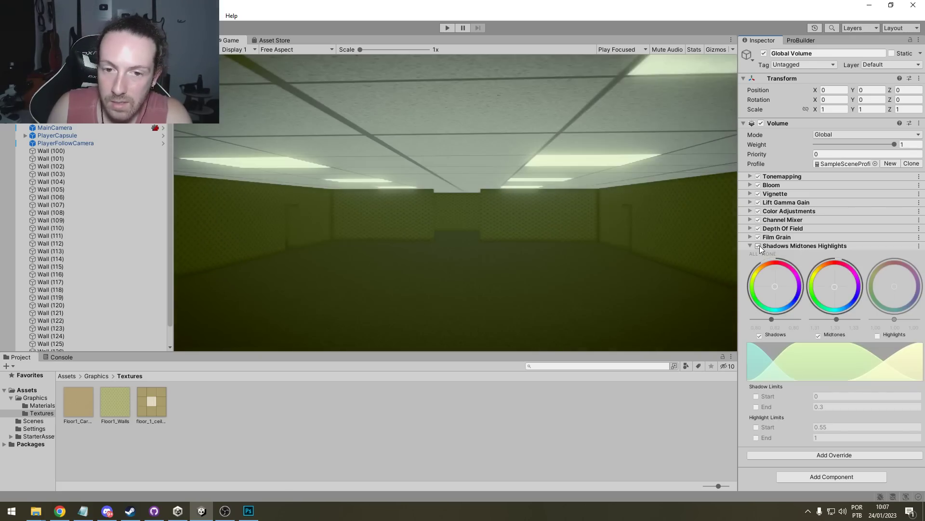
pyautogui.click(759, 245)
pyautogui.click(759, 246)
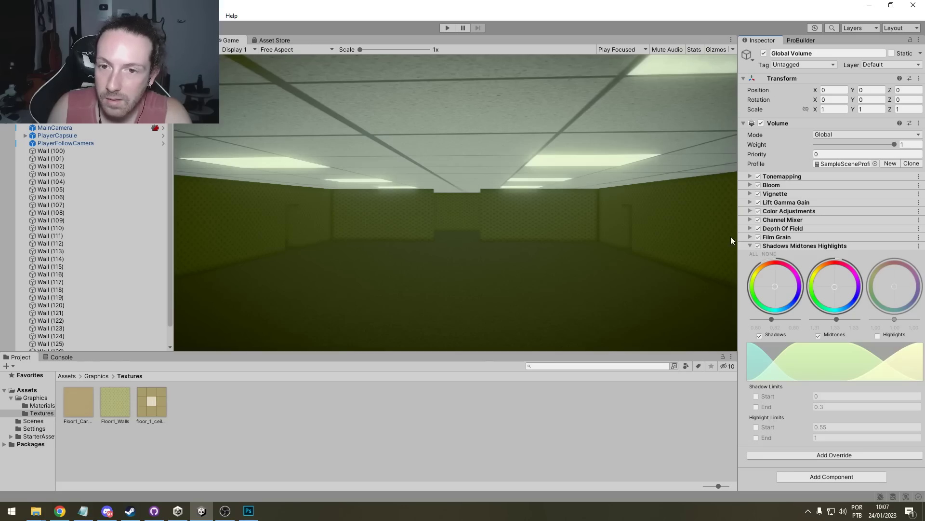
pyautogui.click(759, 245)
pyautogui.click(759, 245)
pyautogui.click(759, 245)
pyautogui.click(759, 245)
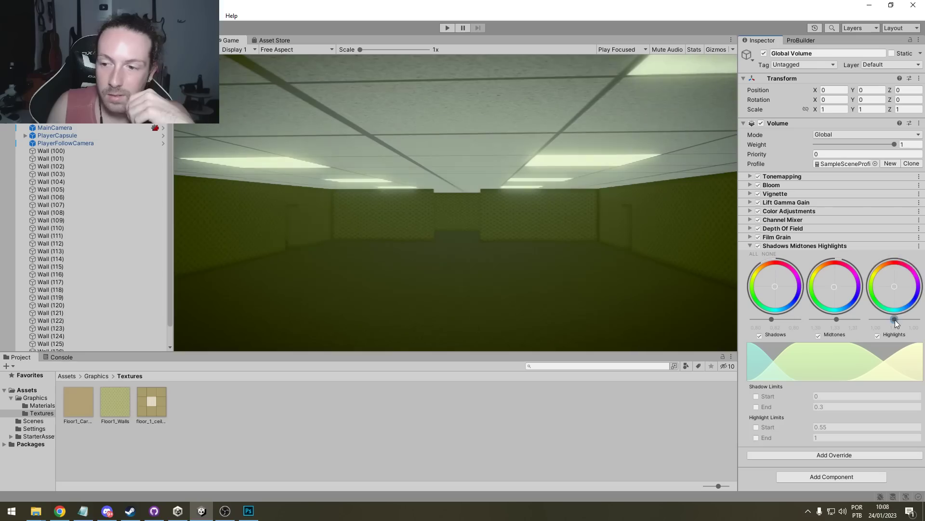
# - Try brighter Highlights and turn that adjustment off, and shift the Midtones tint towards yellow-green in the Shadows Midtones Highlights override
pyautogui.moveTo(895, 319)
pyautogui.mouseDown()
pyautogui.moveTo(911, 320)
pyautogui.moveTo(875, 323)
pyautogui.moveTo(909, 325)
pyautogui.moveTo(890, 322)
pyautogui.moveTo(898, 321)
pyautogui.mouseUp()
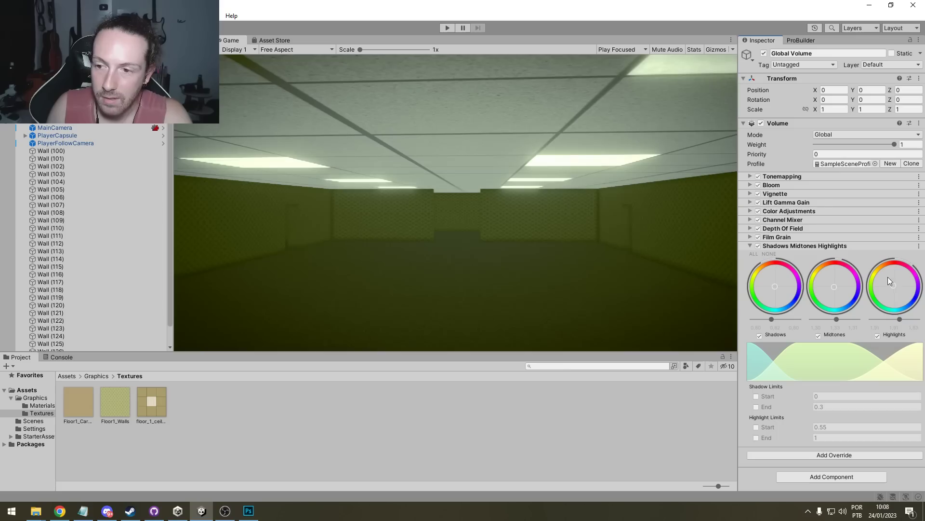
pyautogui.click(878, 336)
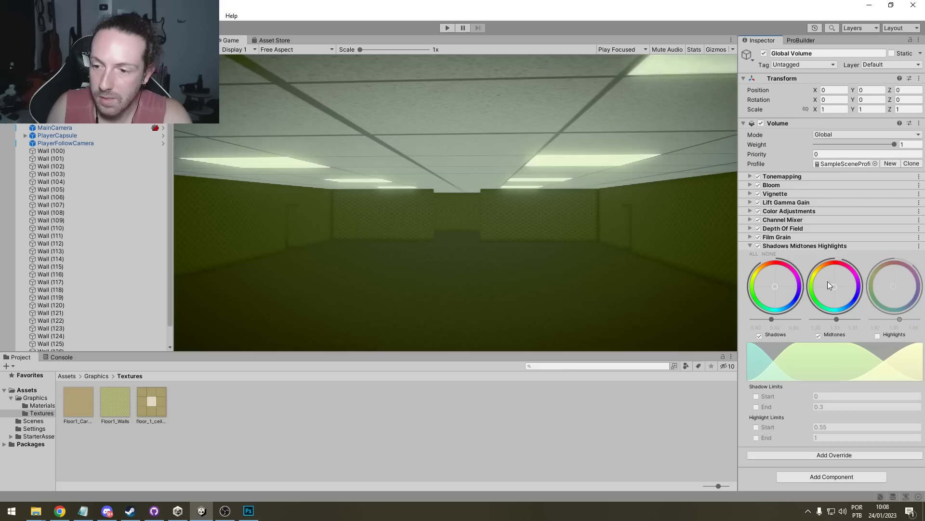
pyautogui.moveTo(840, 295); pyautogui.dragTo(848, 298)
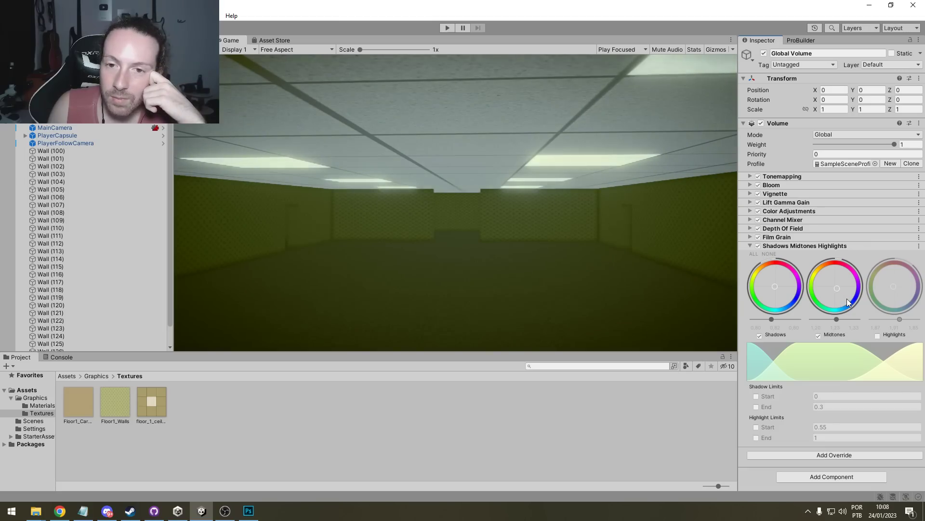
pyautogui.moveTo(847, 299); pyautogui.dragTo(835, 290)
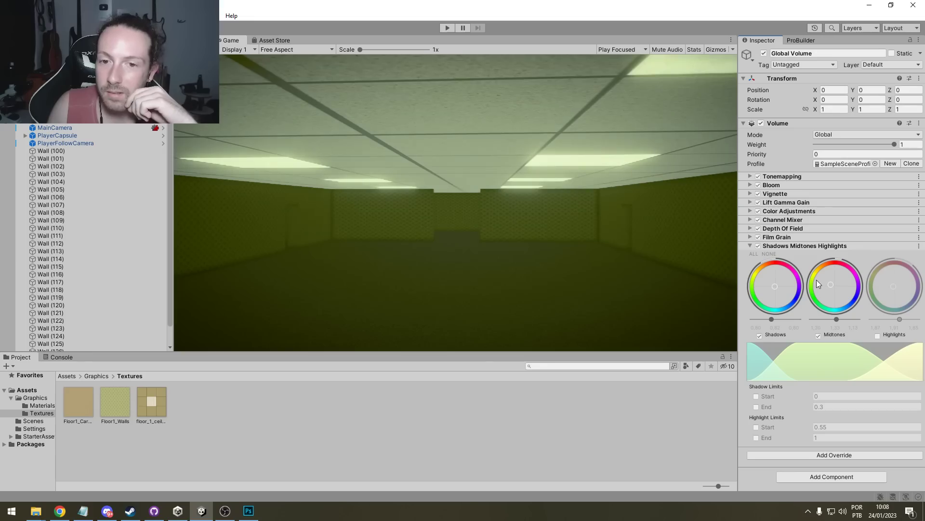
pyautogui.moveTo(818, 284); pyautogui.dragTo(803, 282)
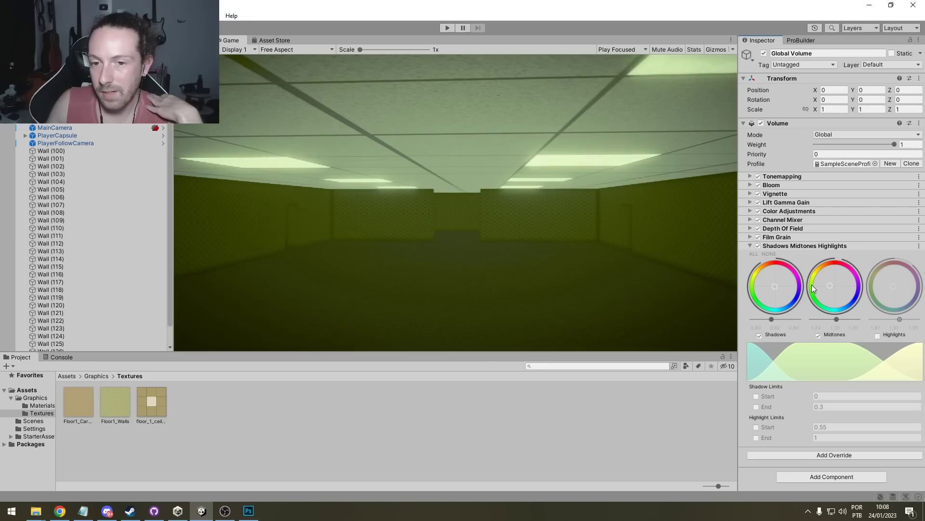
pyautogui.moveTo(837, 318); pyautogui.dragTo(839, 319)
# - Compare the retinted midtones by switching the Shadows Midtones Highlights override off and on several times
pyautogui.click(759, 246)
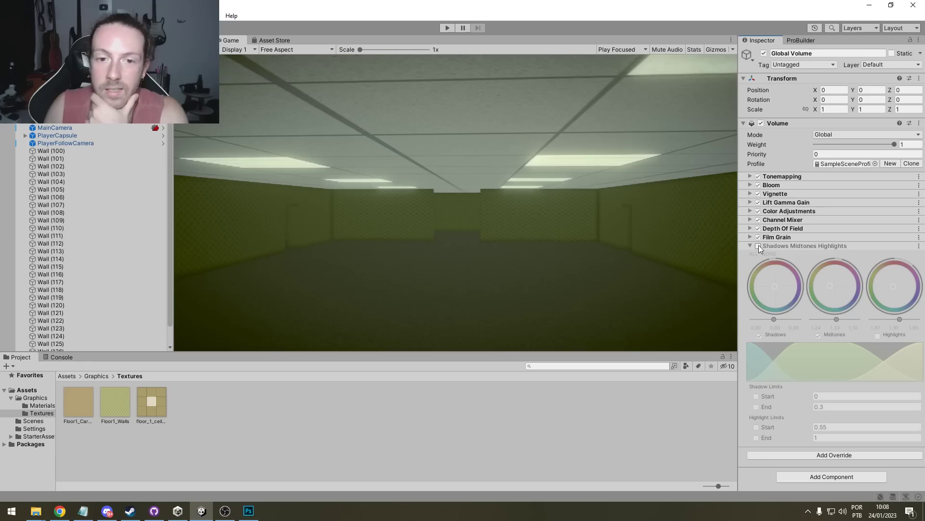
pyautogui.click(759, 246)
pyautogui.click(759, 246)
pyautogui.click(758, 246)
pyautogui.click(759, 246)
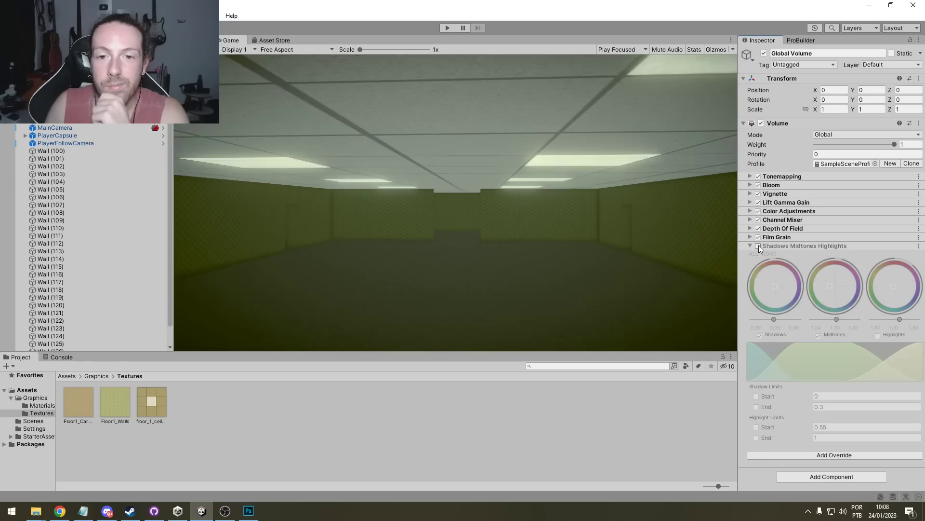
pyautogui.click(758, 246)
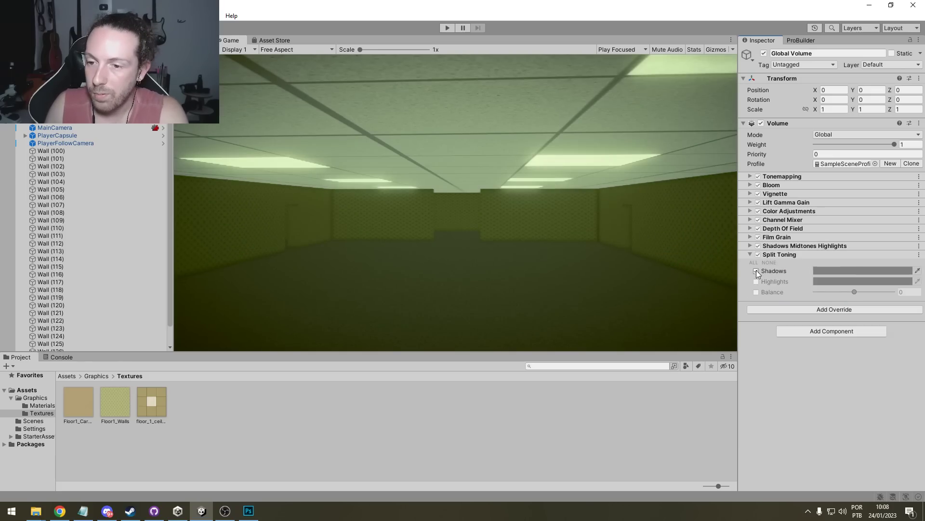
# - Try a Split Toning override with tinted shadows plus highlights and balance enabled, and remove it from the Global Volume
pyautogui.click(756, 270)
pyautogui.click(845, 271)
pyautogui.click(875, 320)
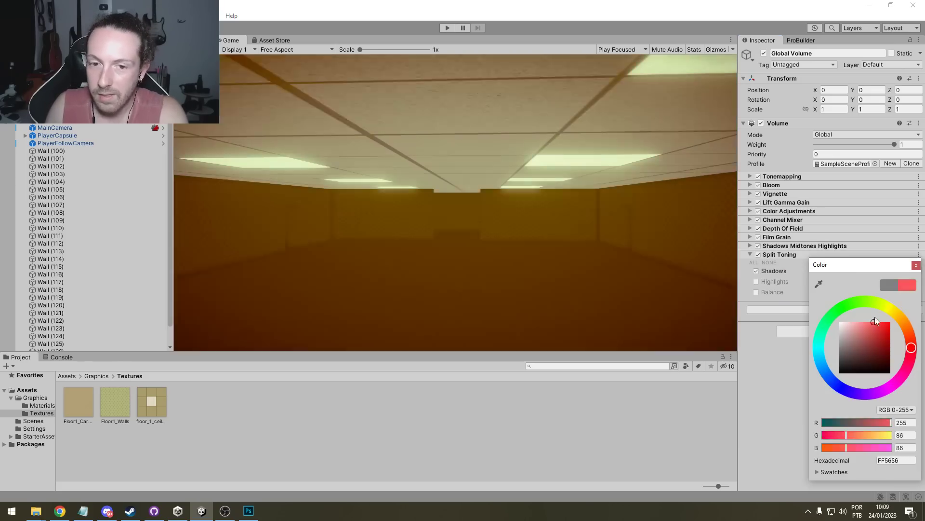
pyautogui.moveTo(870, 298)
pyautogui.mouseDown()
pyautogui.moveTo(861, 297)
pyautogui.moveTo(887, 300)
pyautogui.moveTo(857, 292)
pyautogui.moveTo(890, 291)
pyautogui.moveTo(828, 293)
pyautogui.moveTo(861, 291)
pyautogui.mouseUp()
pyautogui.click(916, 262)
pyautogui.click(757, 281)
pyautogui.rightClick(861, 258)
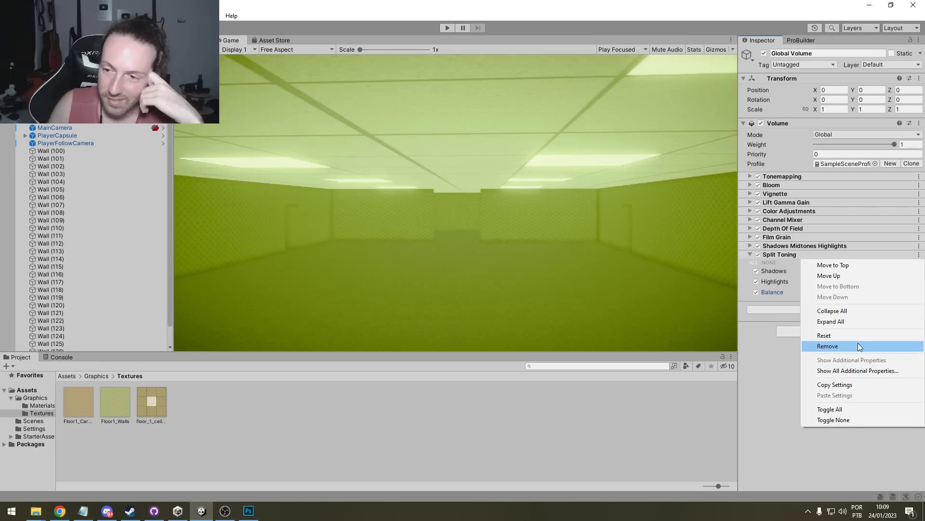
pyautogui.click(858, 344)
# - Try a White Balance override by enabling and varying its temperature, and remove it from the Global Volume
pyautogui.click(833, 257)
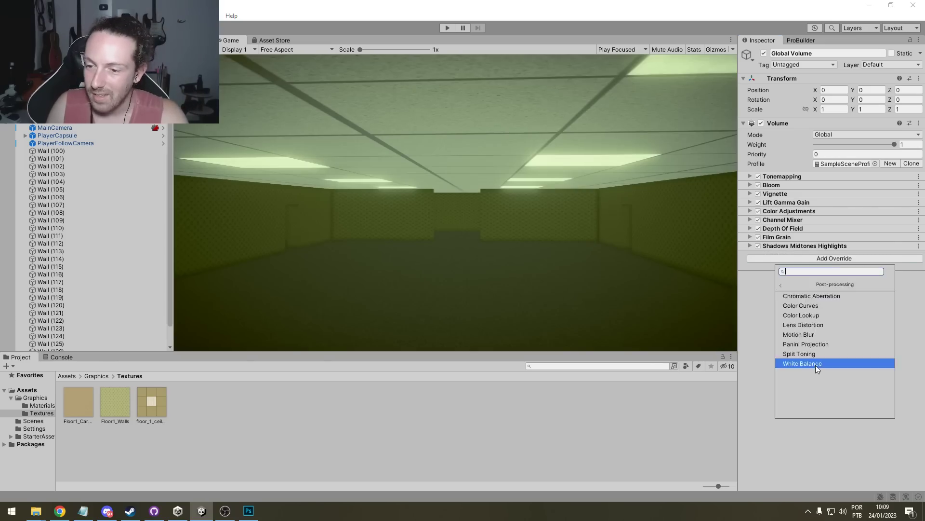
pyautogui.click(816, 365)
pyautogui.click(756, 271)
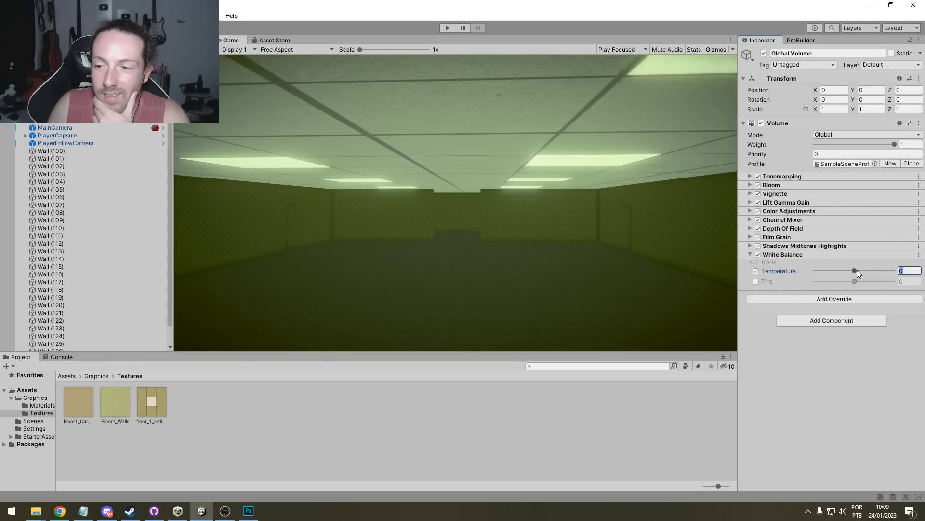
pyautogui.moveTo(857, 269); pyautogui.dragTo(840, 281)
pyautogui.click(919, 254)
pyautogui.click(828, 345)
# - Play the scene in a maximised game view and walk the labyrinth's corridors to review the post-processing
pyautogui.hotkey('ctrl', 'p')
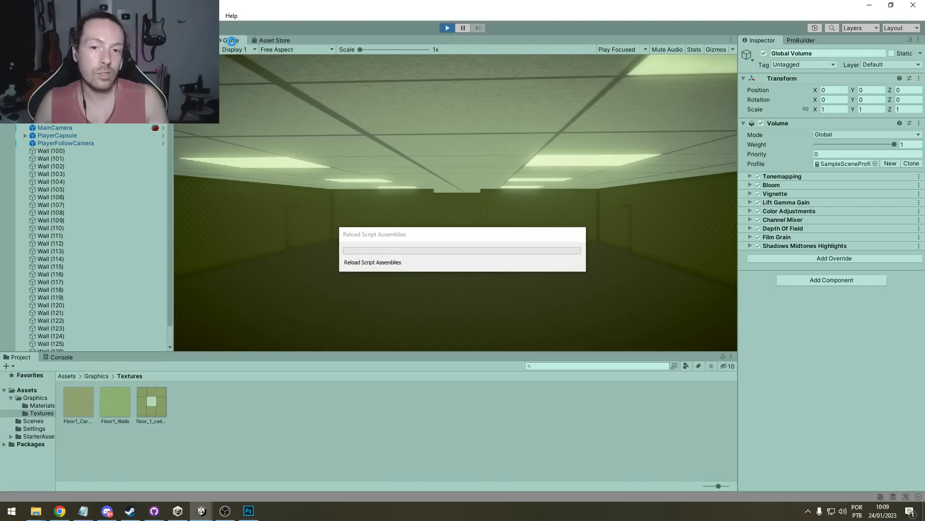
pyautogui.doubleClick(232, 41)
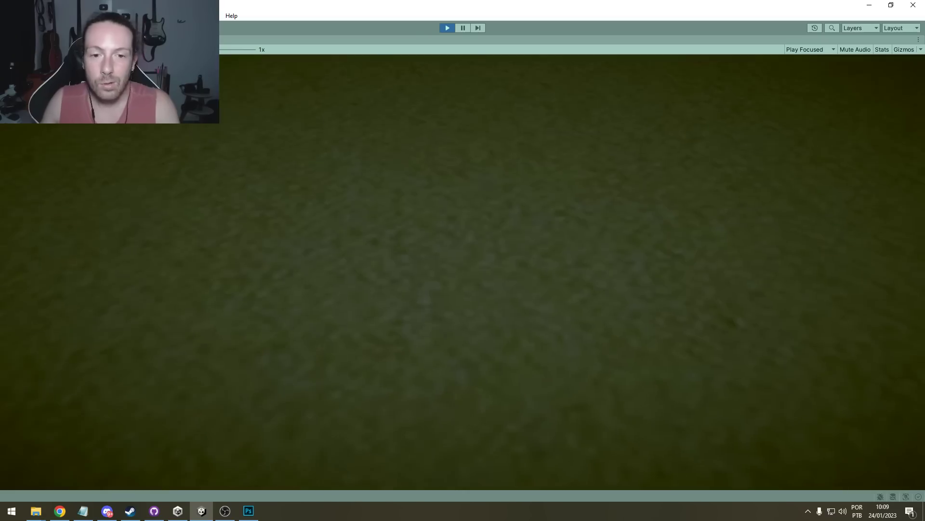
pyautogui.moveTo(463, 260)
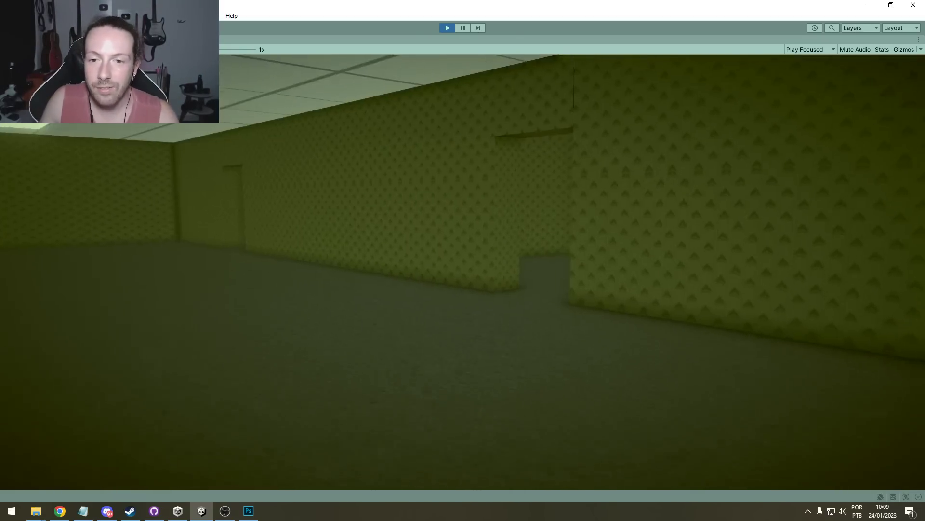
pyautogui.press('w')
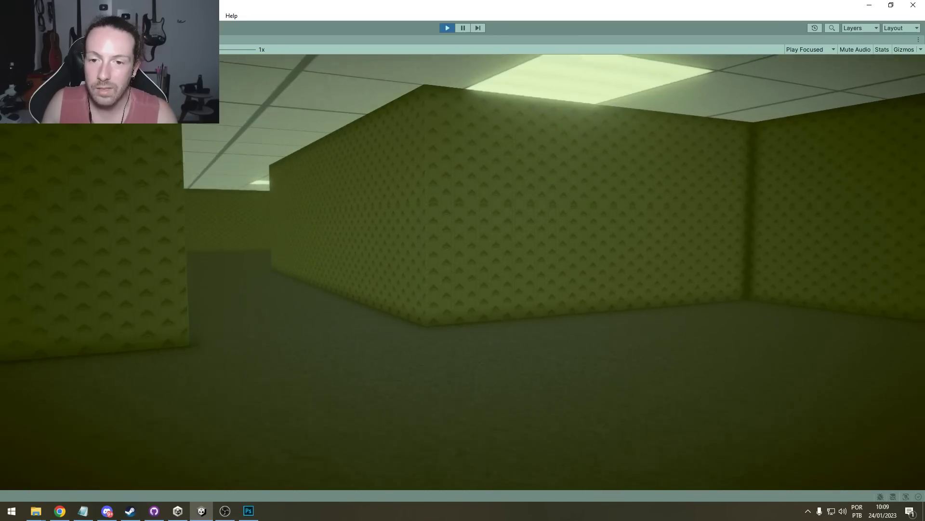
pyautogui.press('w')
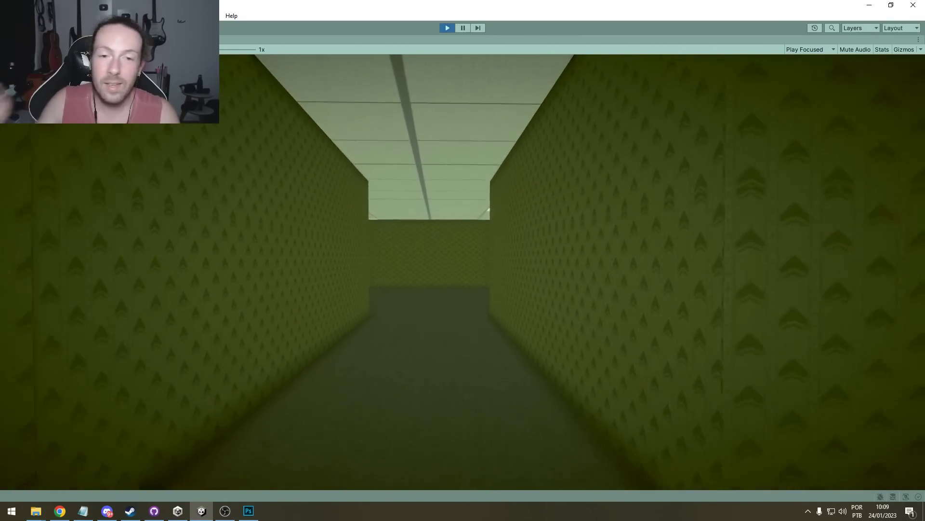
pyautogui.press('w')
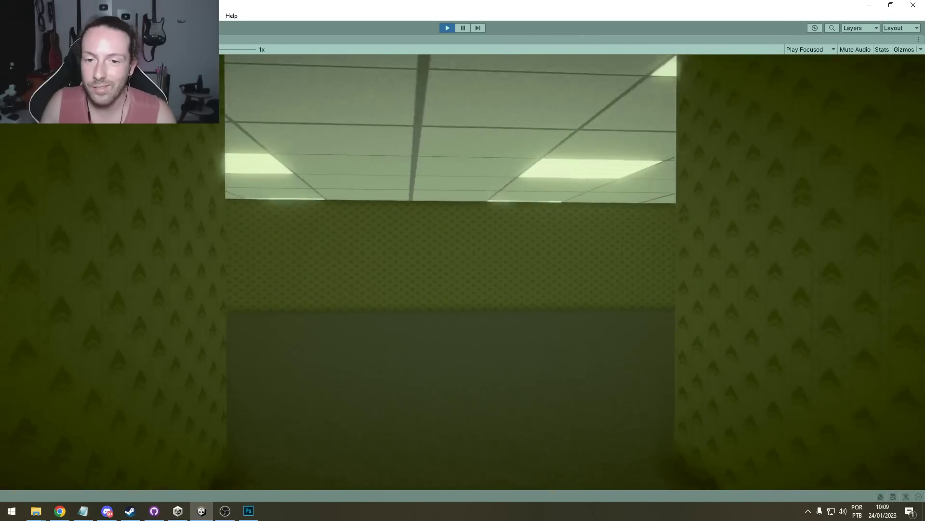
pyautogui.press('w')
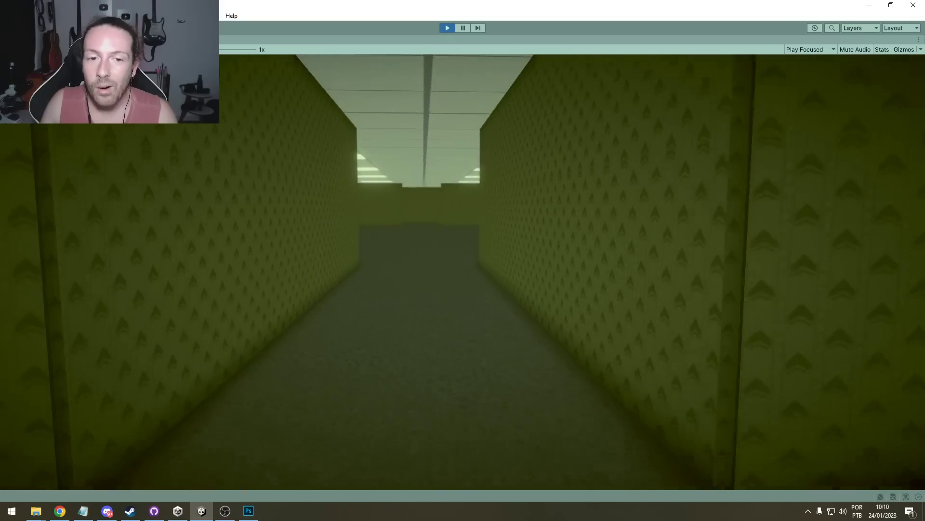
pyautogui.press('w')
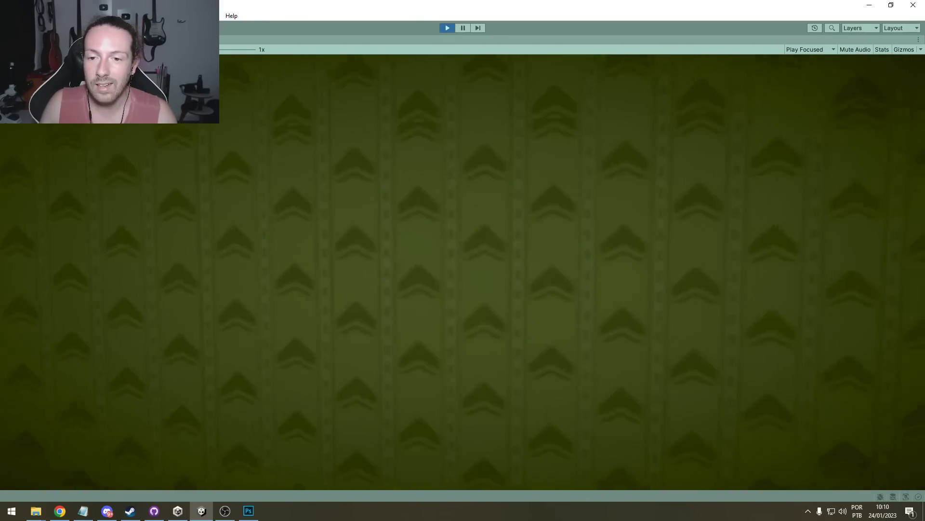
pyautogui.press('w')
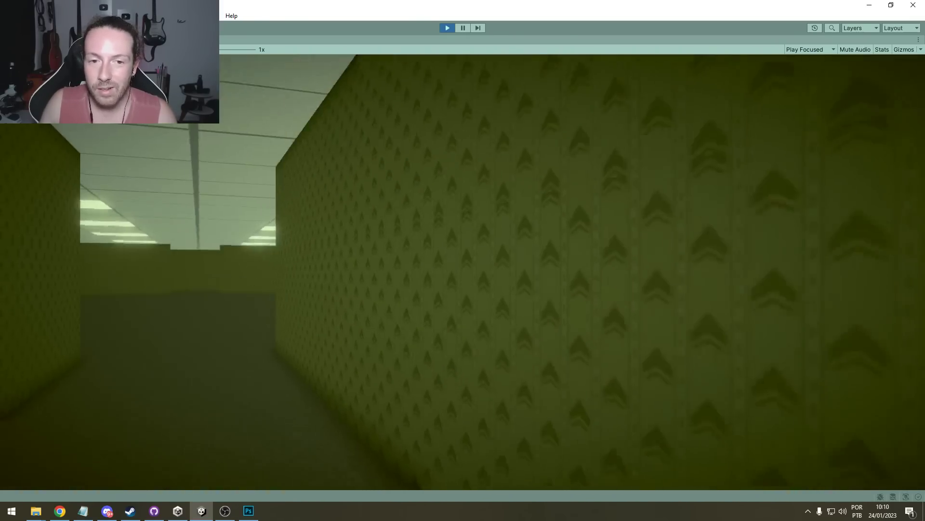
pyautogui.press('w')
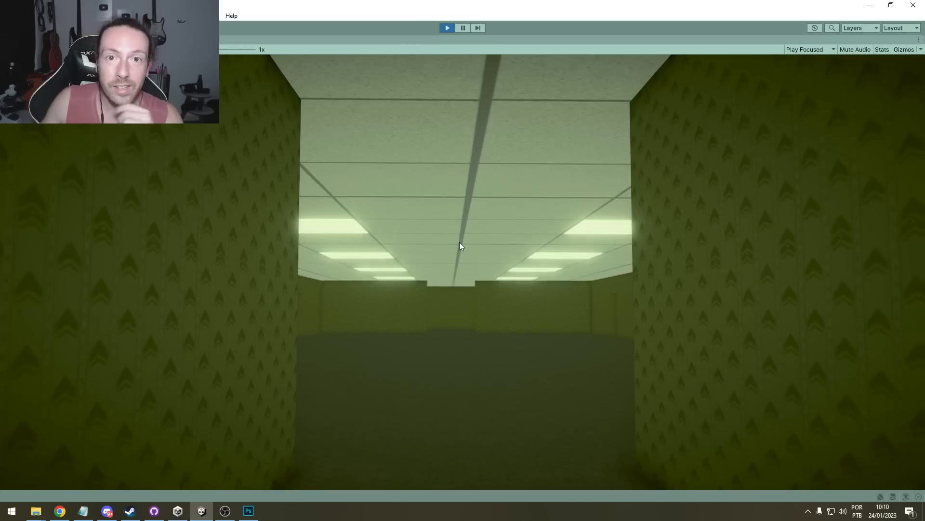
# - Walk through the large lit room and a further corridor, examine the ceiling tiles, and stop play mode
pyautogui.click(459, 242)
pyautogui.press('w')
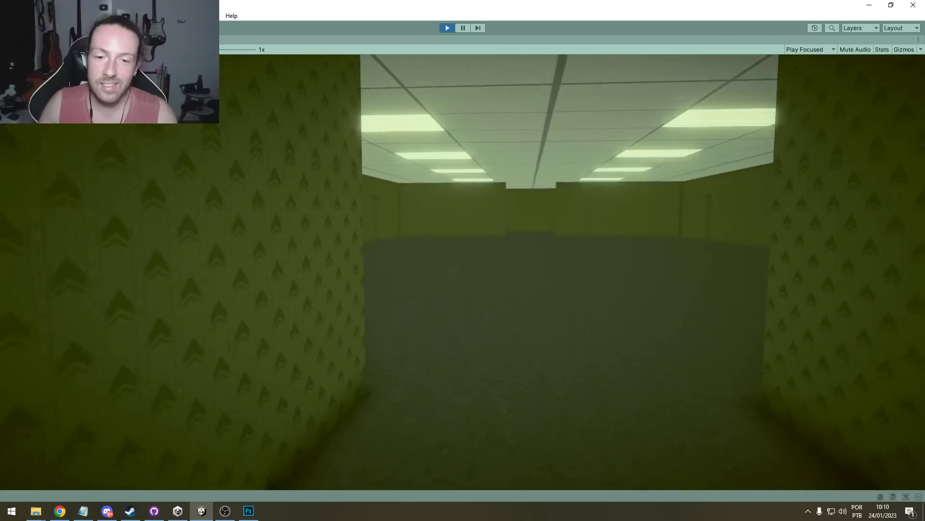
pyautogui.press('s')
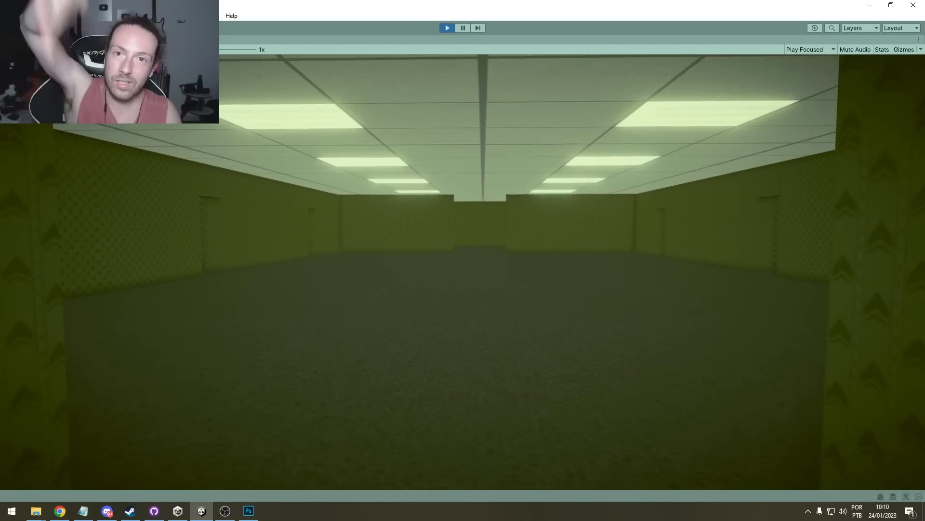
pyautogui.press('w')
pyautogui.press('w')
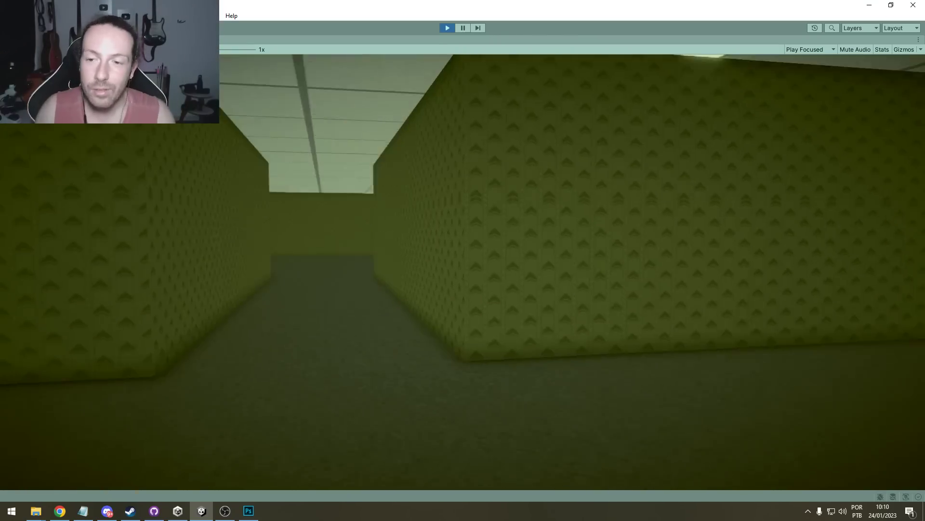
pyautogui.press('w')
pyautogui.press('w')
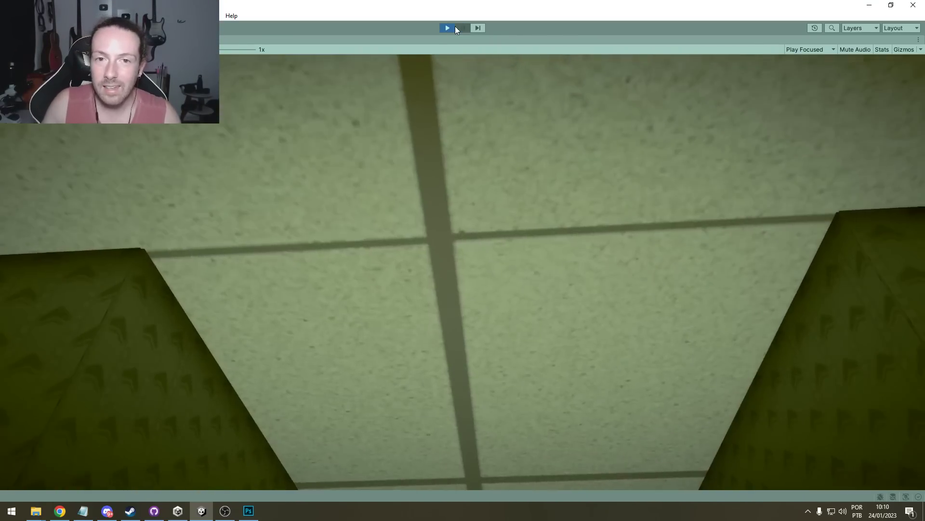
pyautogui.click(449, 28)
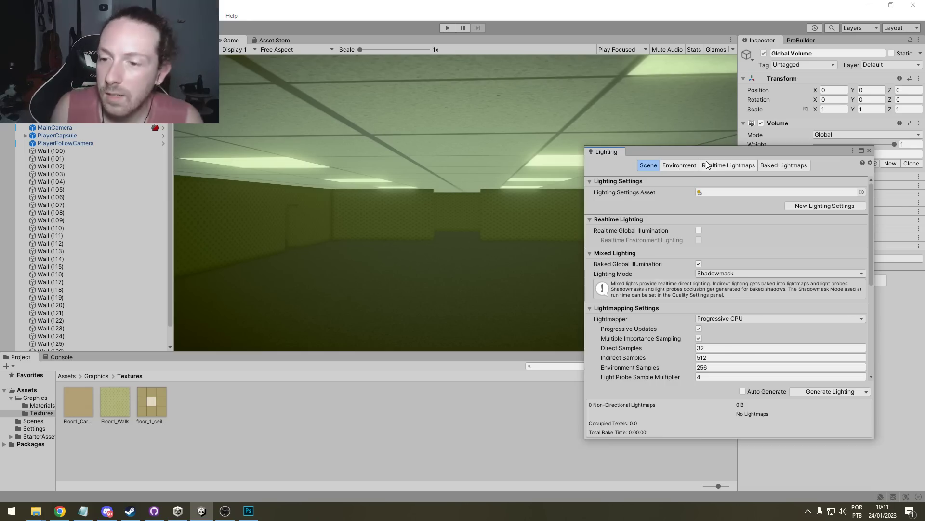
# - Set the environment lighting source to Color in the scene's Lighting settings
pyautogui.click(680, 166)
pyautogui.click(723, 238)
pyautogui.click(712, 237)
# - Brighten the ambient colour, try a yellow tint, and set it to neutral grey RGB 183, 183, 183
pyautogui.click(723, 247)
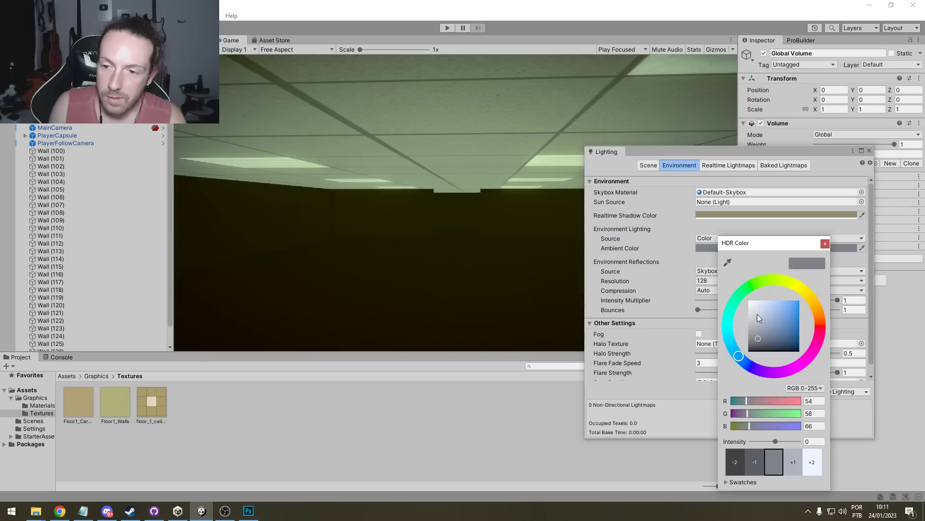
pyautogui.moveTo(756, 314)
pyautogui.mouseDown()
pyautogui.moveTo(730, 281)
pyautogui.moveTo(759, 316)
pyautogui.moveTo(754, 311)
pyautogui.mouseUp()
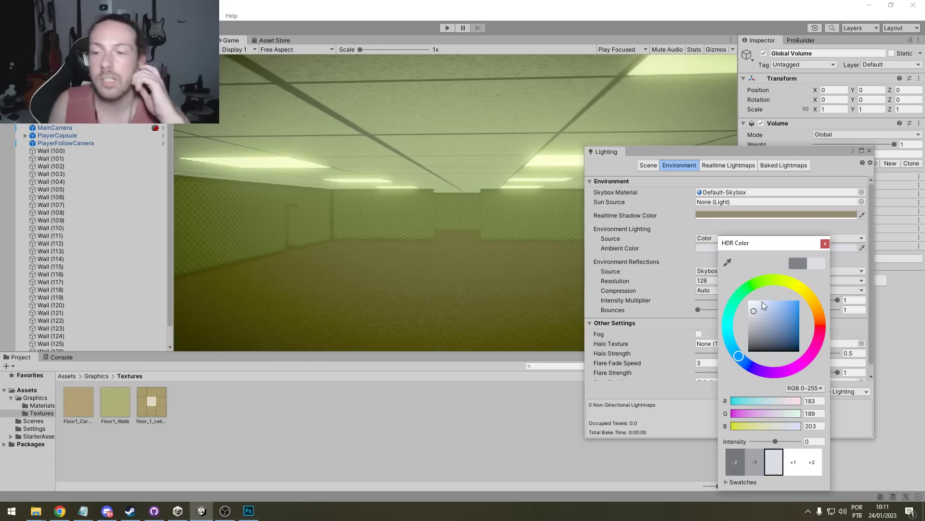
pyautogui.moveTo(762, 309); pyautogui.dragTo(757, 314)
pyautogui.moveTo(786, 285); pyautogui.dragTo(805, 288)
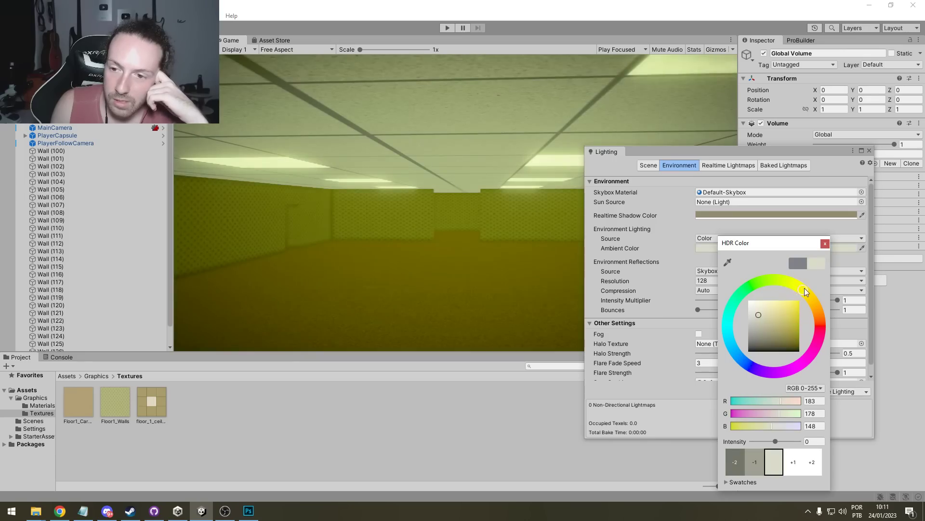
pyautogui.moveTo(755, 308); pyautogui.dragTo(715, 318)
# - Retint the ambient colour to a pale yellow, RGB 183, 181, 165, while checking the walls in the Scene view
pyautogui.click(194, 41)
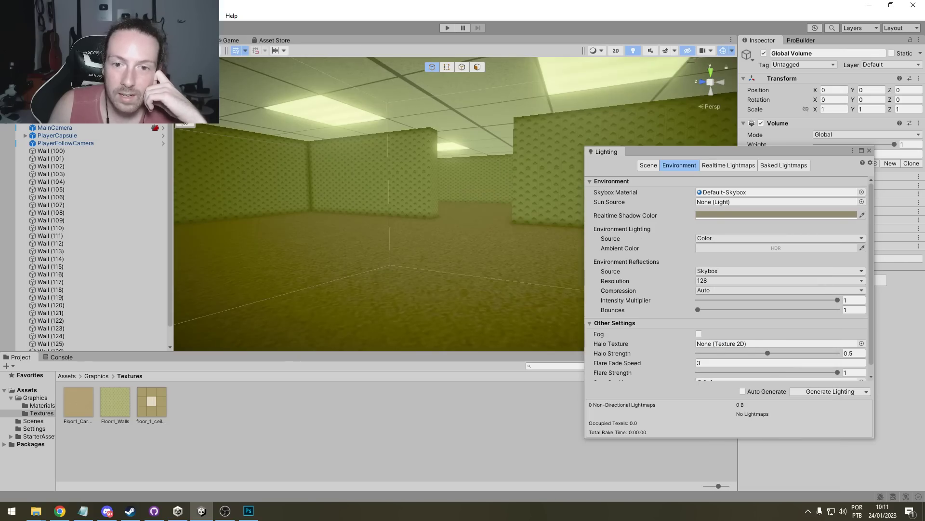
pyautogui.moveTo(726, 152); pyautogui.dragTo(793, 150)
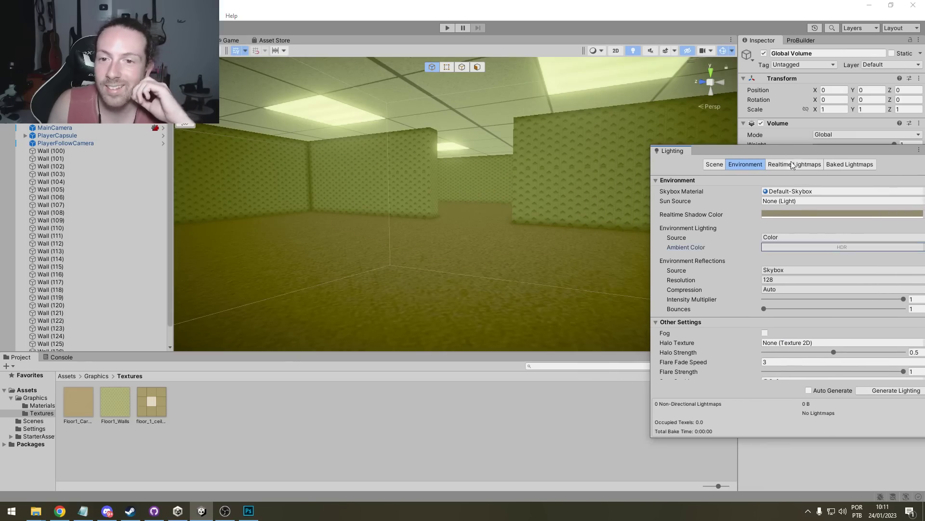
pyautogui.click(802, 215)
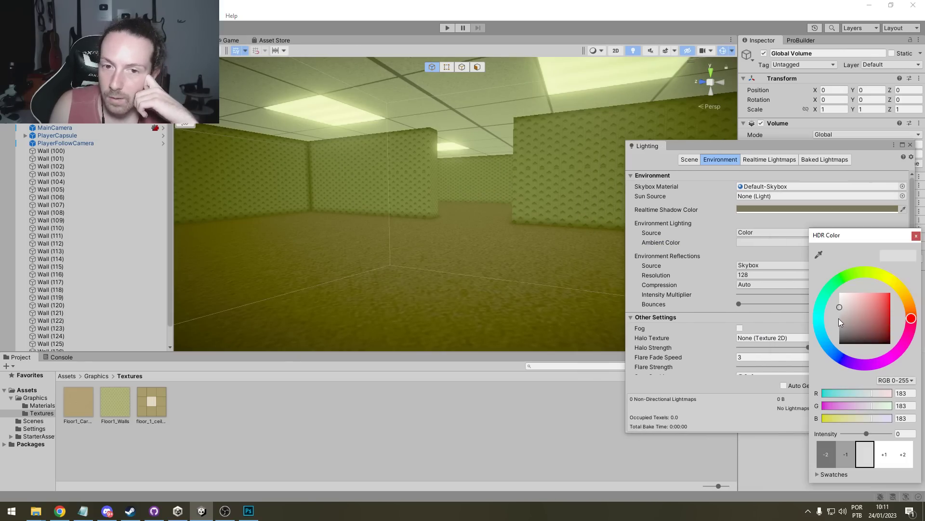
pyautogui.moveTo(841, 308); pyautogui.dragTo(829, 310)
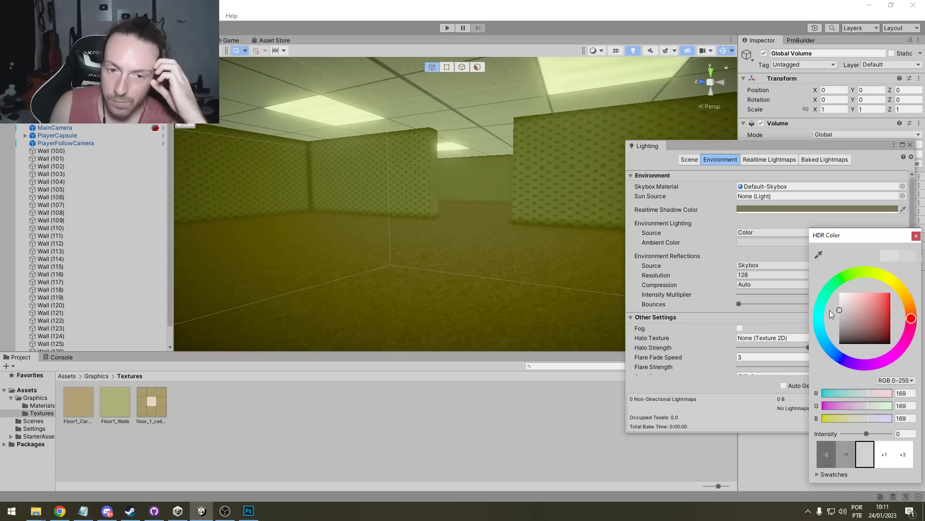
pyautogui.moveTo(893, 284); pyautogui.dragTo(820, 321)
pyautogui.moveTo(843, 311)
pyautogui.mouseDown()
pyautogui.moveTo(860, 309)
pyautogui.moveTo(845, 307)
pyautogui.mouseUp()
pyautogui.click(822, 301)
pyautogui.click(894, 282)
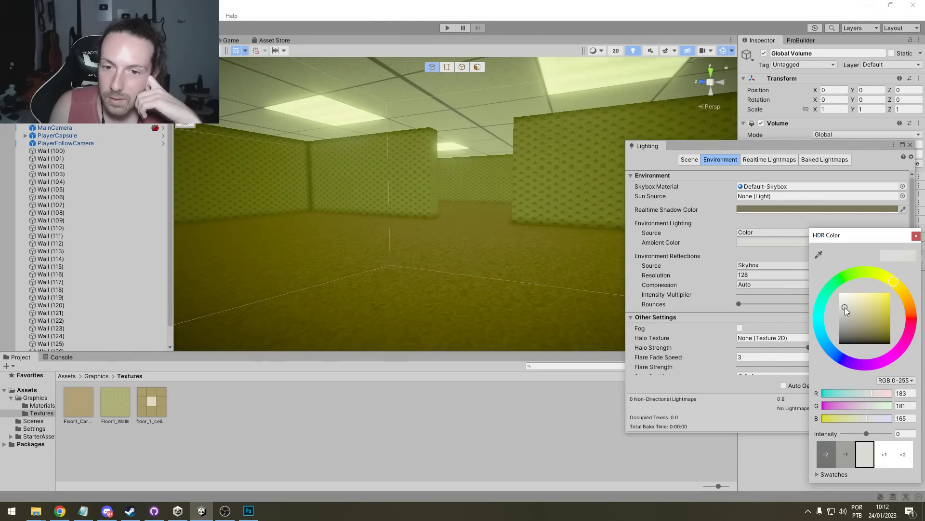
# - Start play mode, walk into the lit room to check the pale yellow ambient colour, and stop play mode
pyautogui.click(447, 27)
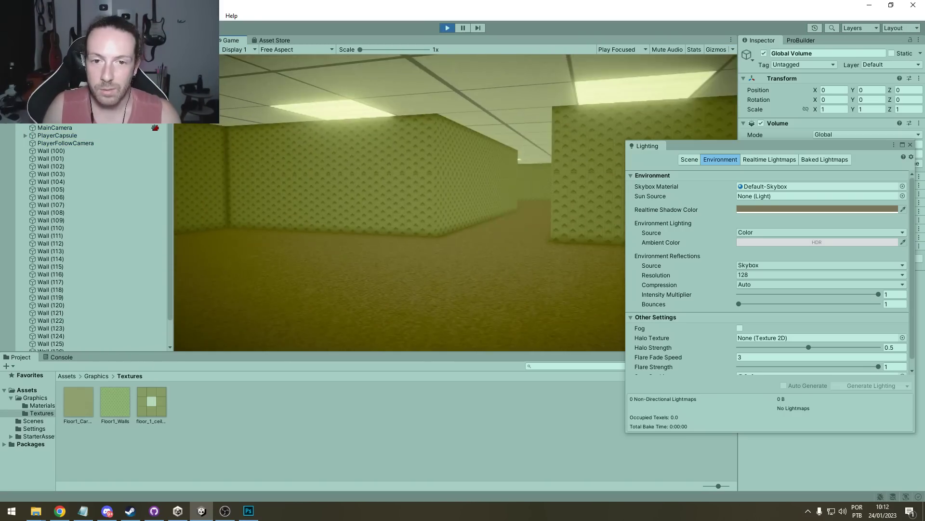
pyautogui.press('w')
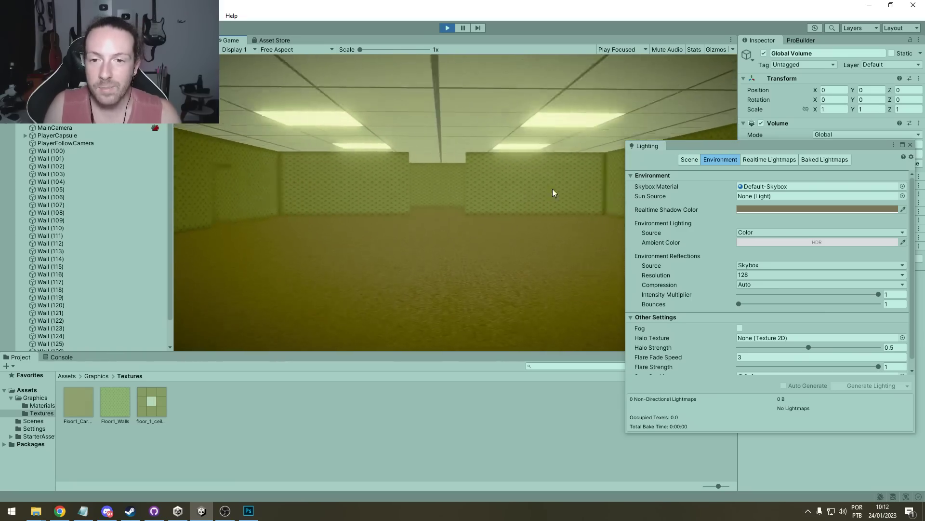
pyautogui.hotkey('ctrl', 'p')
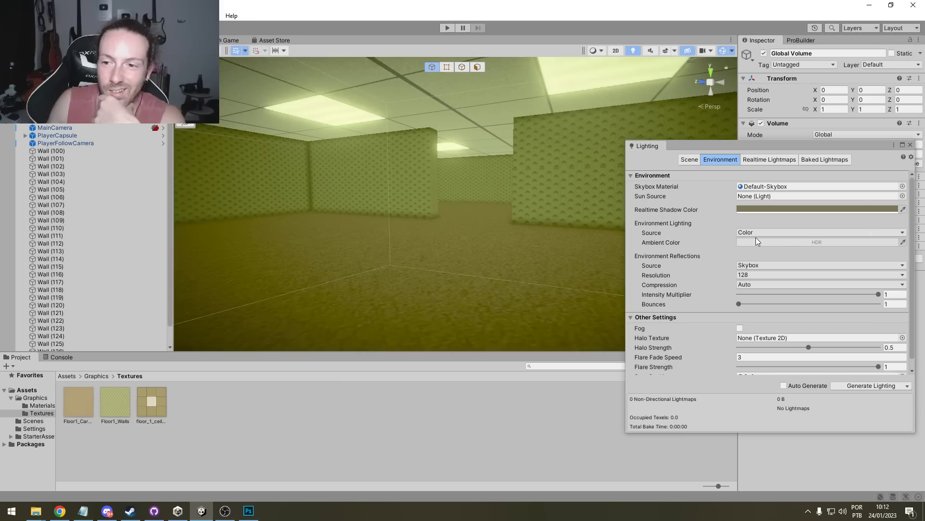
# - Try Skybox as the environment lighting source for comparison, and switch the source back to Color
pyautogui.click(757, 240)
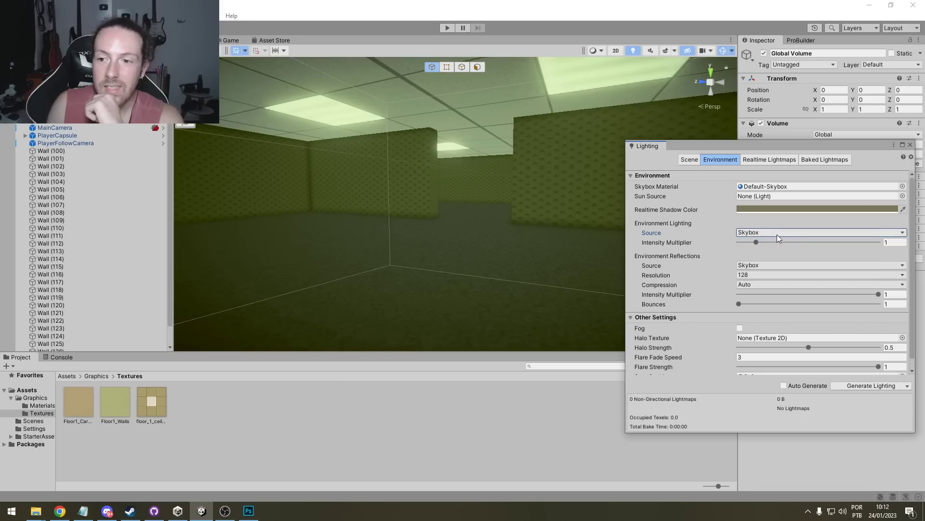
pyautogui.click(760, 242)
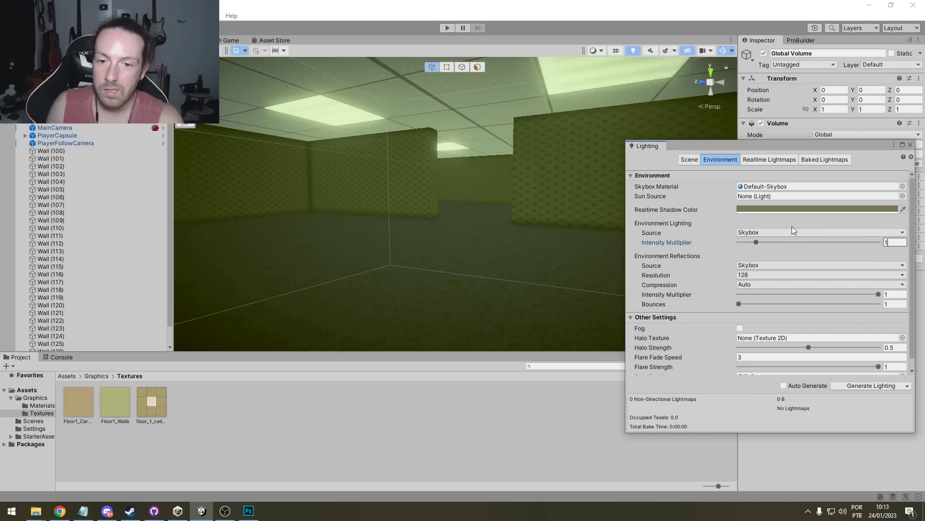
pyautogui.click(791, 233)
pyautogui.click(772, 262)
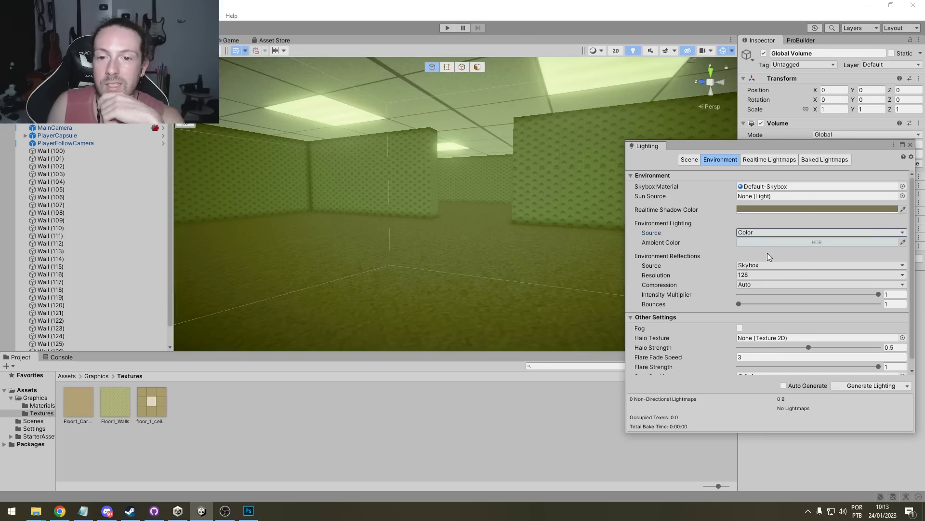
# - Switch between the original Backrooms reference photo in Chrome and the Unity scene to compare their wall and floor colours
pyautogui.click(59, 514)
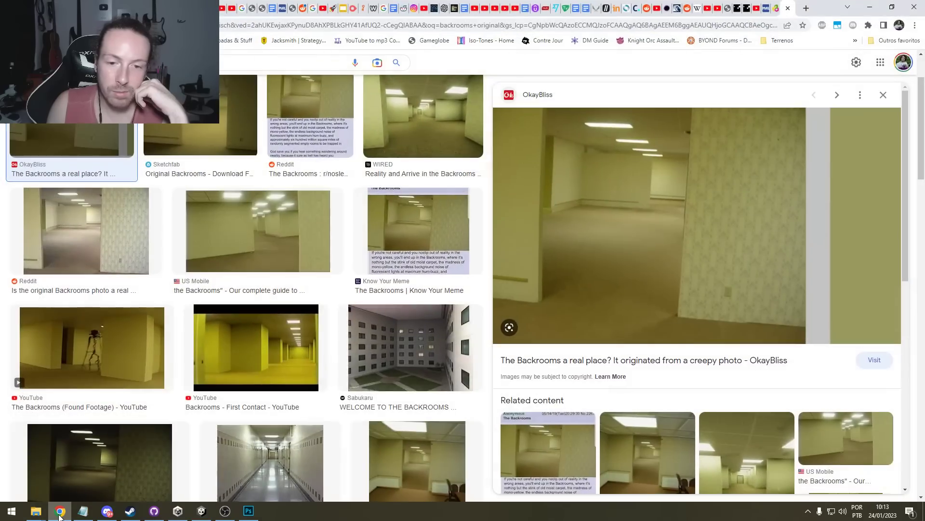
pyautogui.click(59, 515)
pyautogui.click(59, 515)
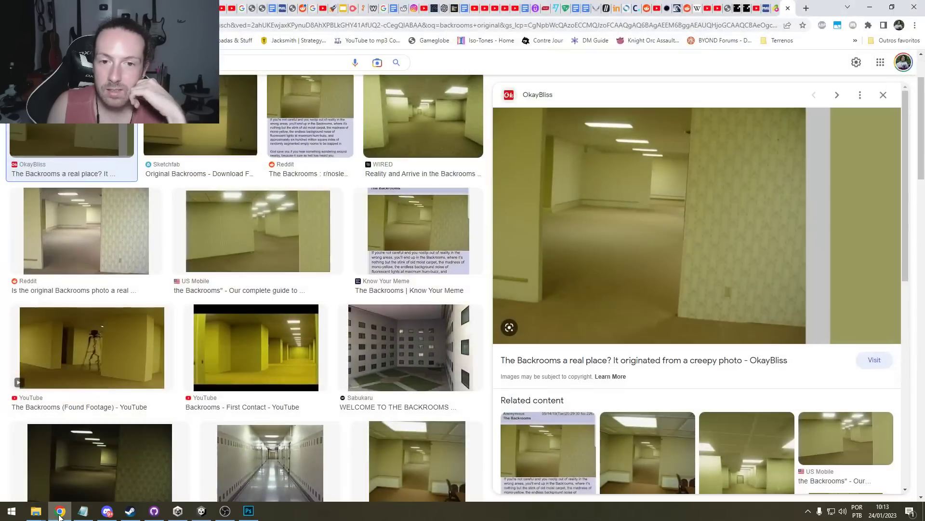
pyautogui.click(59, 515)
pyautogui.click(59, 515)
pyautogui.click(60, 514)
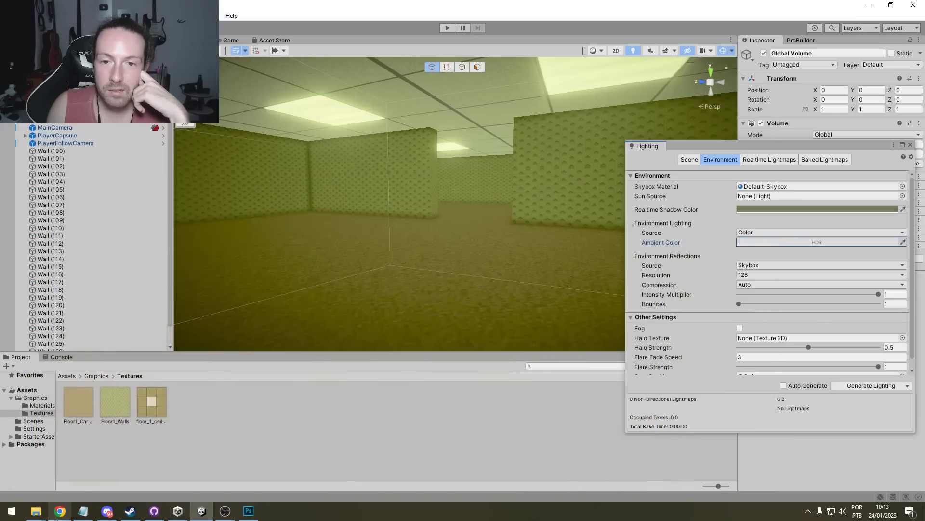
pyautogui.click(59, 514)
pyautogui.click(60, 514)
# - Close the Lighting window and look through the colour-related overrides of the Global Volume
pyautogui.moveTo(843, 145); pyautogui.dragTo(651, 141)
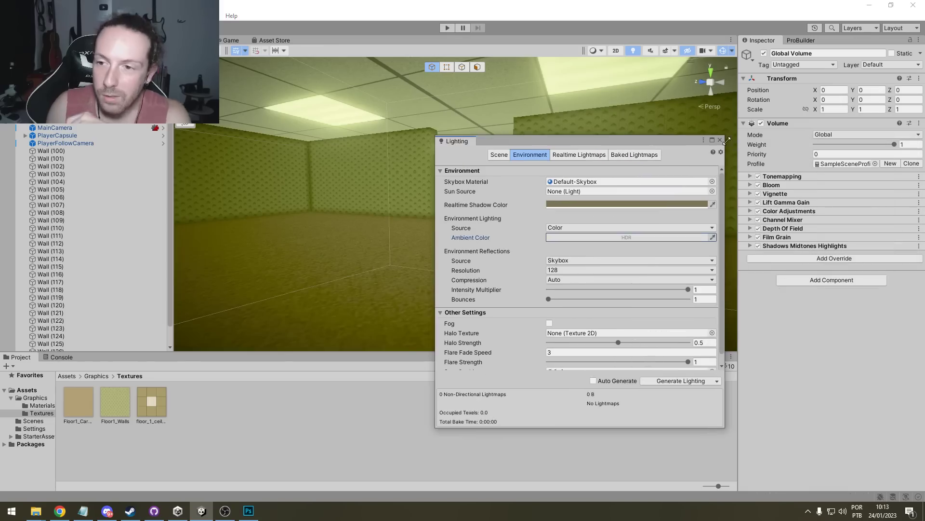
pyautogui.click(722, 141)
pyautogui.click(784, 212)
pyautogui.click(784, 211)
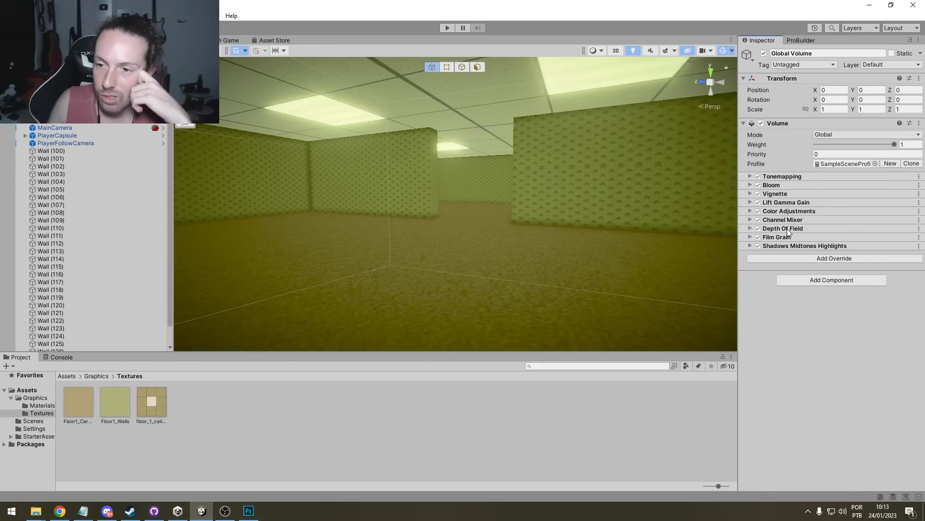
pyautogui.click(791, 246)
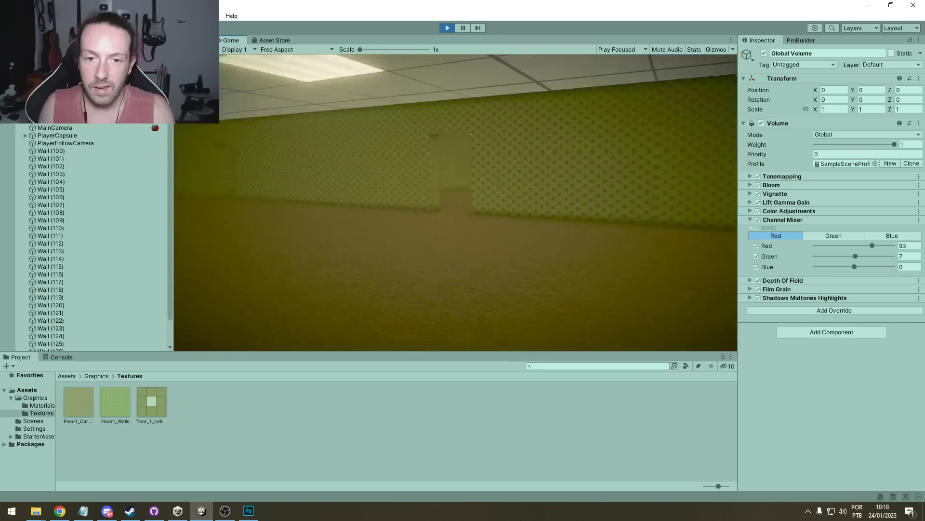
# - Walk through the lit room and corridors to check the labyrinth under Skybox lighting, and stop play mode
pyautogui.press('Escape')
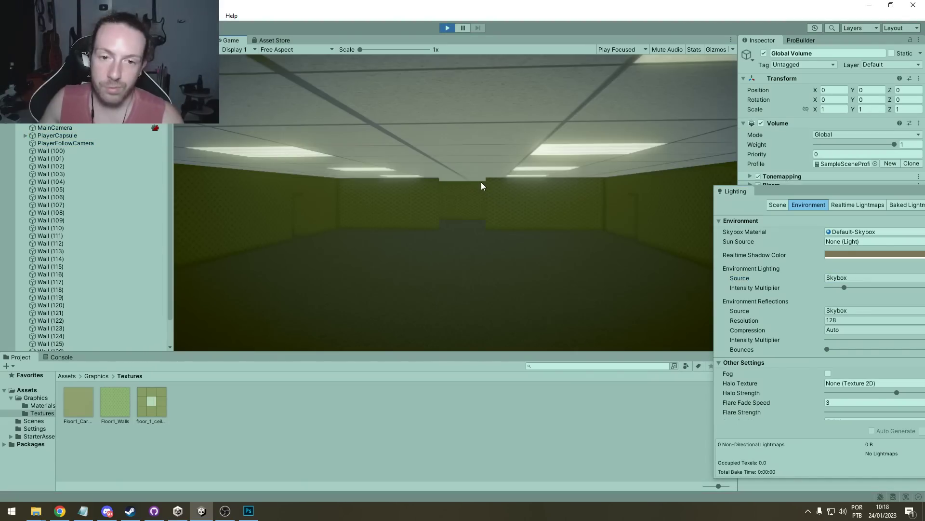
pyautogui.press('w')
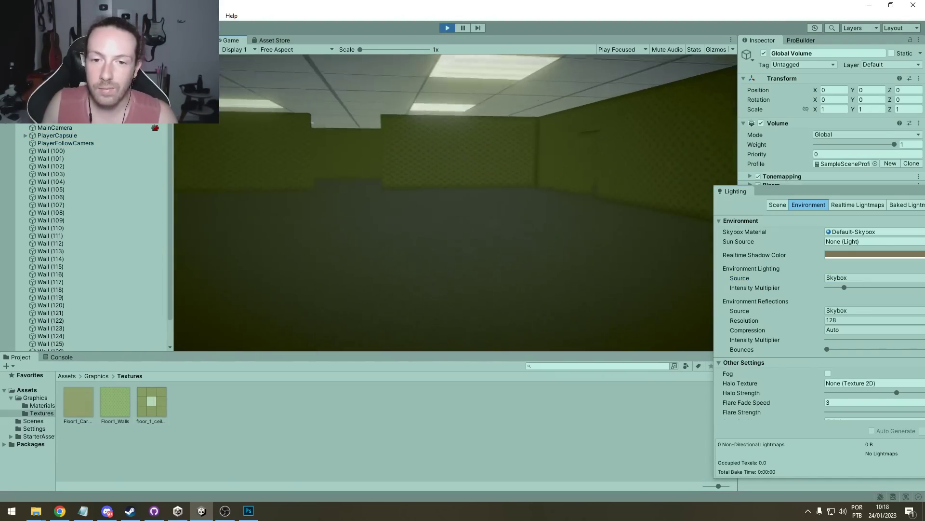
pyautogui.press('w')
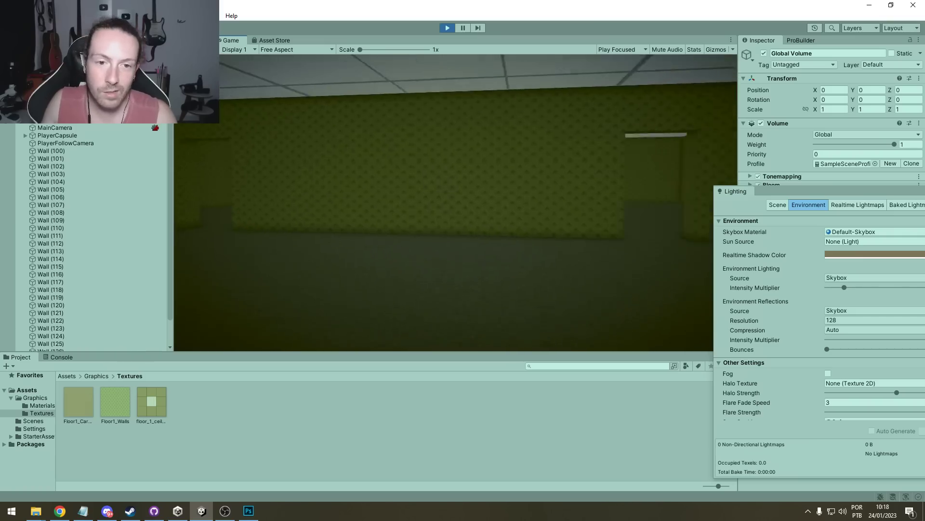
pyautogui.press('w')
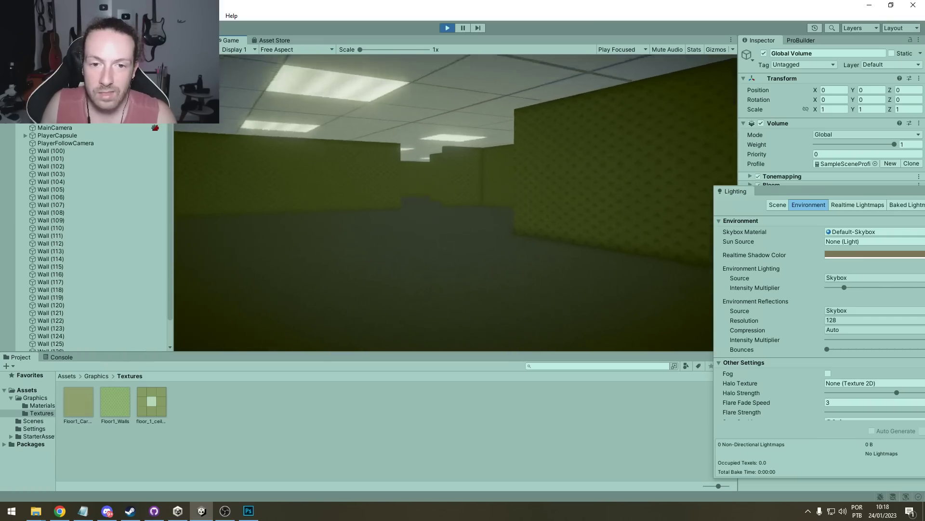
pyautogui.hotkey('ctrl', 'p')
# - Set the Skybox environment lighting's intensity multiplier to 1.4
pyautogui.moveTo(852, 189); pyautogui.dragTo(734, 184)
pyautogui.click(863, 281)
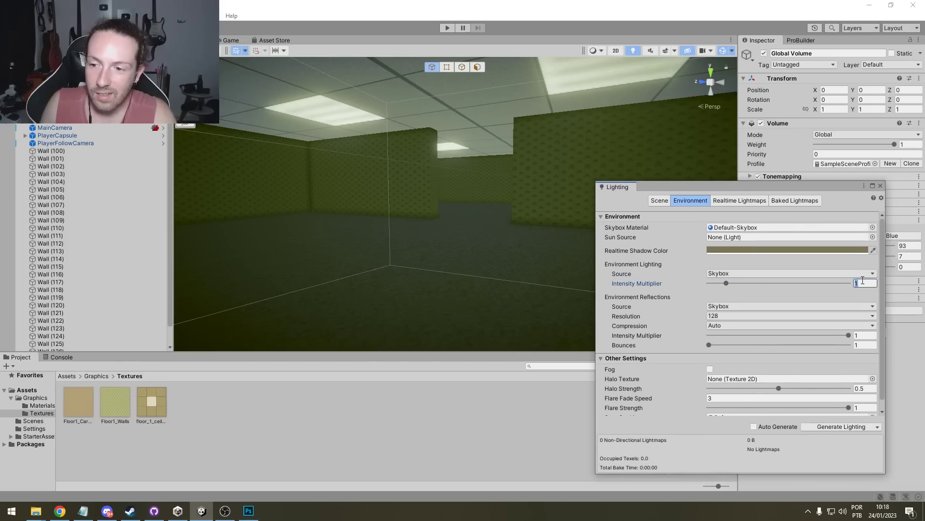
pyautogui.write('.4')
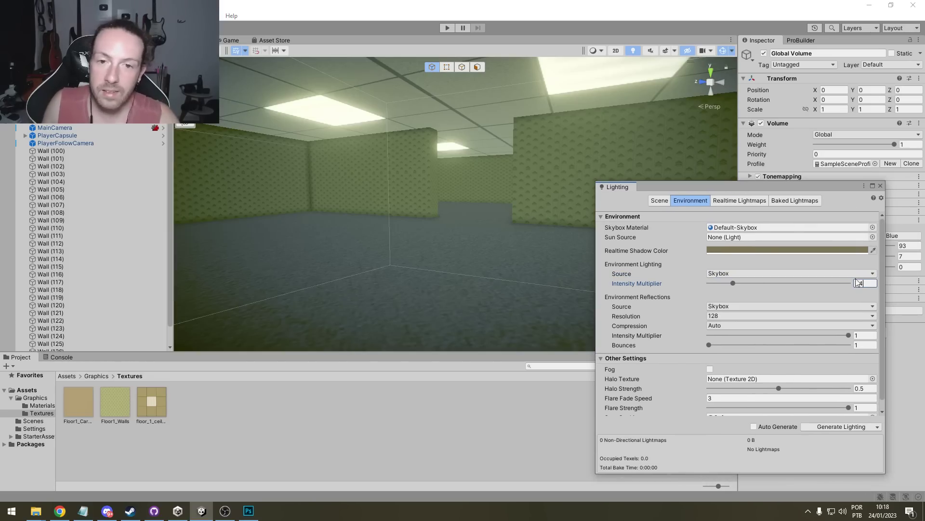
# - Alternate the environment lighting source between Color and Skybox to compare the wall and floor tones, ending on Skybox
pyautogui.click(730, 273)
pyautogui.click(737, 301)
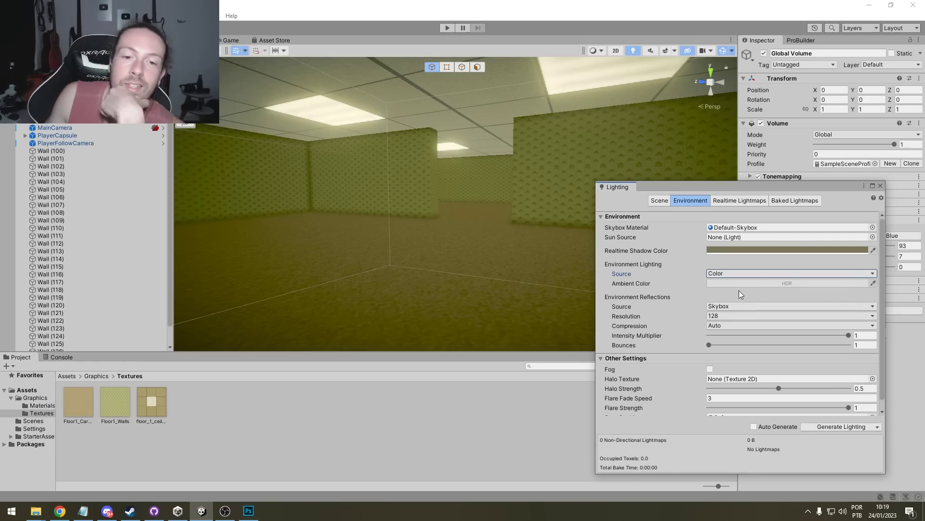
pyautogui.click(733, 273)
pyautogui.click(734, 286)
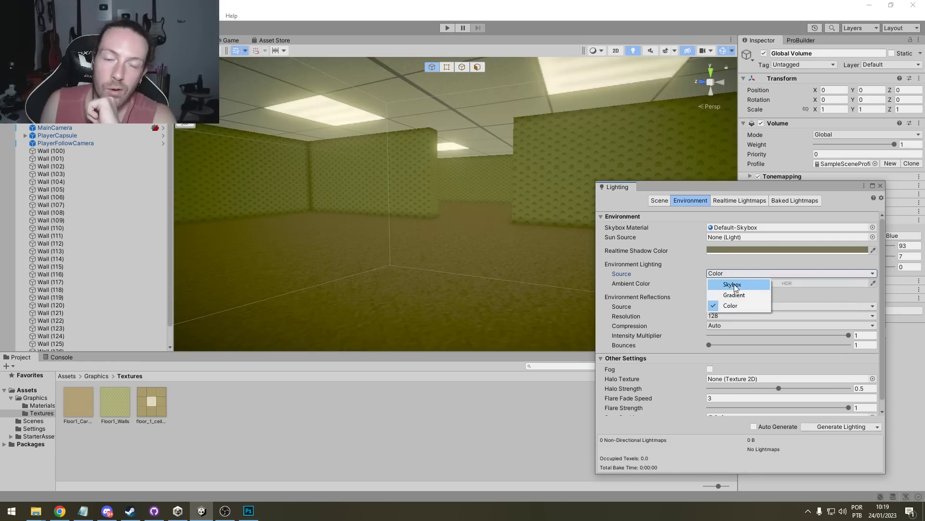
pyautogui.click(733, 285)
pyautogui.click(729, 273)
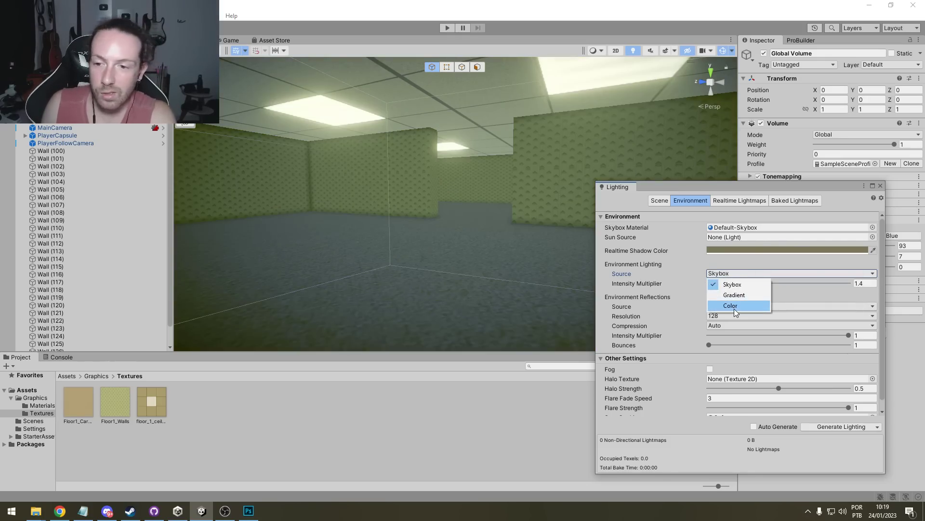
pyautogui.click(734, 306)
pyautogui.click(728, 274)
pyautogui.click(733, 285)
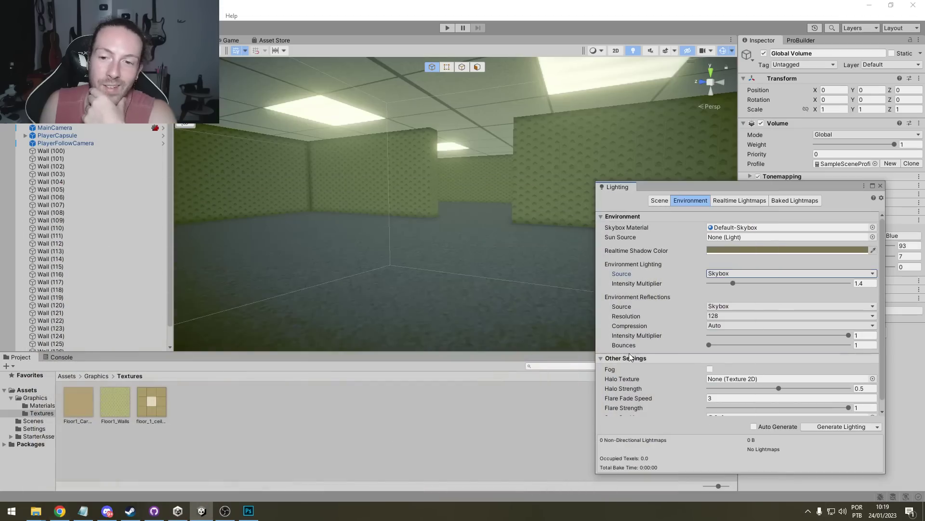
pyautogui.click(725, 275)
pyautogui.click(733, 305)
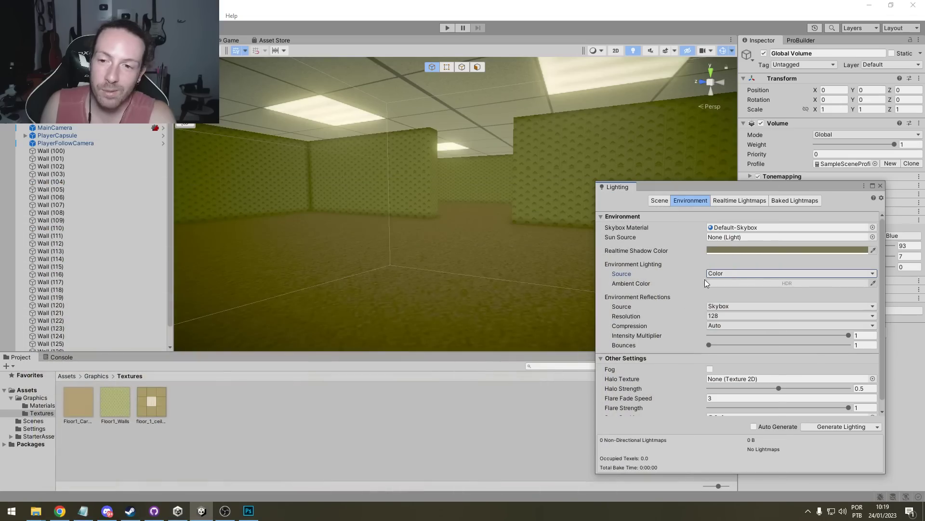
pyautogui.click(713, 273)
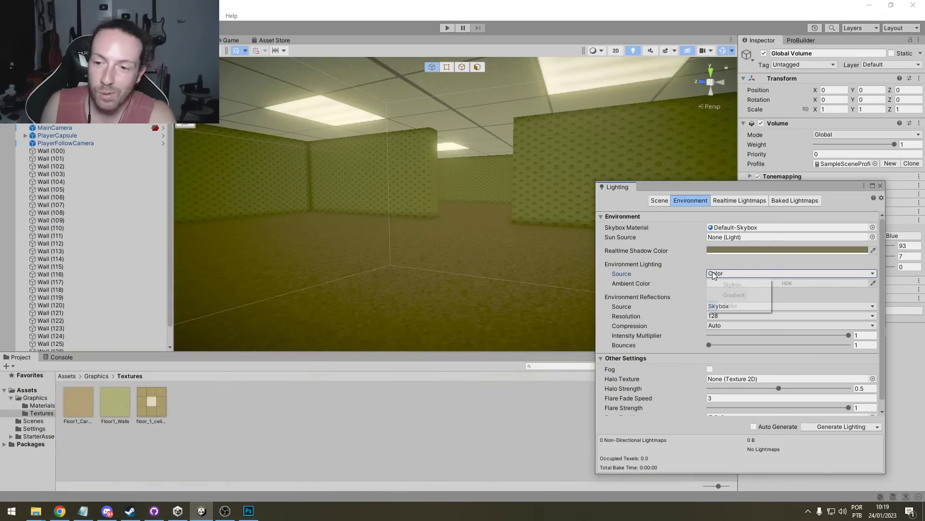
pyautogui.click(721, 284)
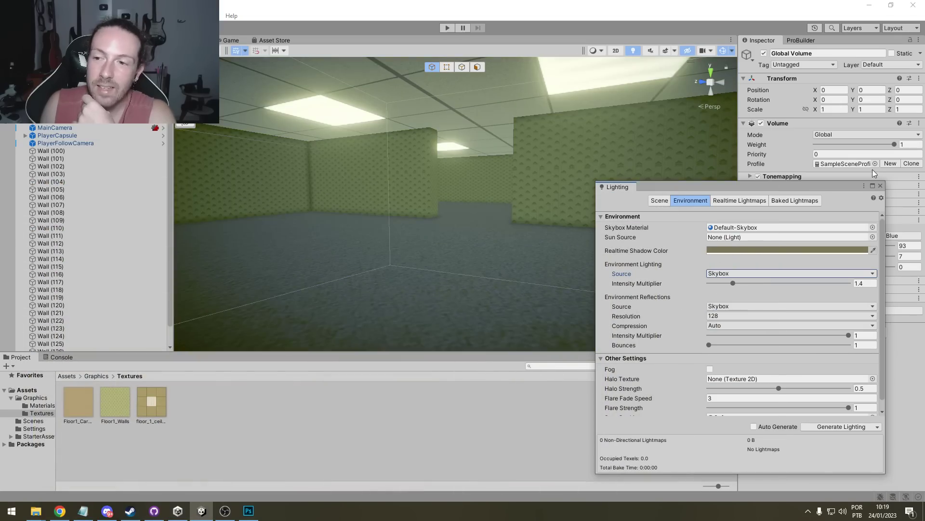
# - Close the Lighting window and show the Green output channel of the Global Volume's Channel Mixer
pyautogui.click(881, 186)
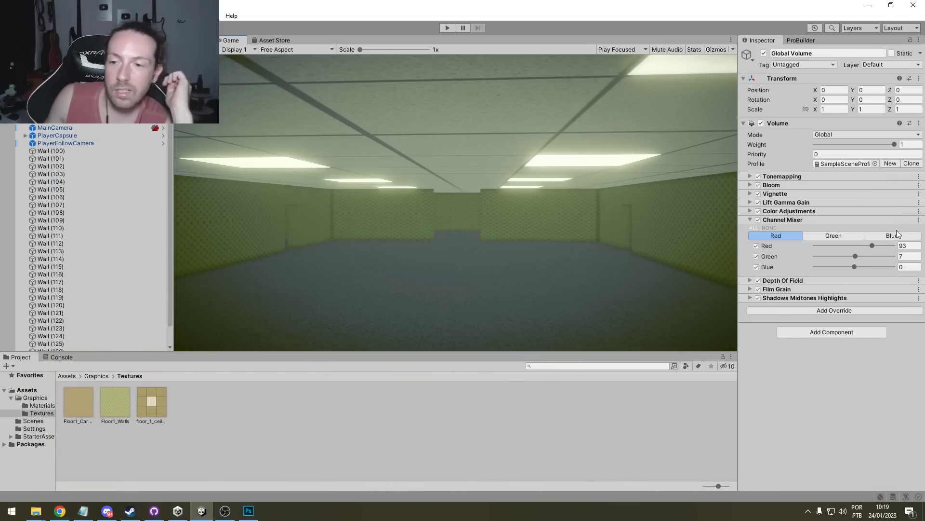
pyautogui.click(855, 236)
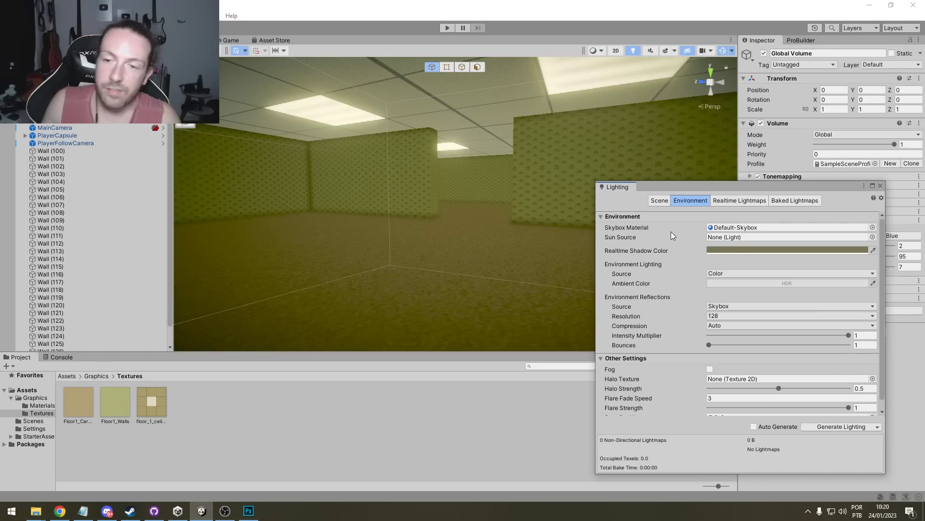
# - Set the environment lighting source to Skybox and bring up the scene's general lighting settings
pyautogui.click(776, 273)
pyautogui.click(724, 285)
pyautogui.click(666, 201)
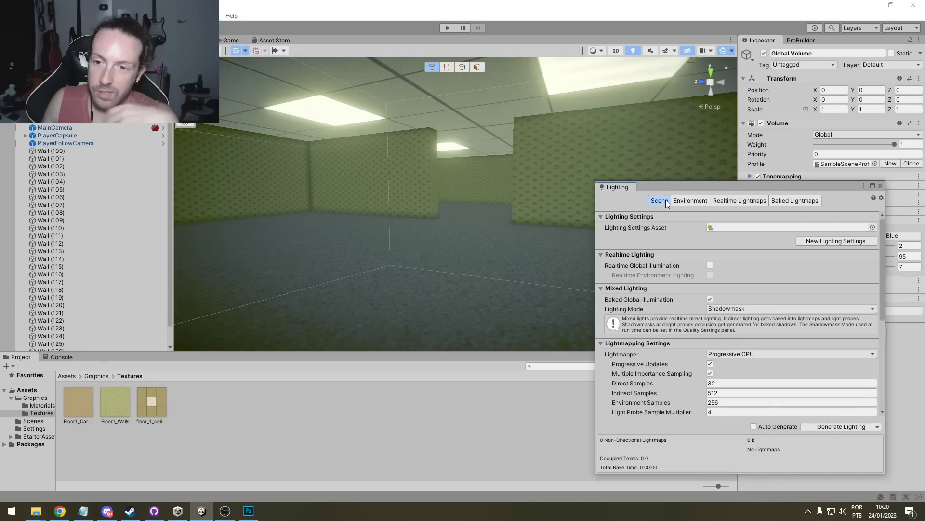
# - Enable fog in the environment's other lighting settings and set the fog colour to white
pyautogui.scroll(-3, 673, 258)
pyautogui.click(710, 360)
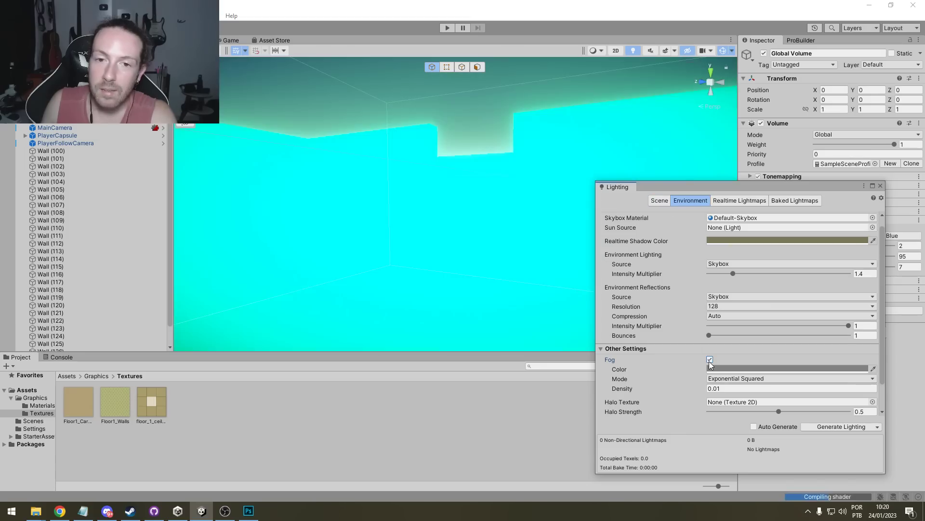
pyautogui.click(752, 368)
pyautogui.moveTo(771, 325); pyautogui.dragTo(726, 280)
pyautogui.click(837, 250)
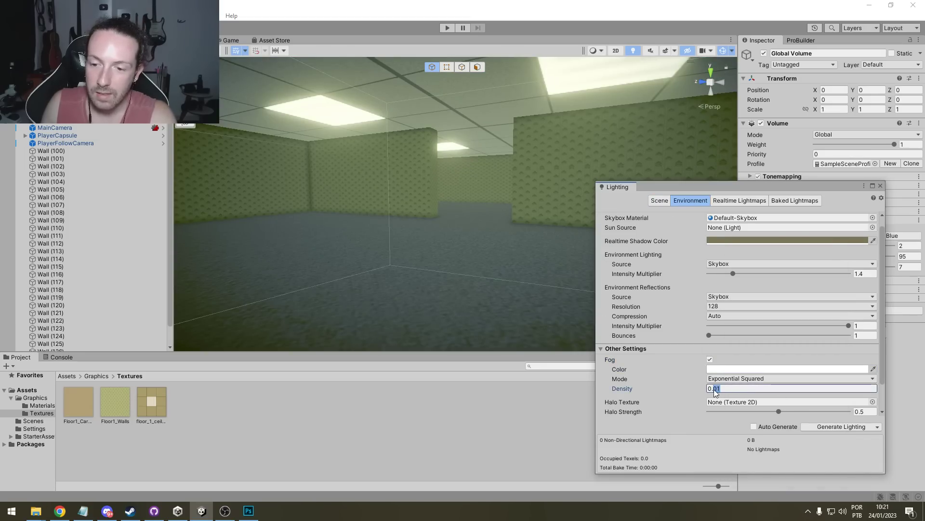
# - Try fog densities of 0.1, 0.05 and 0.01 in the Scene view, and close the Lighting window
pyautogui.write('1')
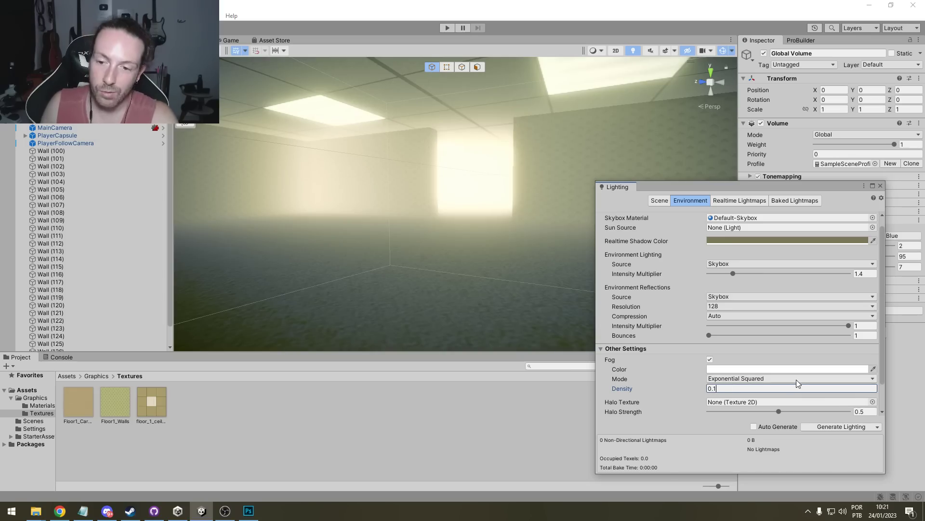
pyautogui.press('BackSpace')
pyautogui.write('05')
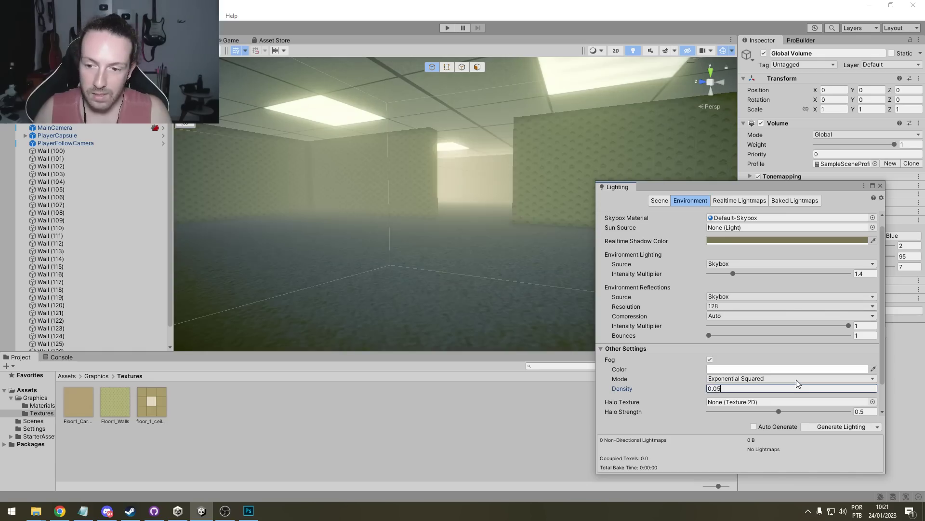
pyautogui.press('BackSpace')
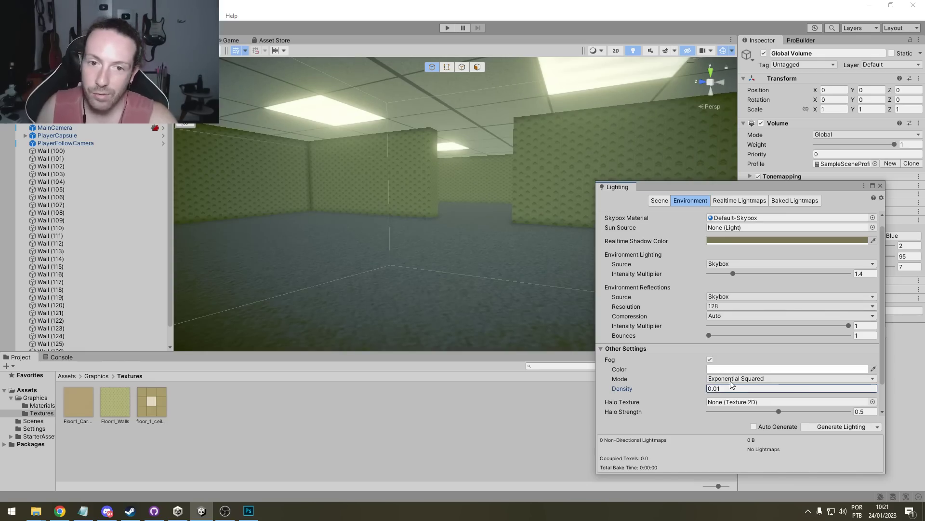
pyautogui.write('1')
pyautogui.click(880, 186)
# - Play-test the labyrinth by walking through its rooms to judge the fog and lighting
pyautogui.click(447, 28)
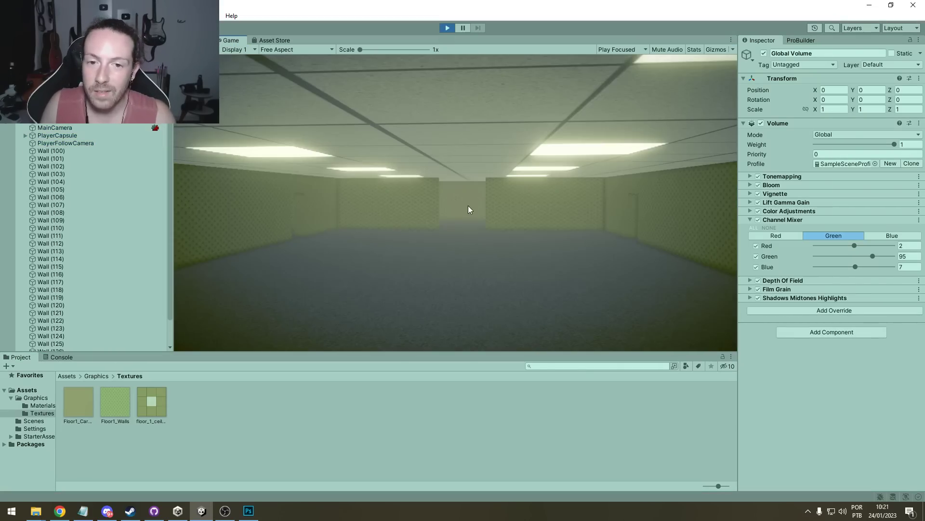
pyautogui.press('w')
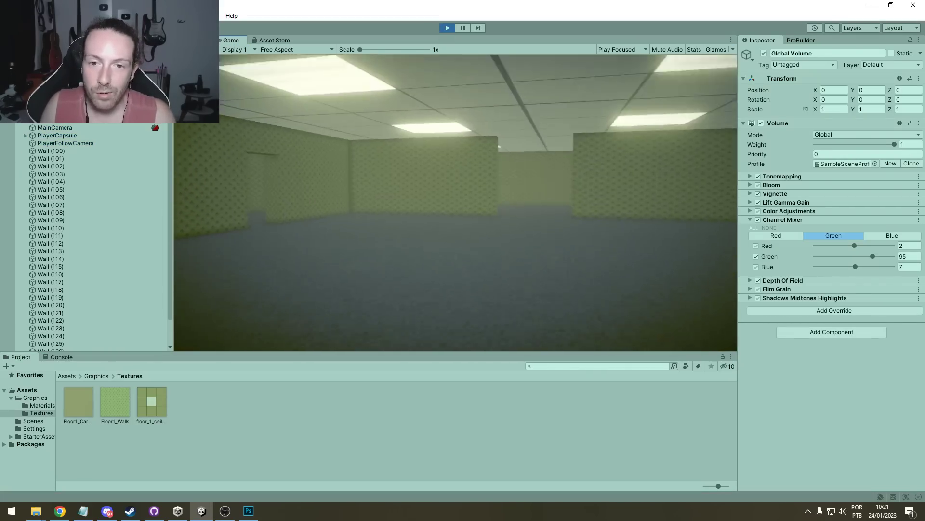
pyautogui.press('w')
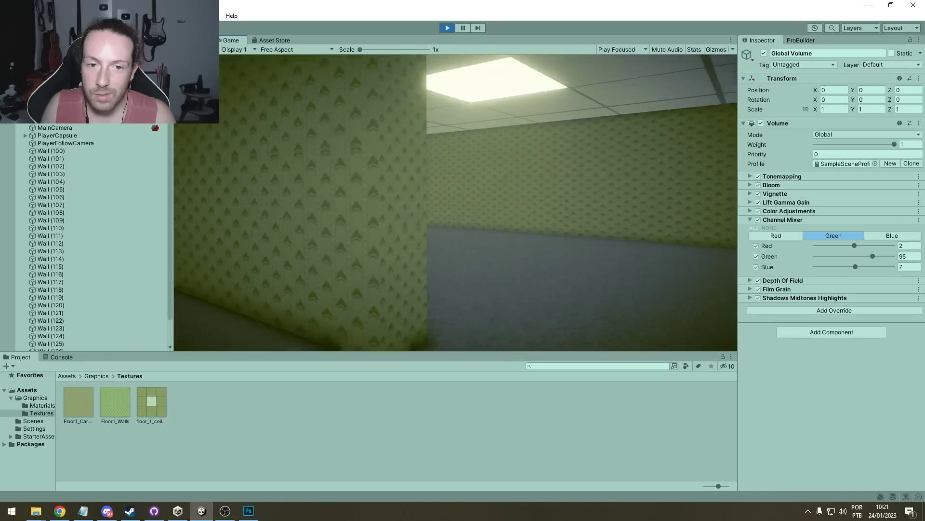
pyautogui.press('w')
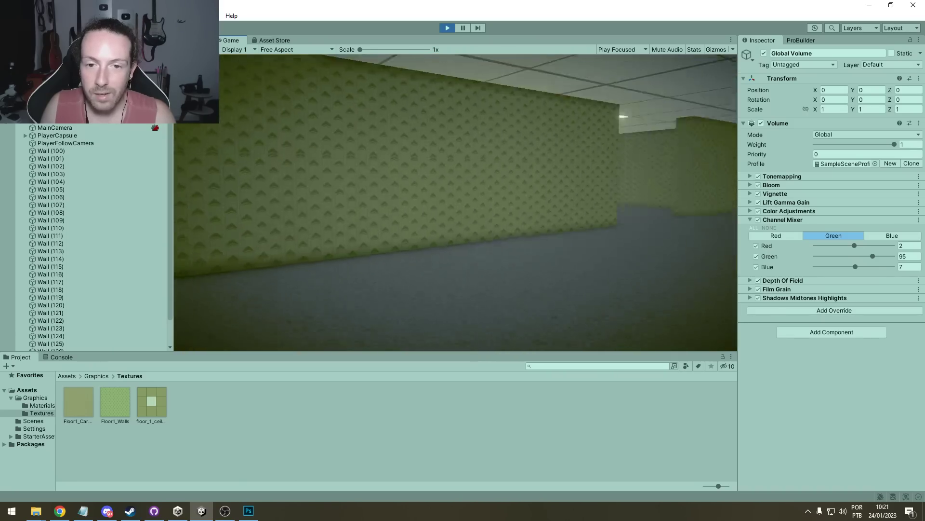
pyautogui.press('w')
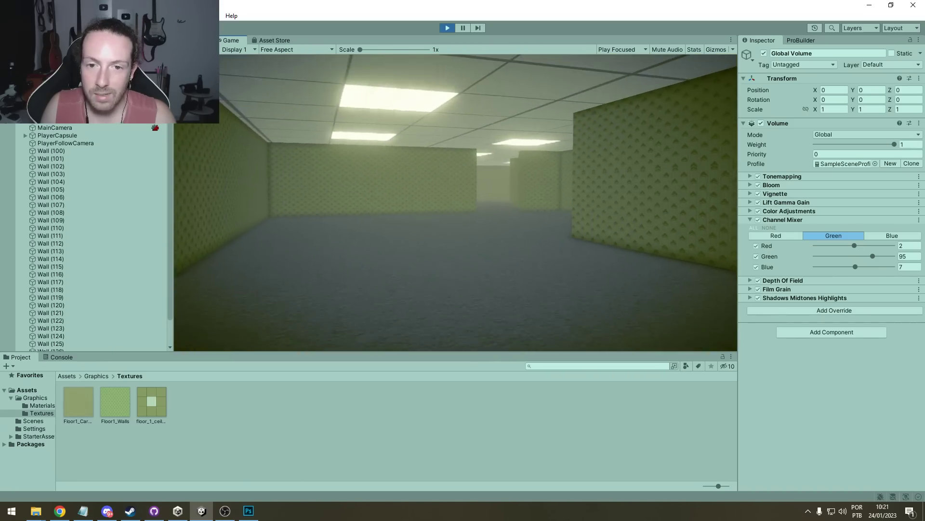
# - Continue the walk-through with the environment lighting settings open, close the Lighting window and end the play-test
pyautogui.press('Escape')
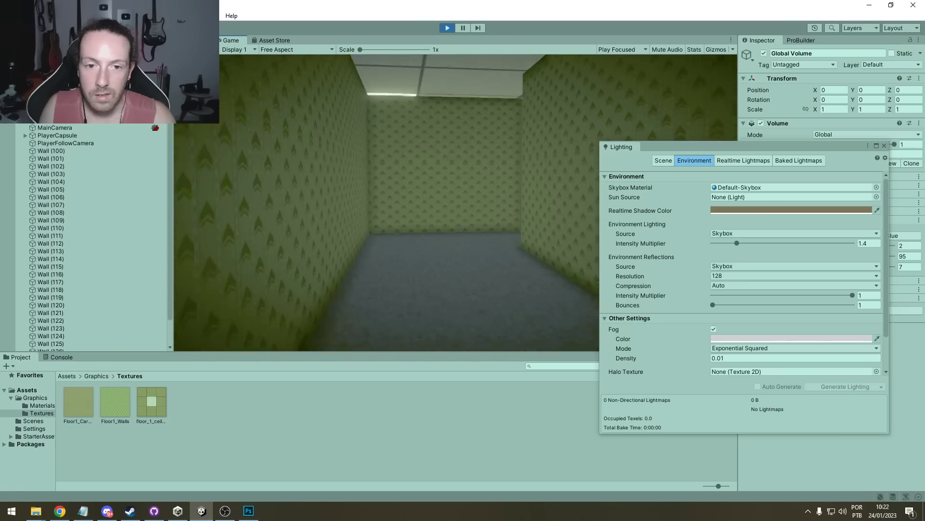
pyautogui.press('w')
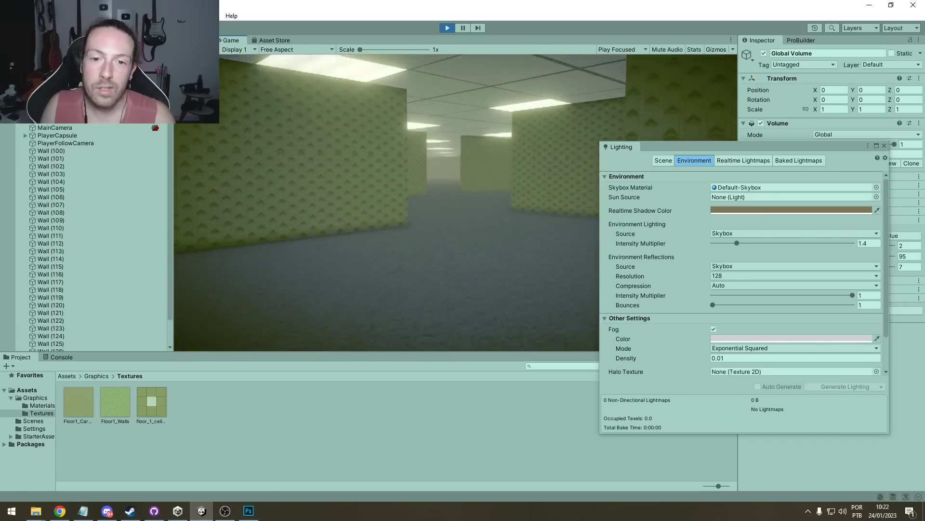
pyautogui.press('w')
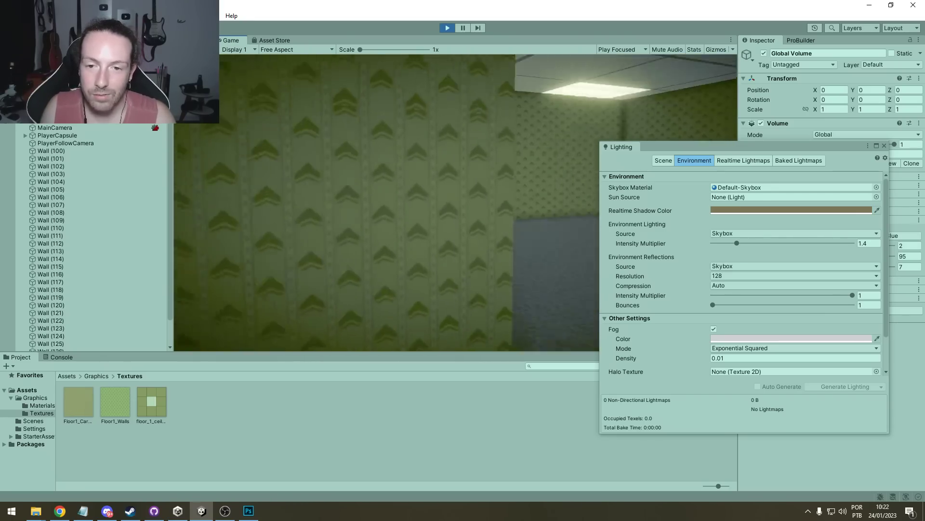
pyautogui.press('Escape')
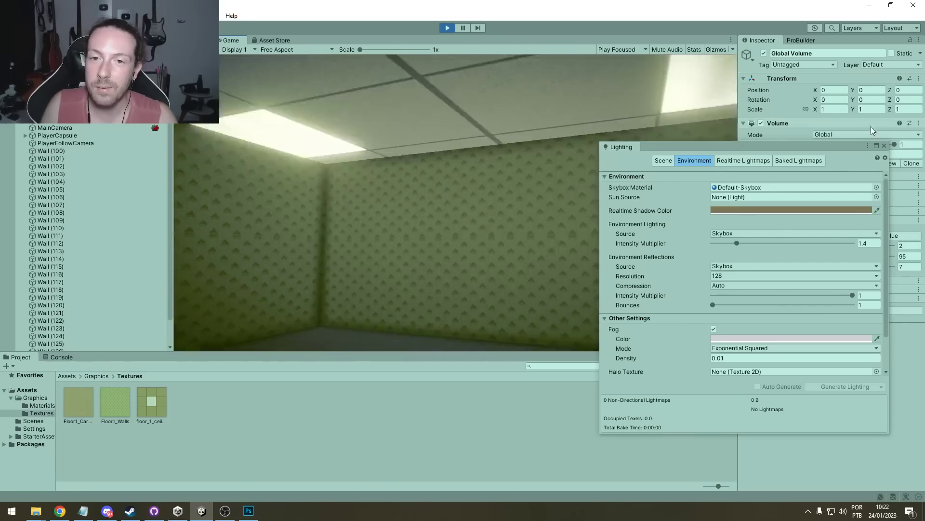
pyautogui.click(885, 146)
pyautogui.click(442, 26)
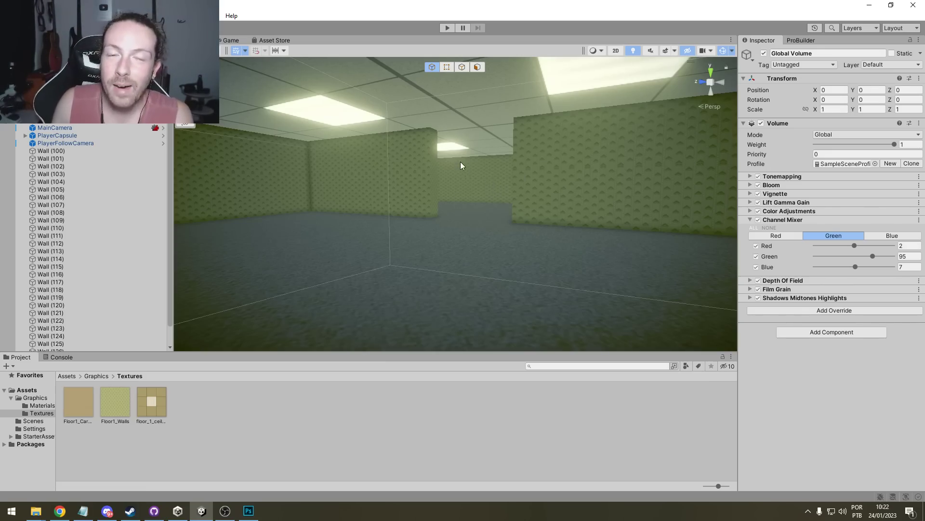
# - Compare Color and Skybox as the environment lighting source, leave it on Skybox and close the Lighting window
pyautogui.click(738, 234)
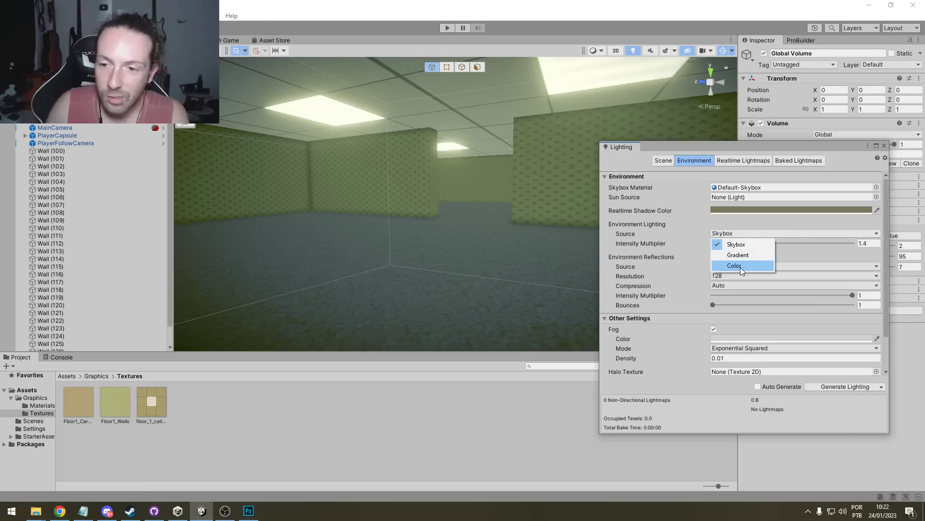
pyautogui.click(740, 266)
pyautogui.click(734, 234)
pyautogui.click(737, 240)
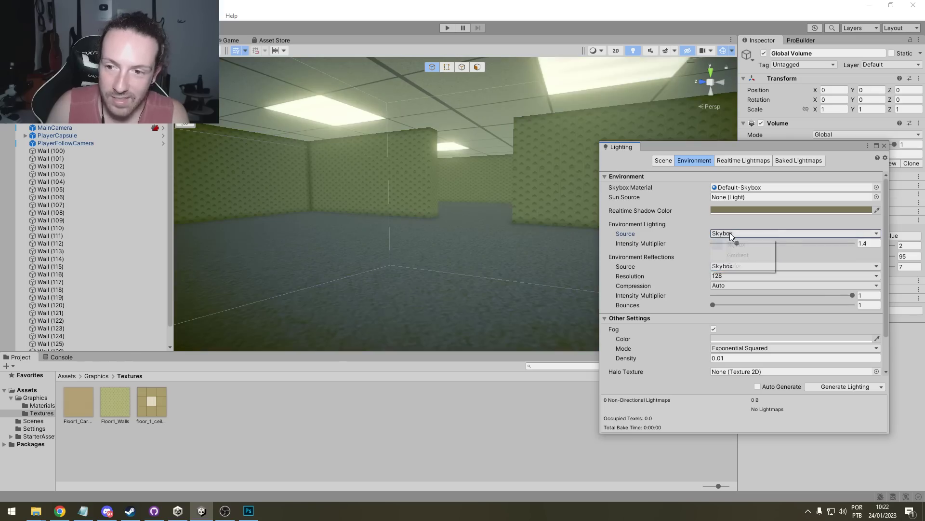
pyautogui.click(735, 266)
pyautogui.click(732, 233)
pyautogui.click(735, 244)
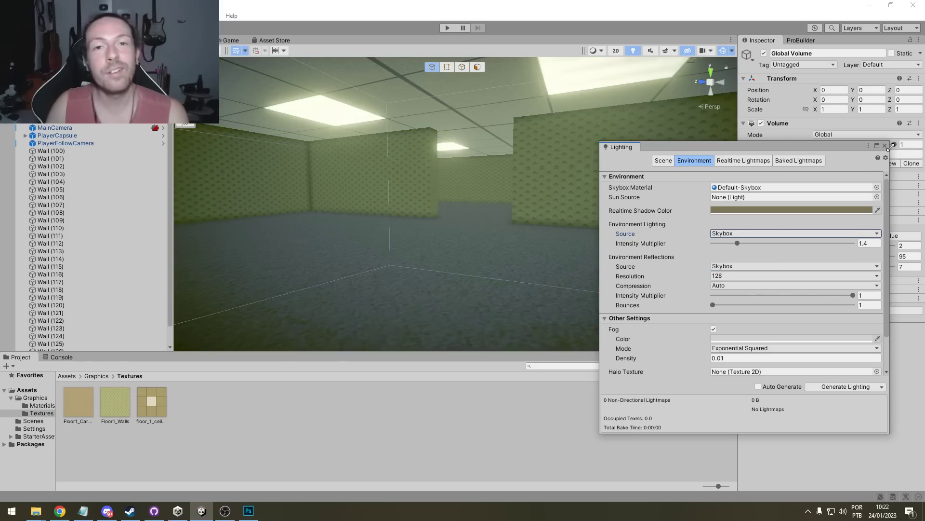
pyautogui.click(884, 146)
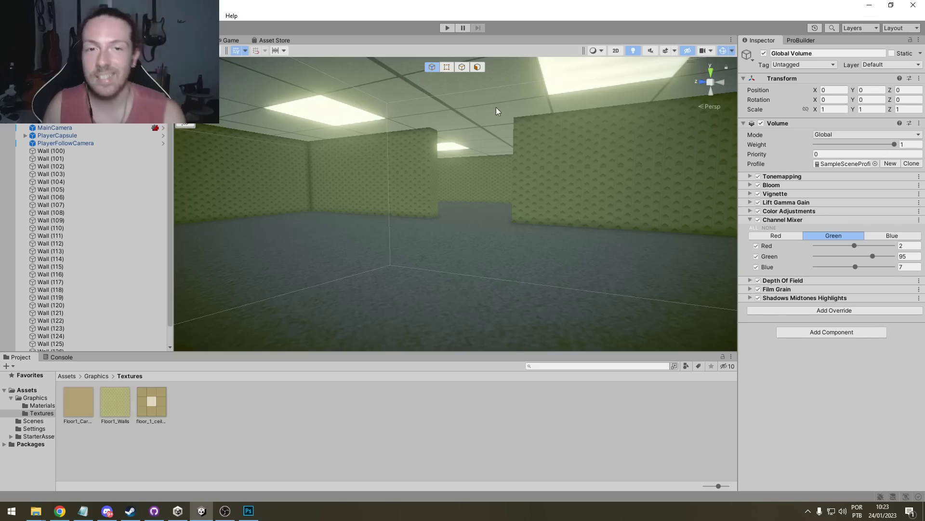